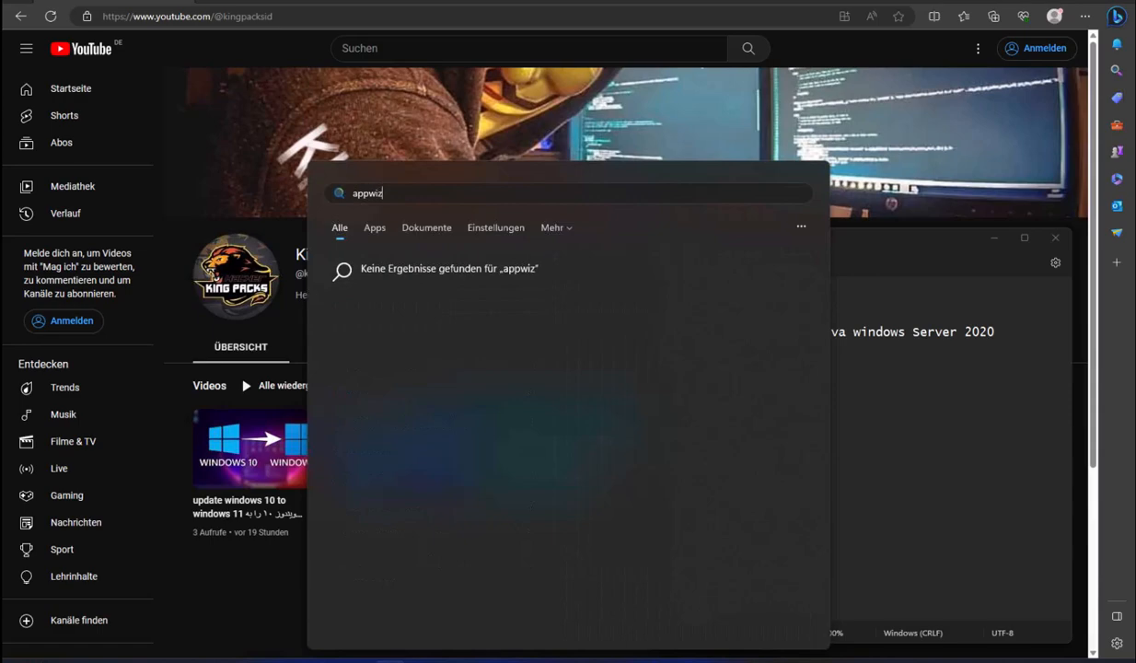
Open Programs and Features with appwiz.cpl and bring up the dialog for turning Windows features on or off
text(pl)
key(Return)
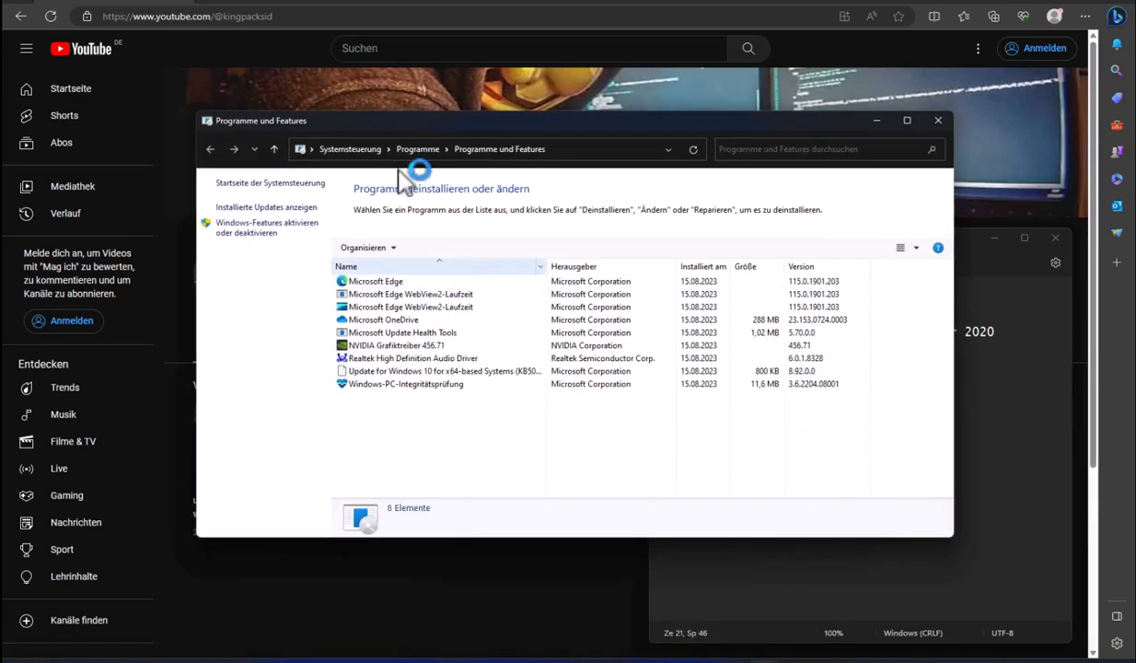
drag(1021, 274, 855, 274)
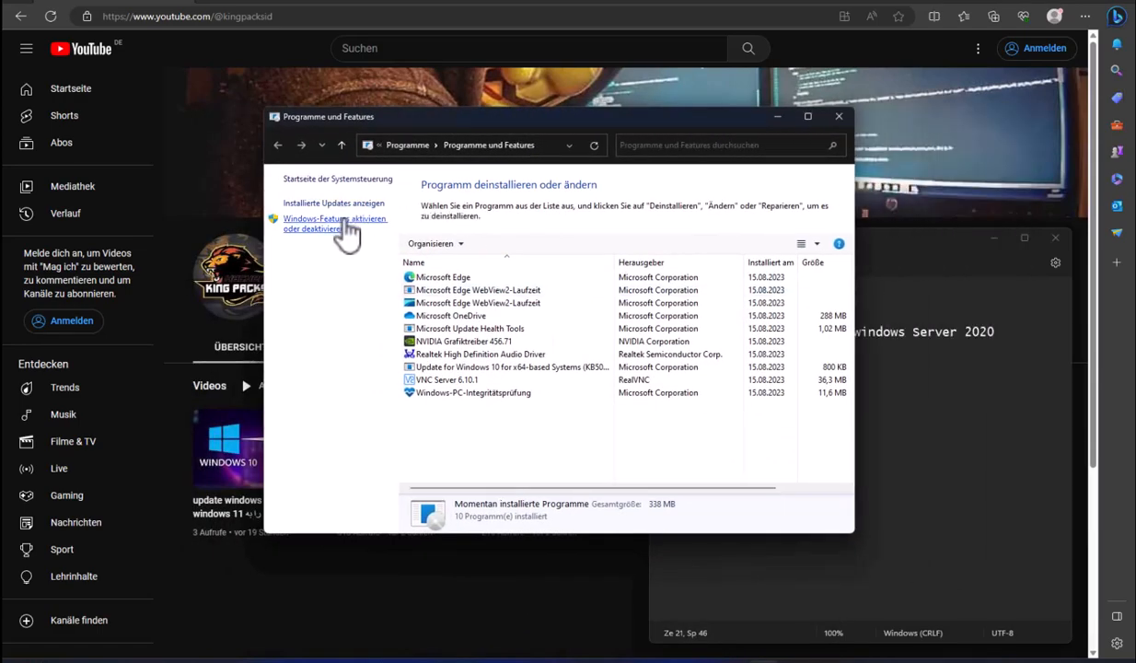
click(336, 228)
drag(541, 443, 541, 579)
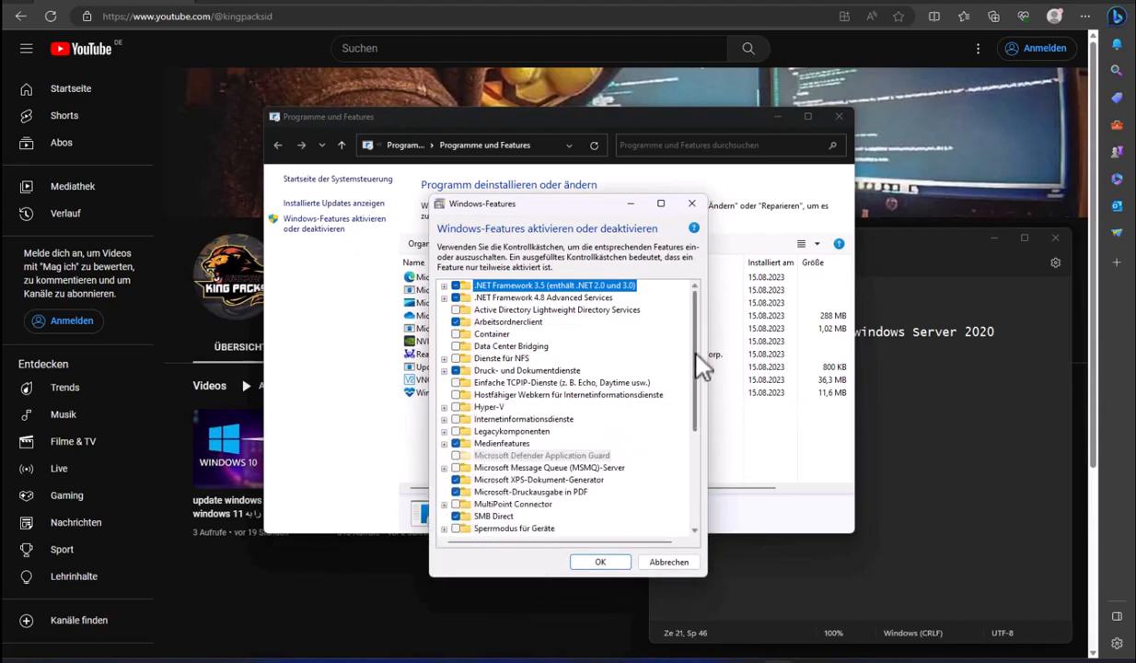
Enable the Hyper-V feature with its Hyper-V platform and services subcomponents
scroll(686, 387, down, 3)
scroll(681, 395, up, 1)
click(445, 346)
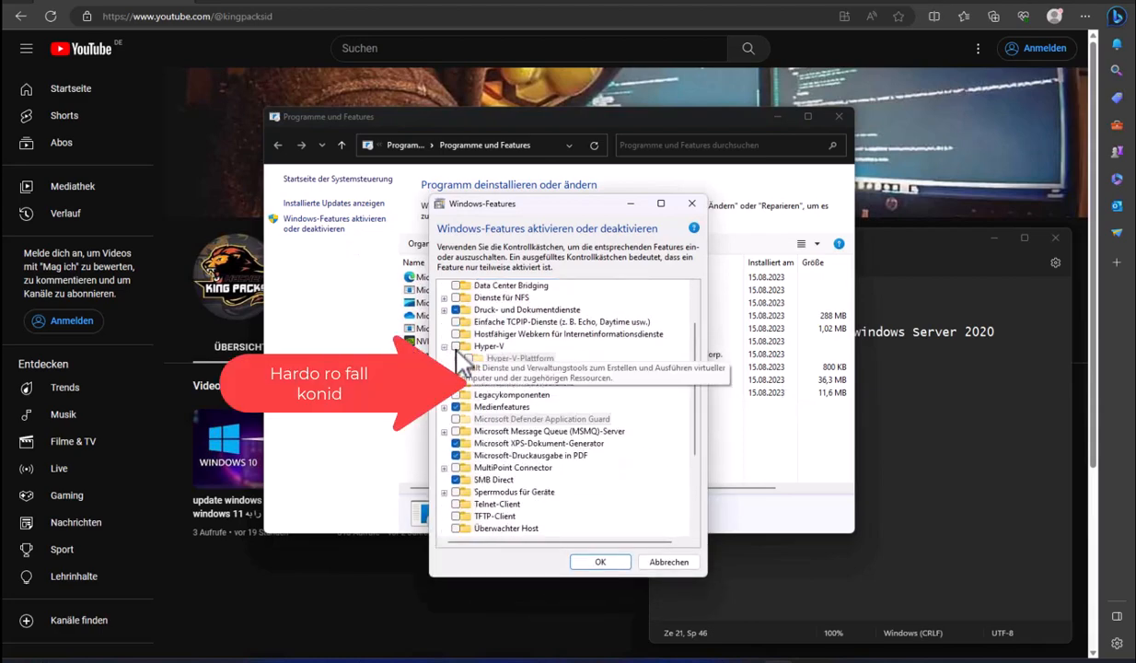
click(455, 347)
click(457, 358)
click(480, 370)
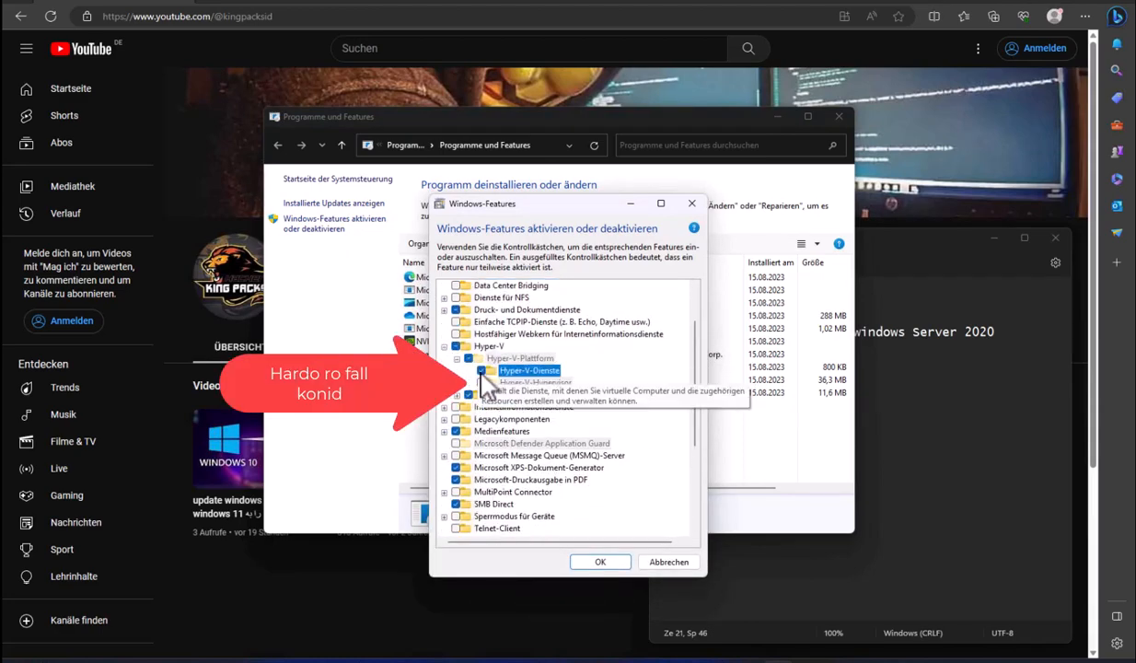
Apply the Windows feature changes and restart the PC, continuing past the lock screen
click(603, 563)
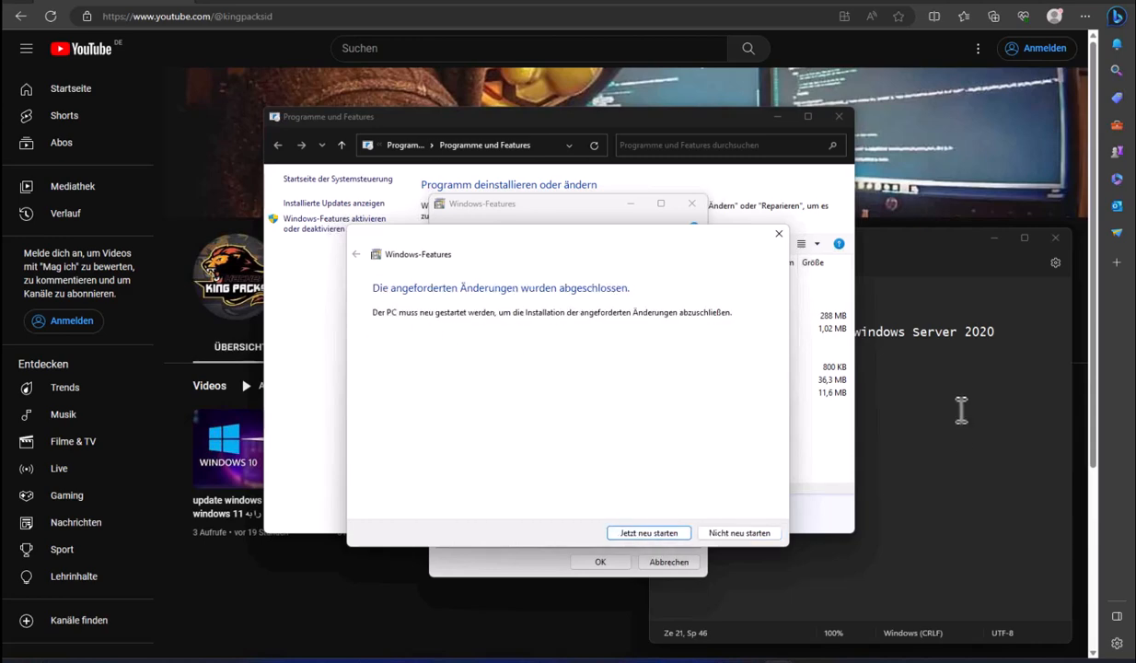
click(649, 533)
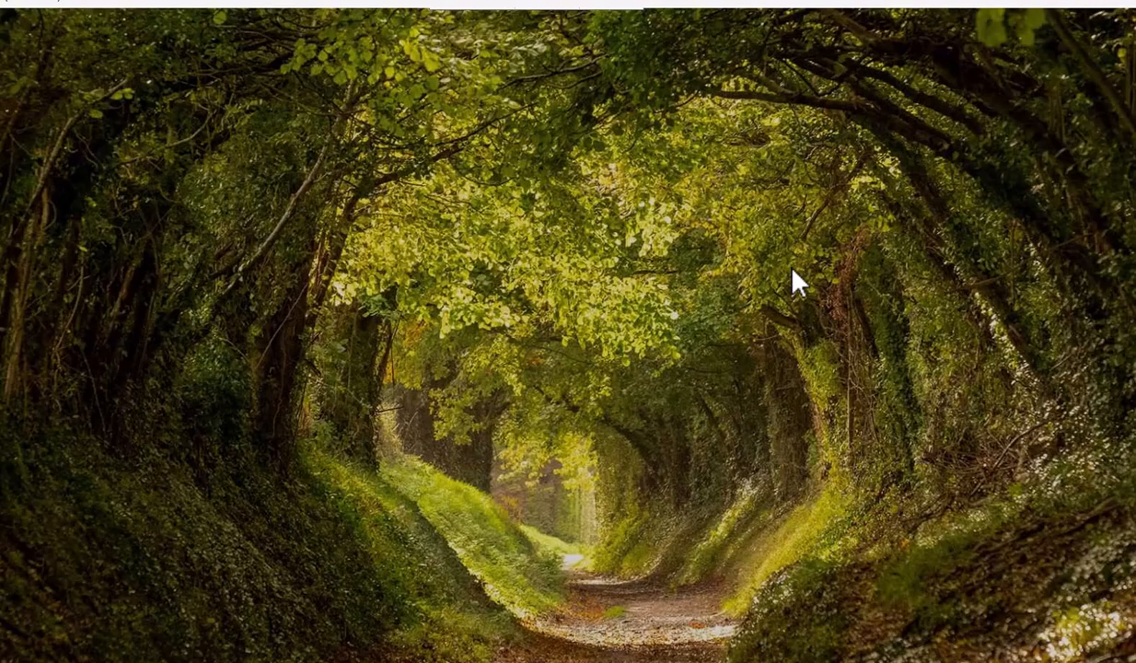
key(Return)
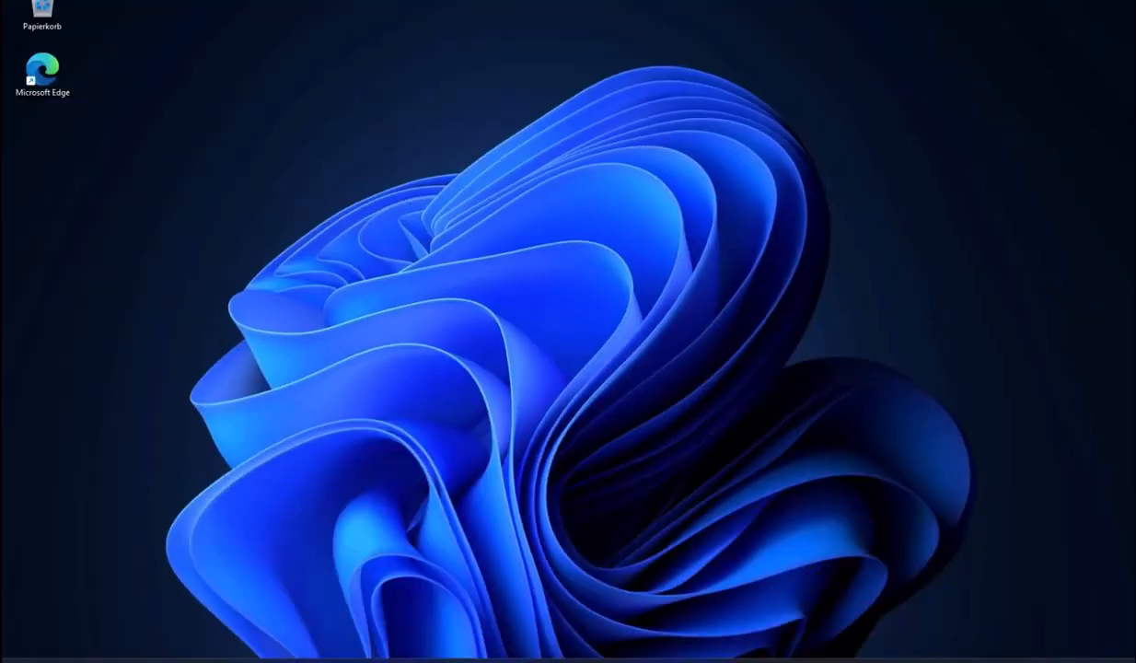
Open Hyper-V Manager, select the local server DESKTOP-HP and widen the manager window
key(super)
text(hy)
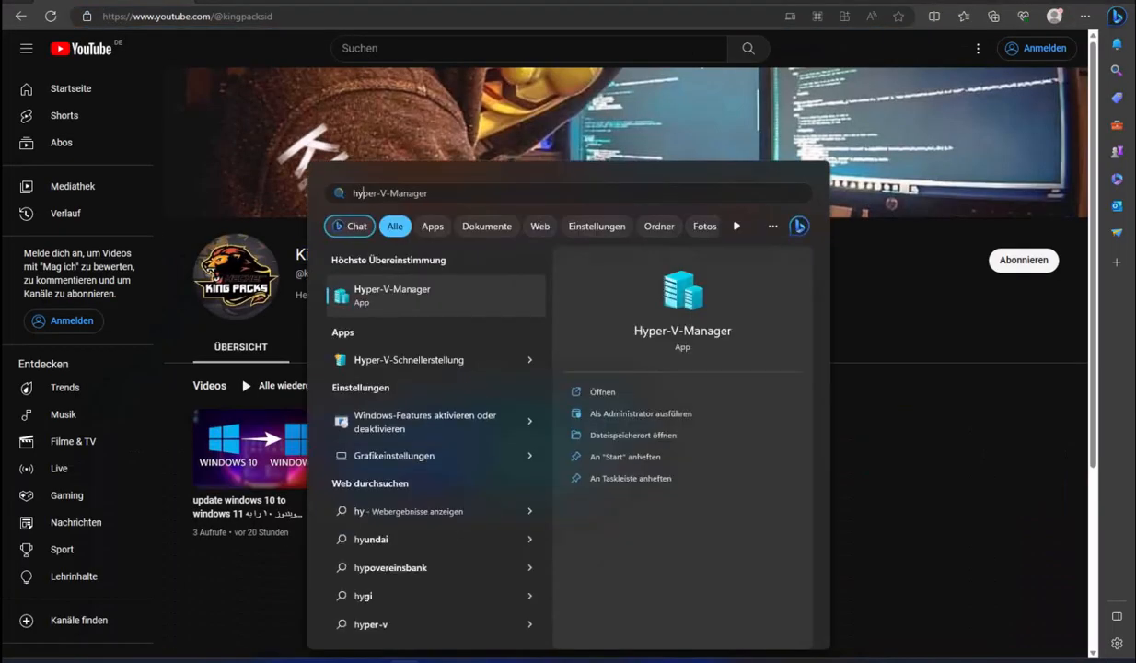
click(429, 293)
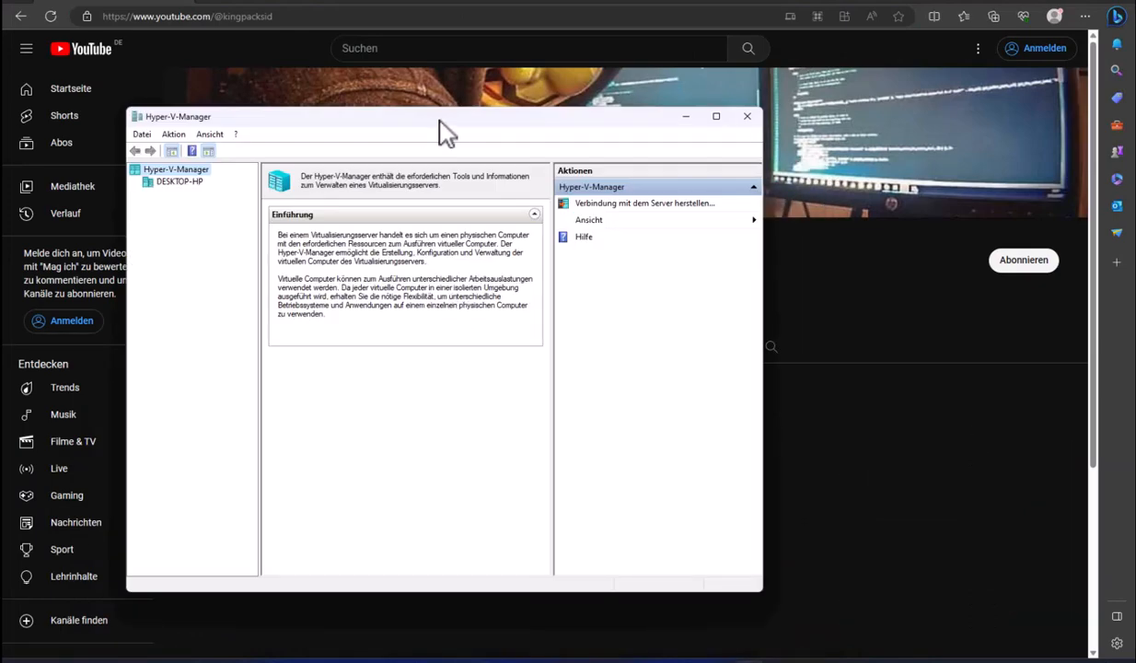
drag(439, 118, 685, 140)
click(420, 204)
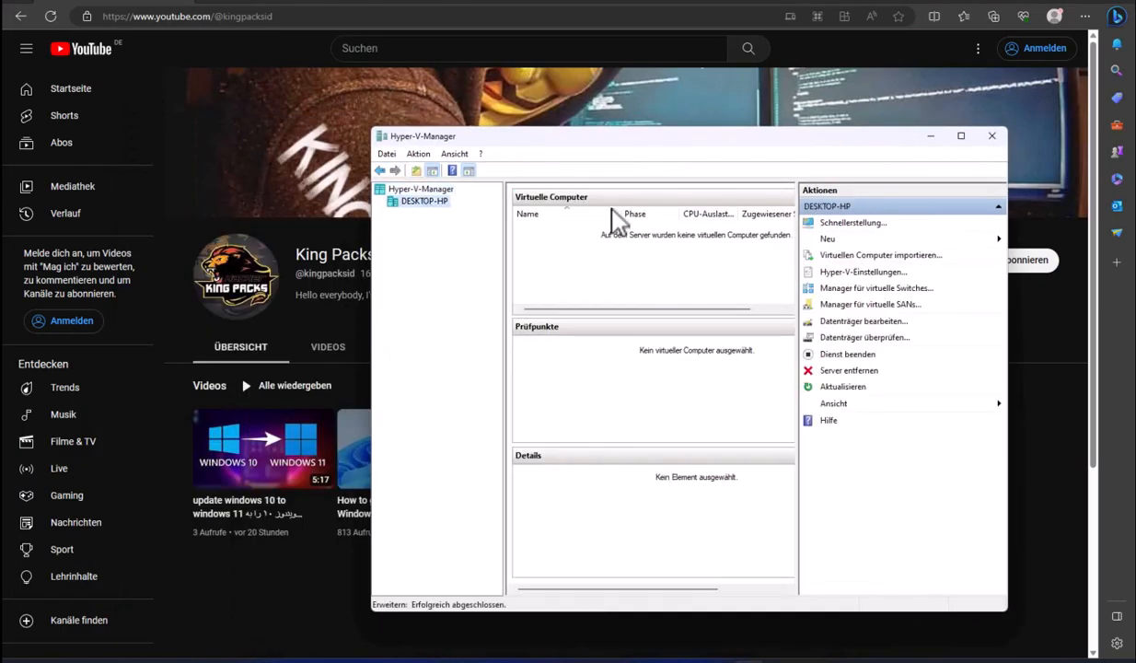
drag(372, 304, 273, 304)
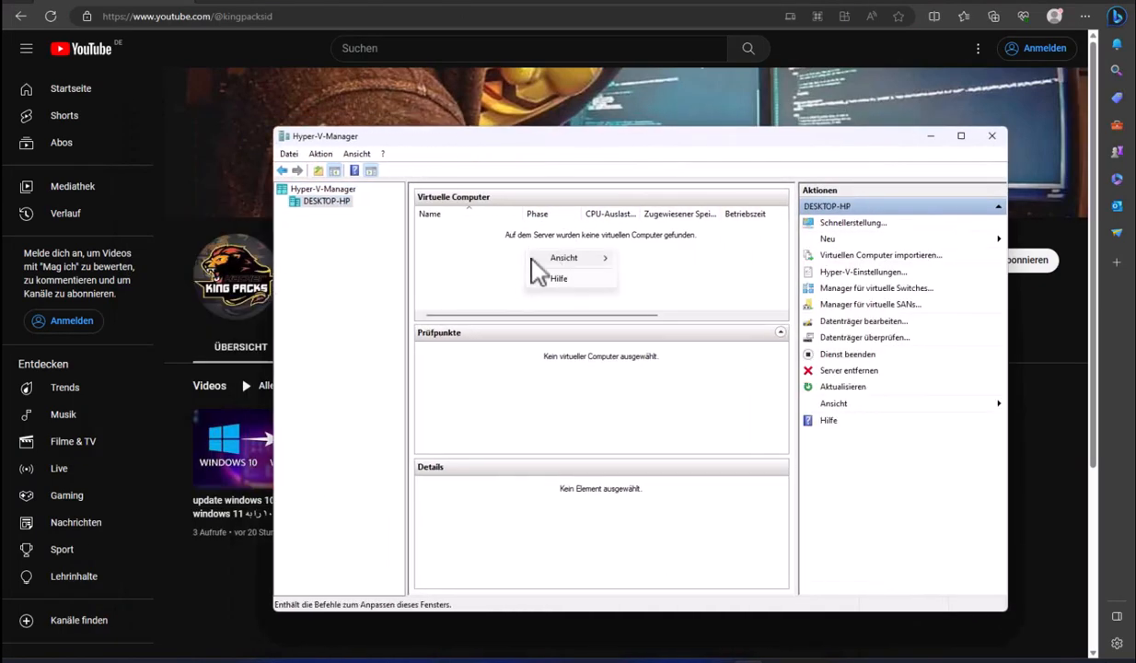
Start the wizard for a new virtual machine and name the machine SrvDC
click(879, 241)
click(1066, 240)
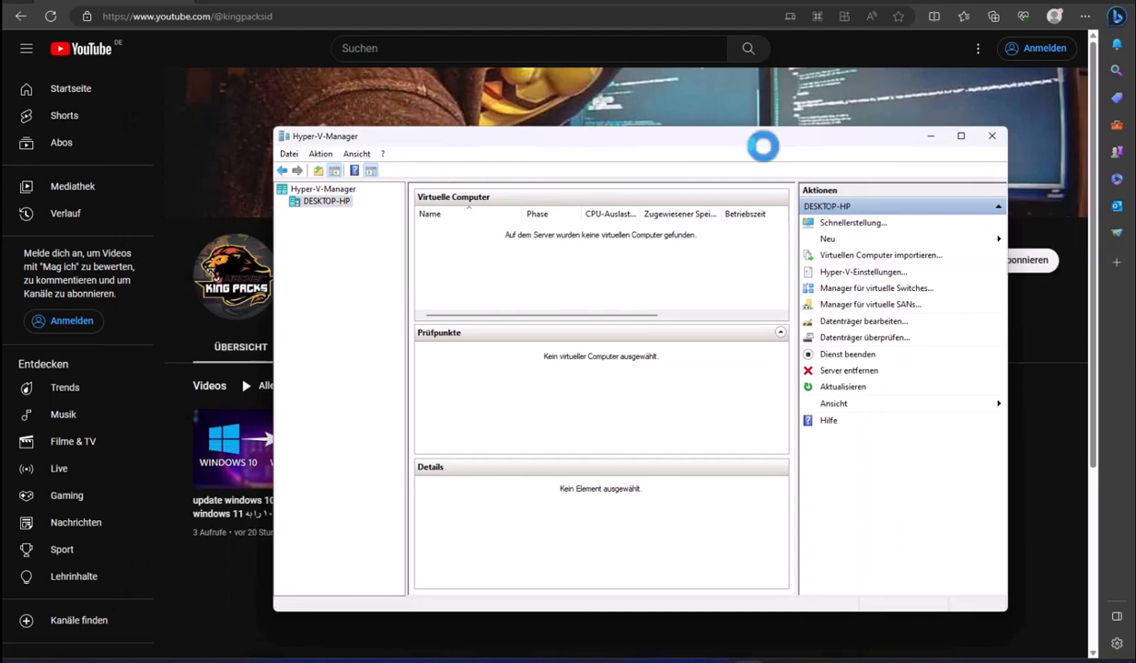
click(670, 485)
text(SrvDC)
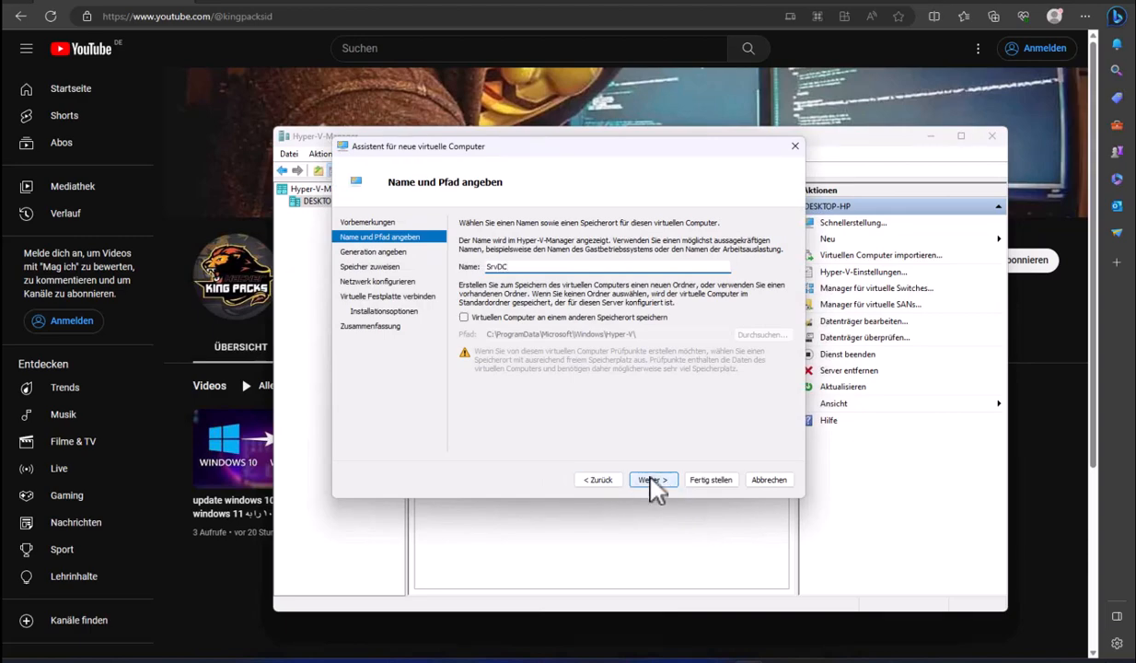
click(653, 479)
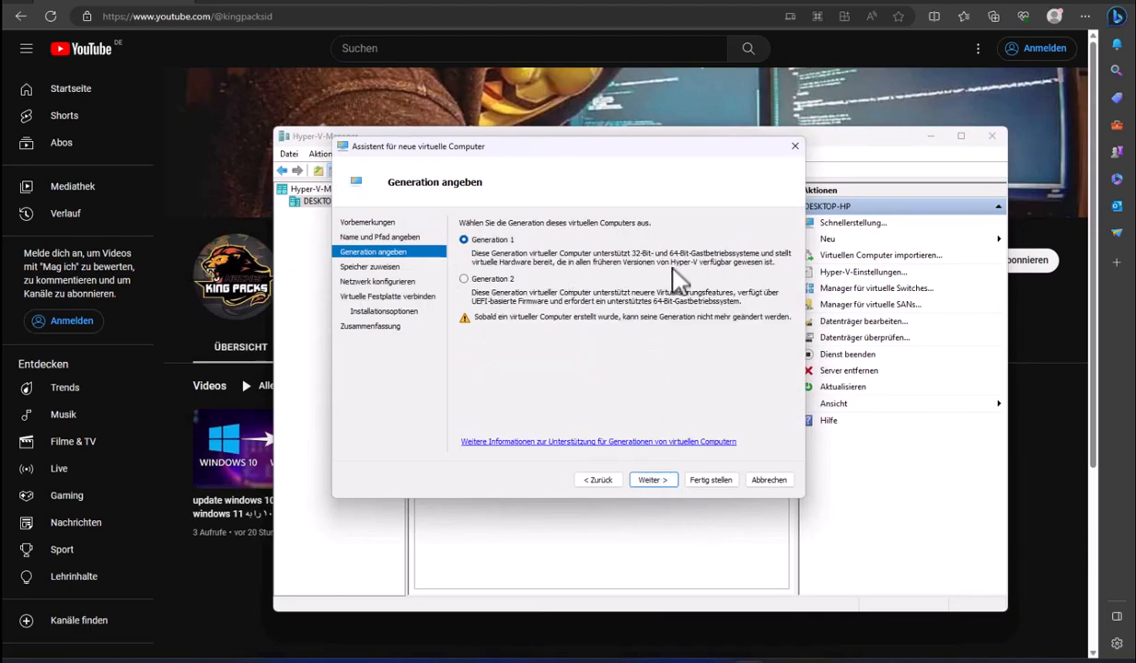
Choose Generation 2 for the virtual machine and accept 4096 MB of dynamic startup memory
click(464, 278)
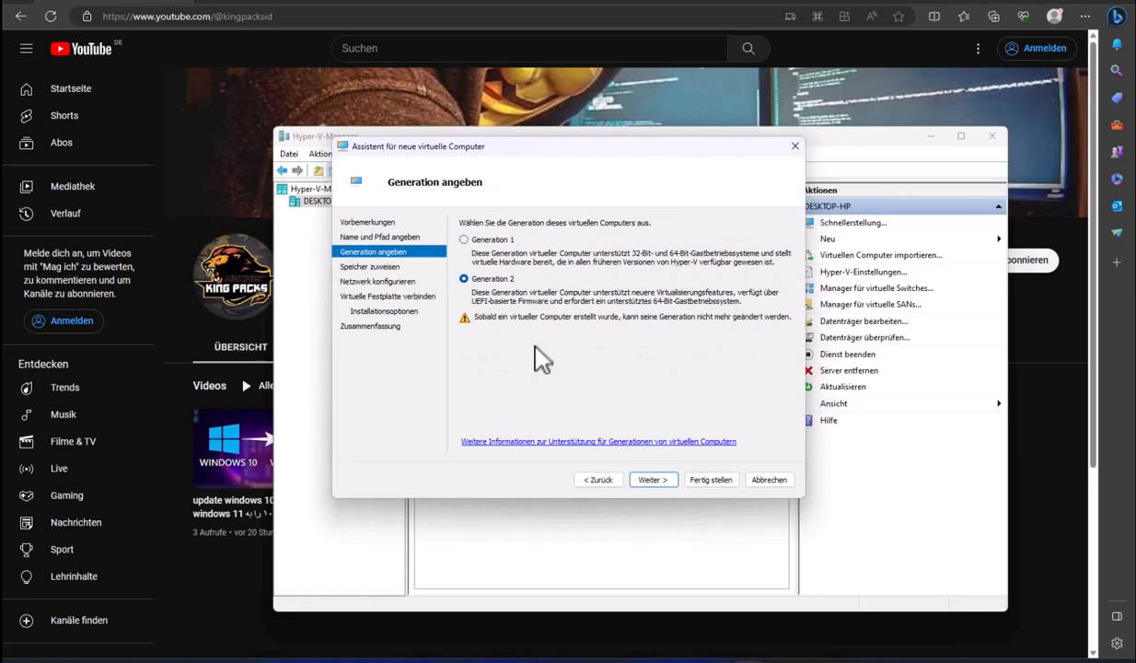
click(656, 481)
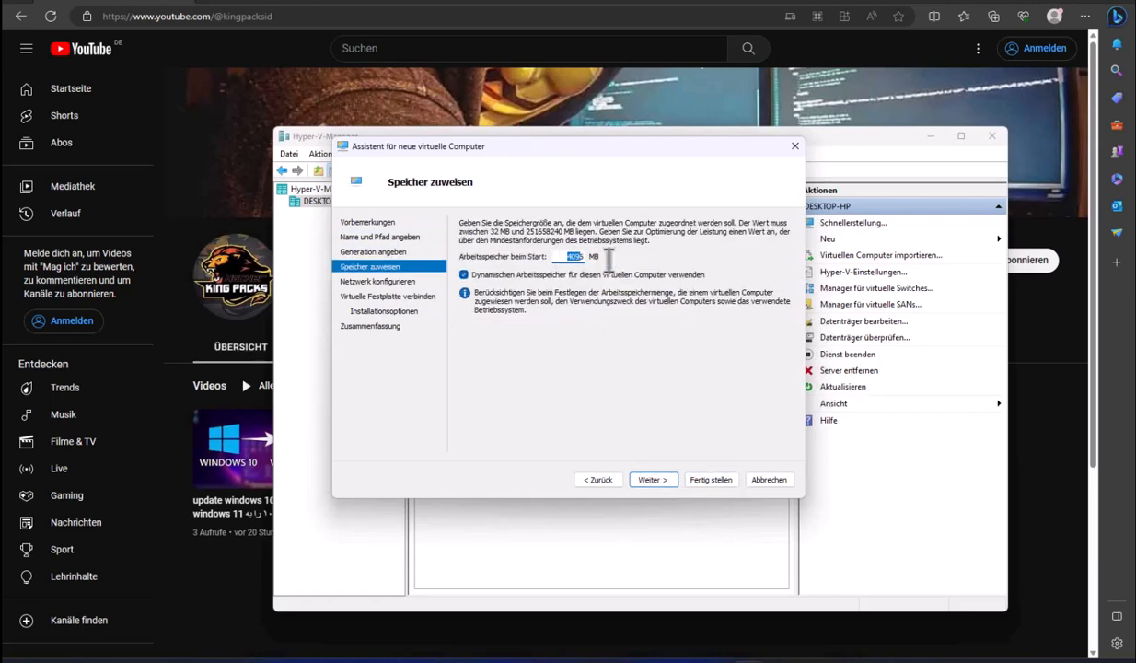
click(653, 480)
Leave the network adapter not connected and accept a new 127 GB virtual hard disk named SrvDC.vhdx
click(539, 252)
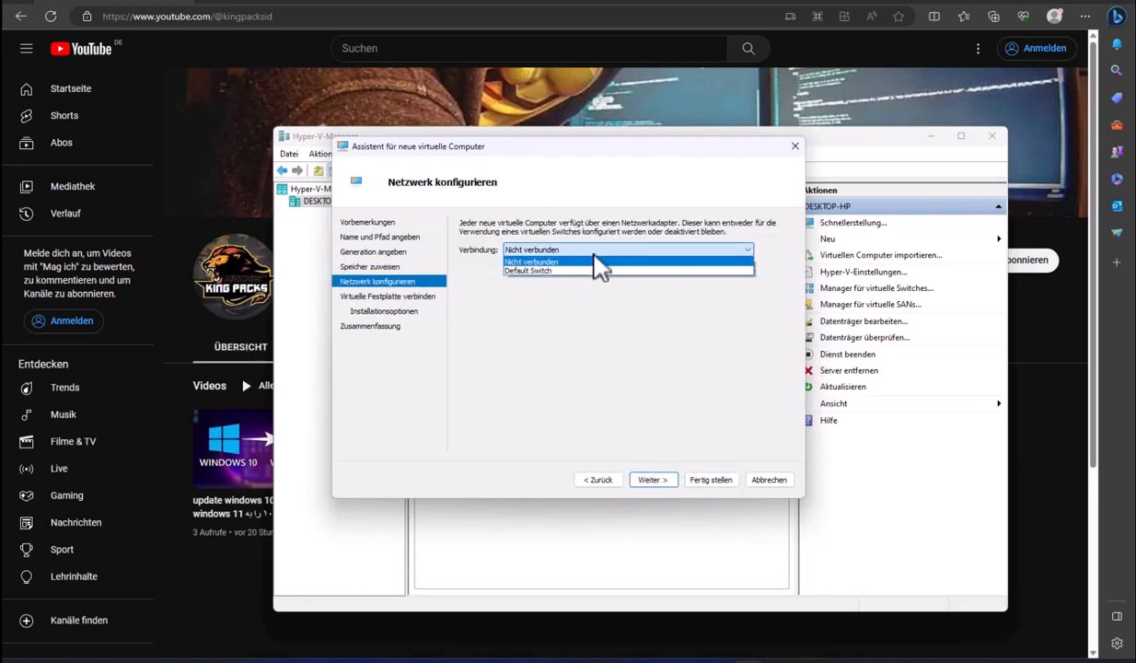
click(600, 265)
click(654, 479)
double_click(533, 326)
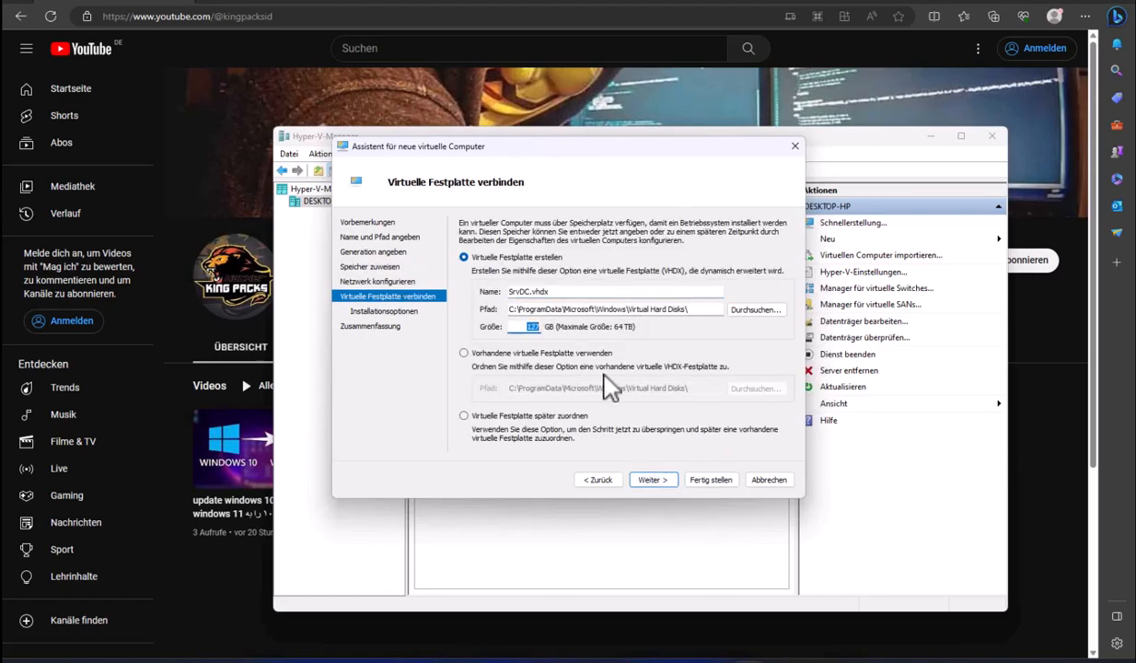
click(654, 480)
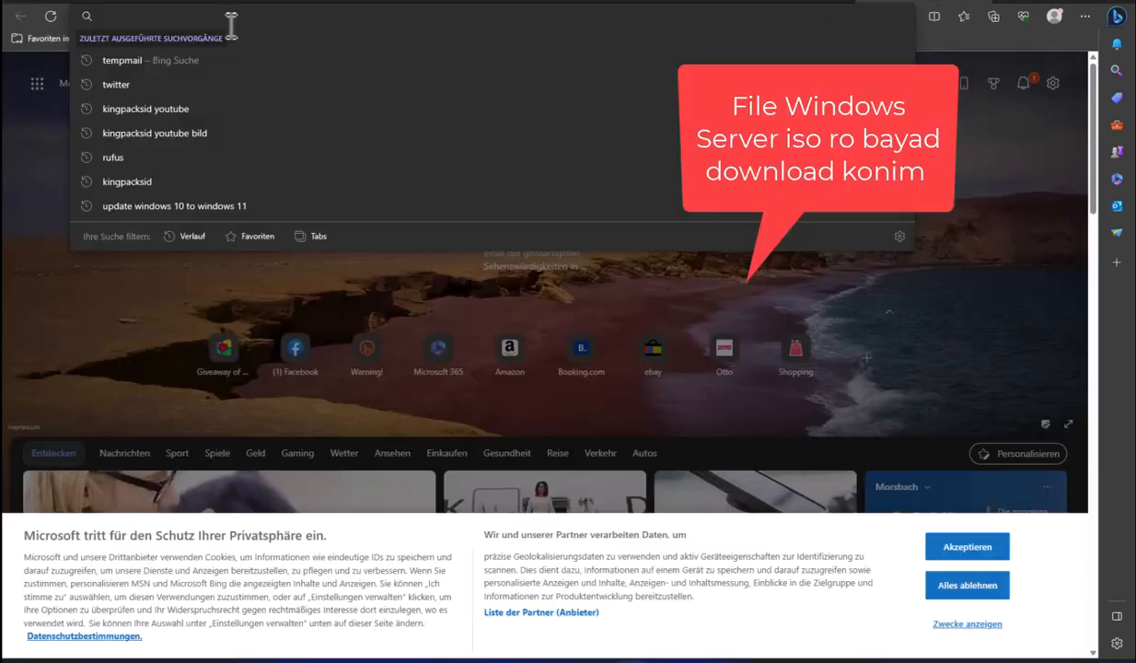
Search the web in Edge for "windows server 2022 iso download" and find the English 64-bit ISO on Microsoft's Evaluation Center download page
text(win)
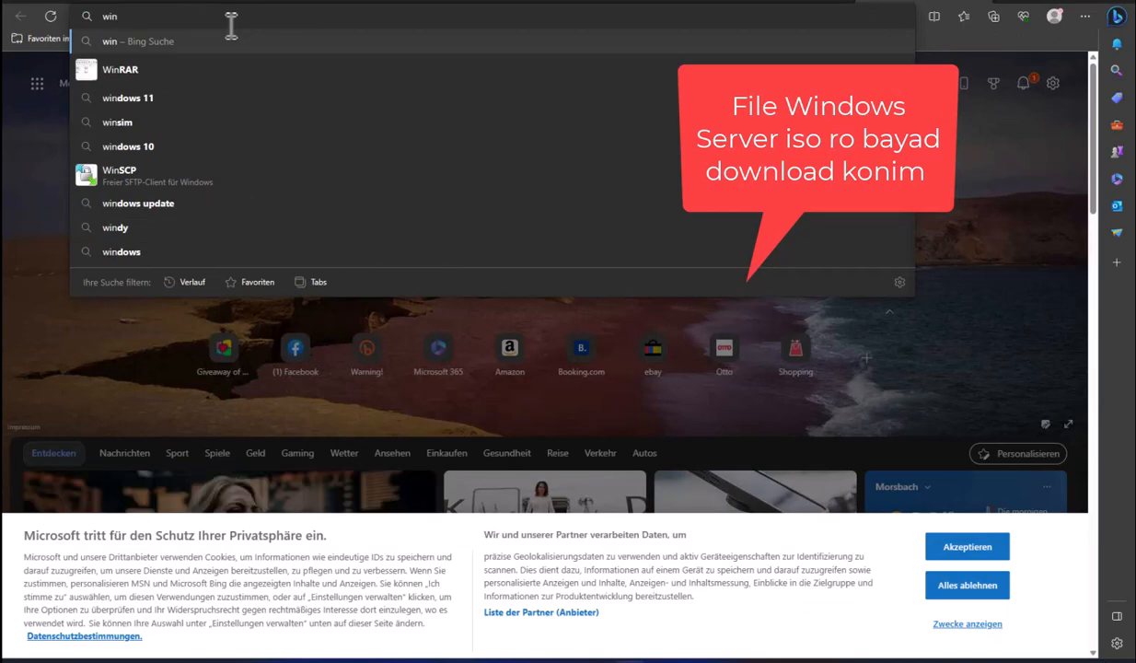
text(dows server 2022)
click(211, 66)
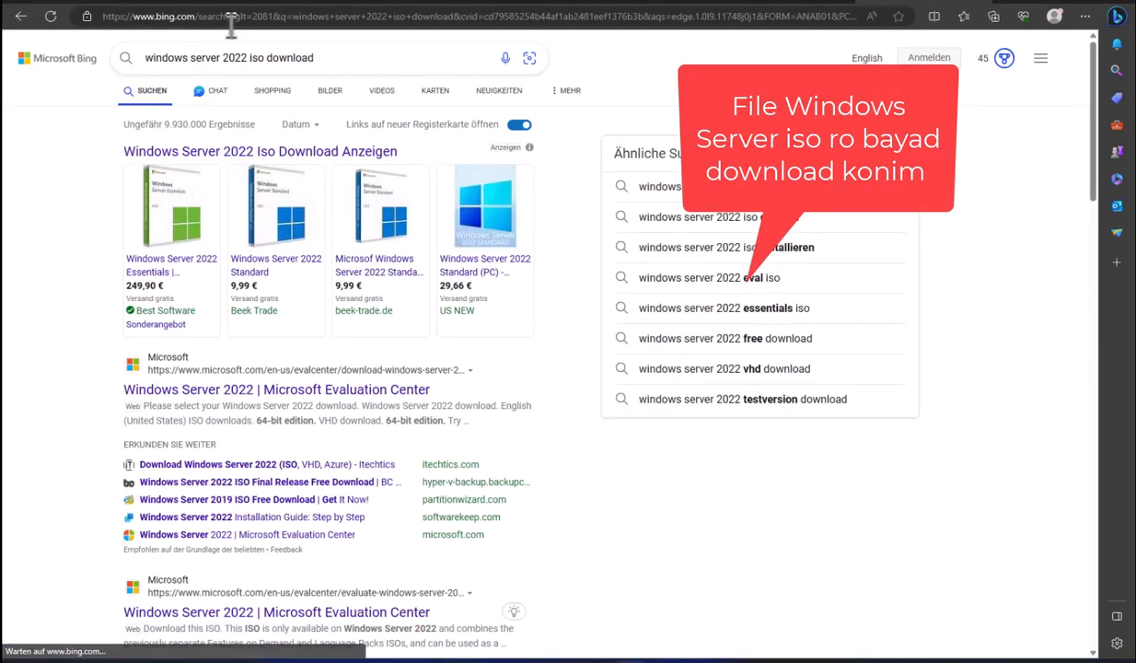
click(324, 406)
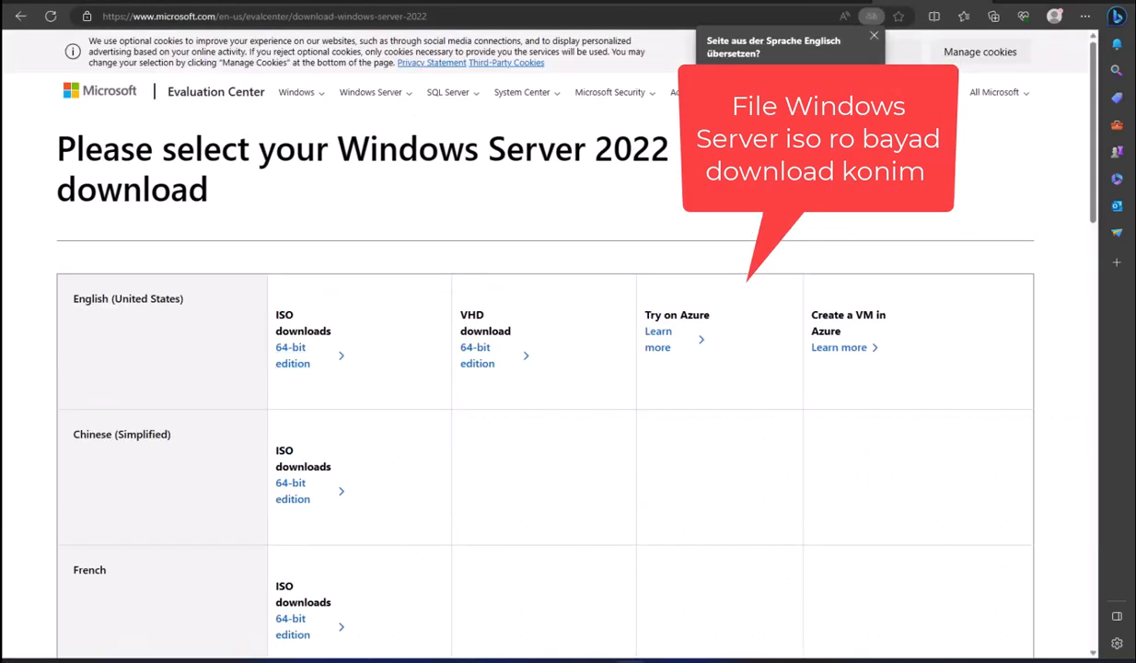
drag(72, 299, 244, 313)
click(296, 380)
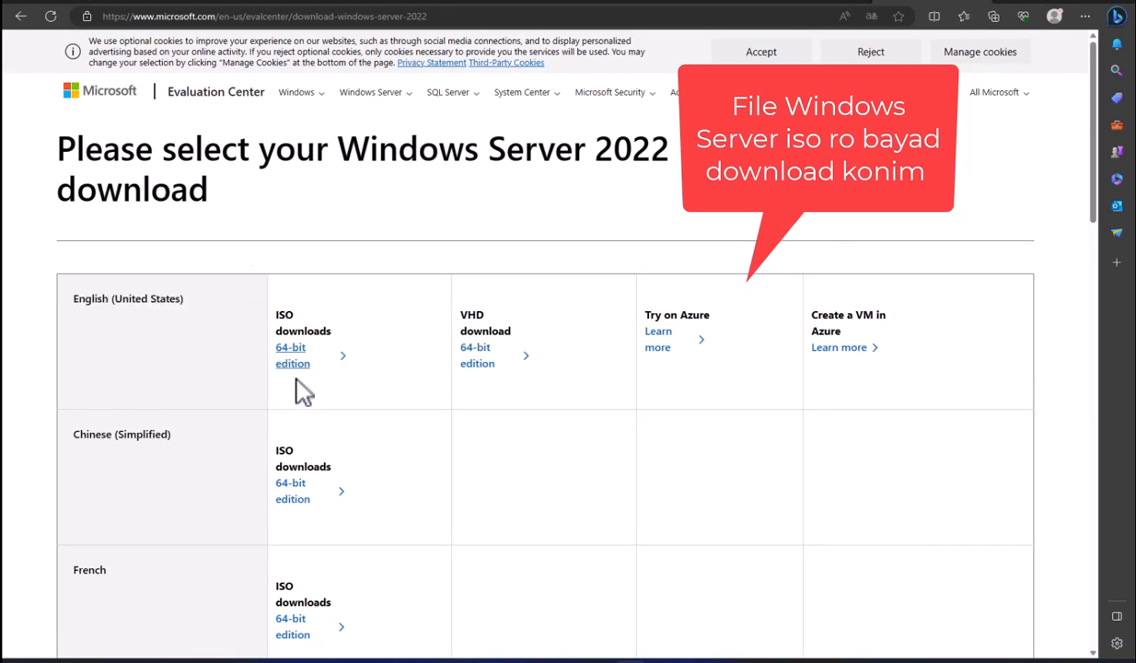
scroll(477, 334, down, 1)
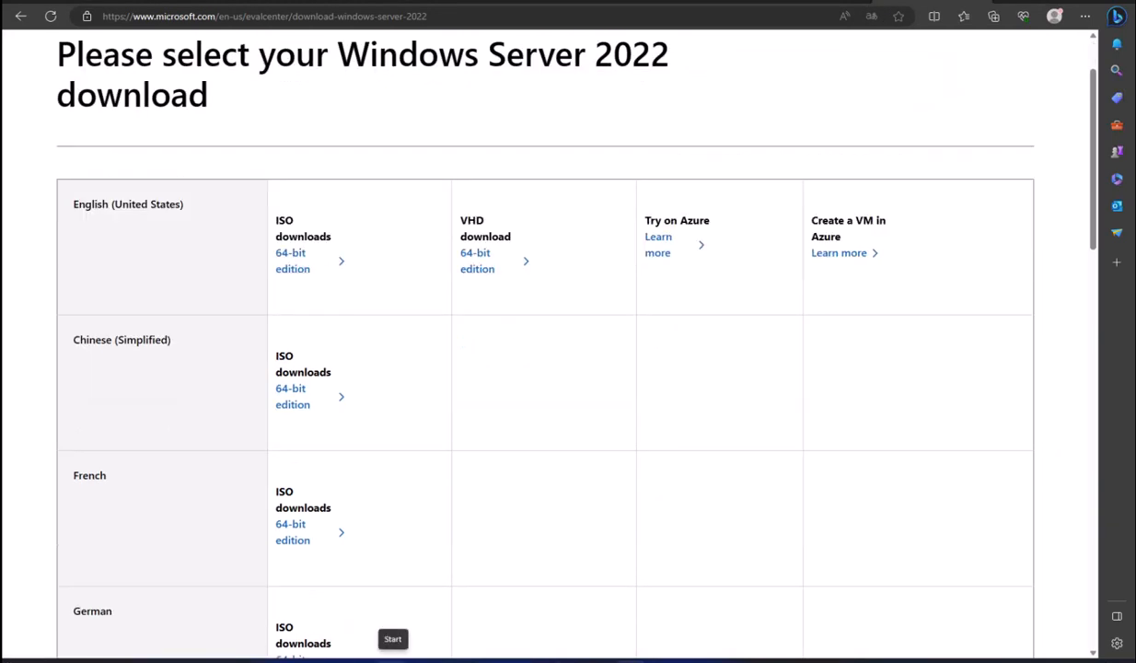
In the Kingpacks note in Notepad, write that the ISO file is being downloaded and add "ISO downloads 64-bit edition"
key(super+r)
click(114, 635)
click(584, 141)
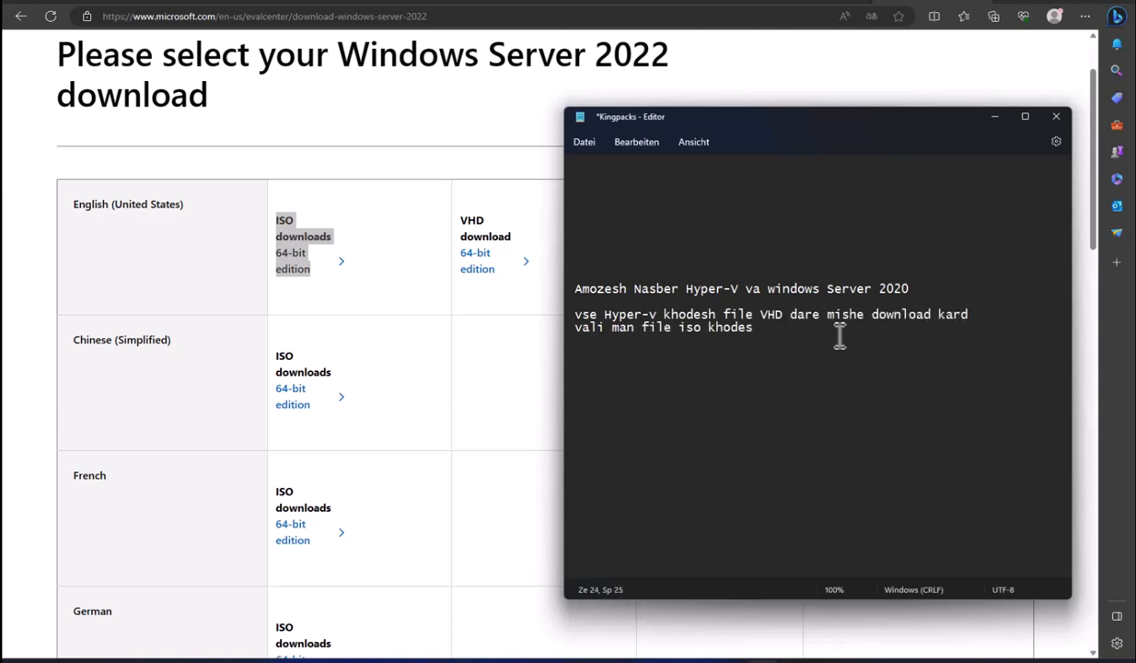
text(konam)
key(Return)
key(Return)
text(ISO downloads 64-bit edition)
Add a paragraph to the note reading "shoma mitonid ino" followed by "VHD download 64-bit edition"
key(Return)
key(Return)
text(shoma mitonid)
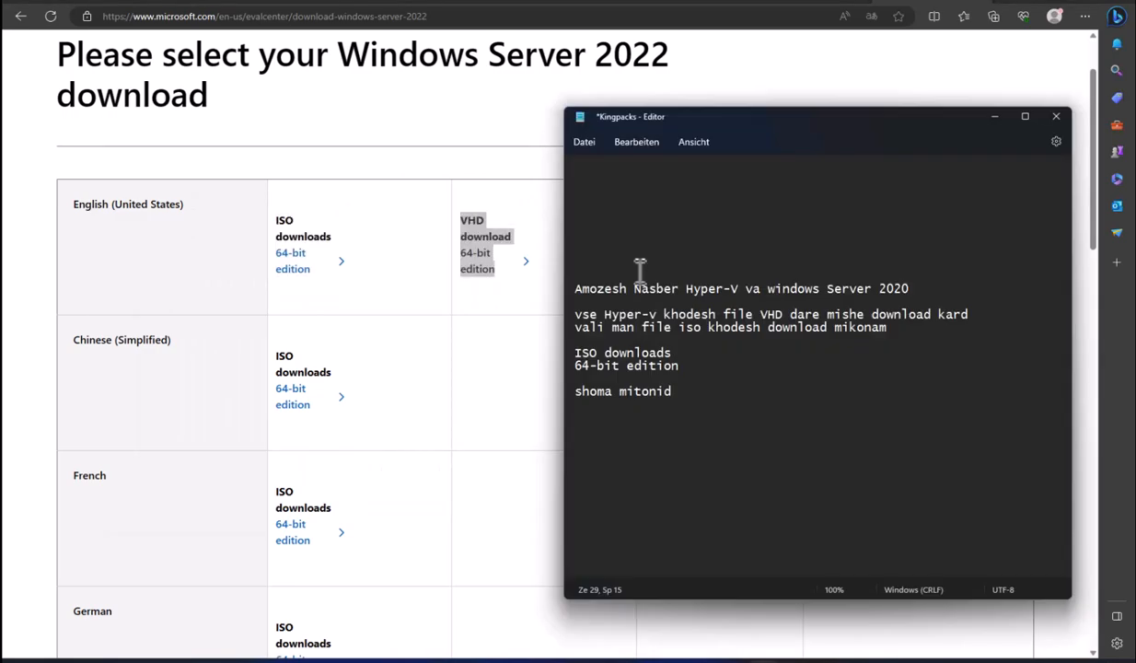
text(ino)
key(Return)
text(VHD download 64-bit edition)
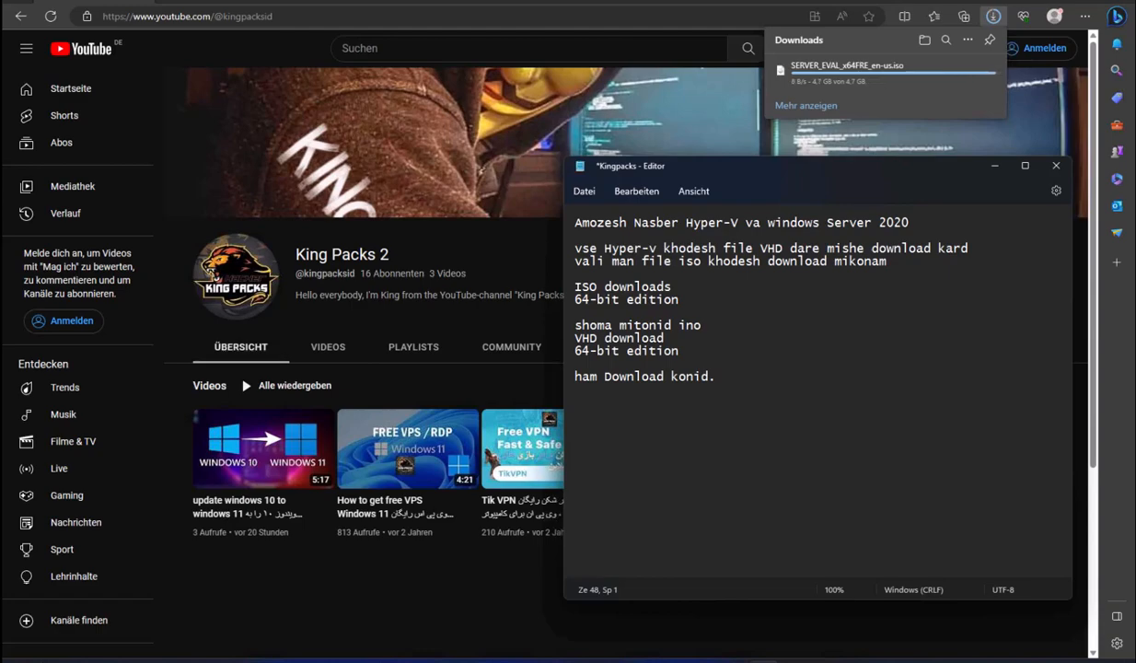
Show the downloaded ISO in its folder, then set the virtual machine wizard to install from a bootable image file and browse for it
click(924, 39)
mouse_move(734, 659)
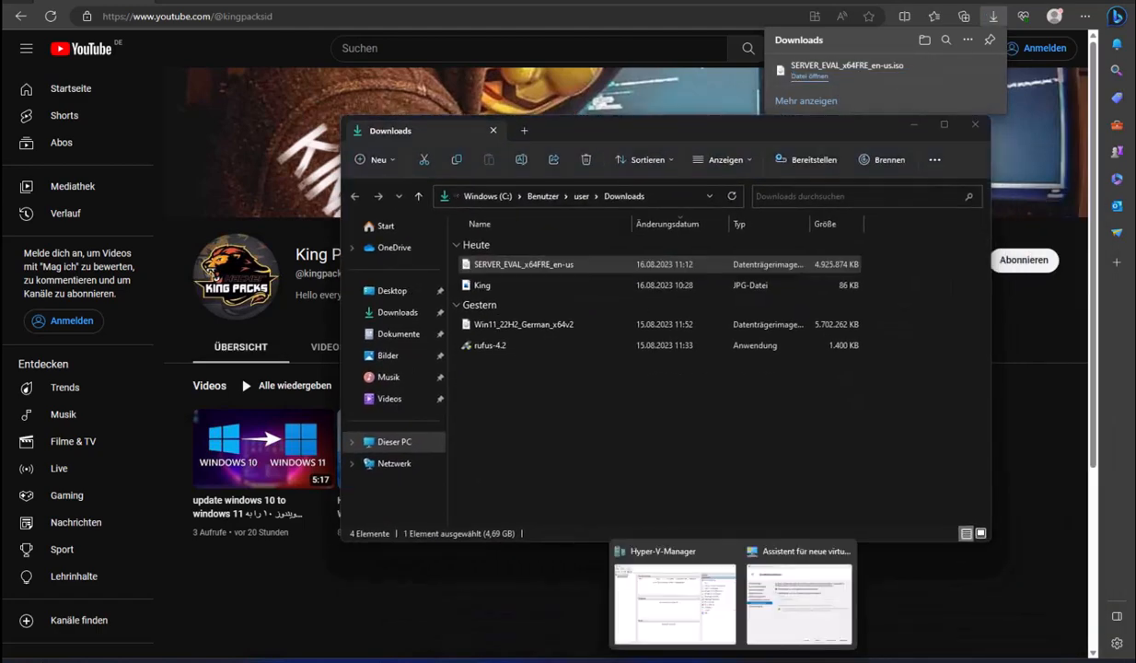
click(782, 621)
drag(536, 163, 335, 123)
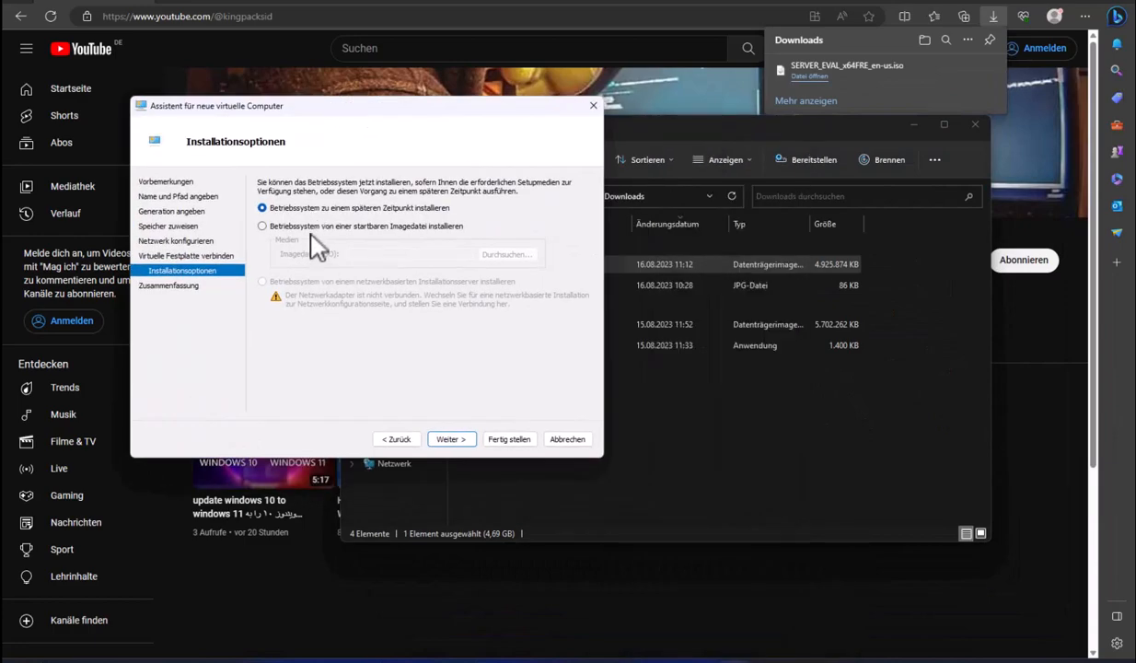
click(396, 226)
click(506, 254)
Mount the SERVER_EVAL_x64FRE_en-us image from the Downloads folder and move that folder window clear of the file selection dialog
click(727, 418)
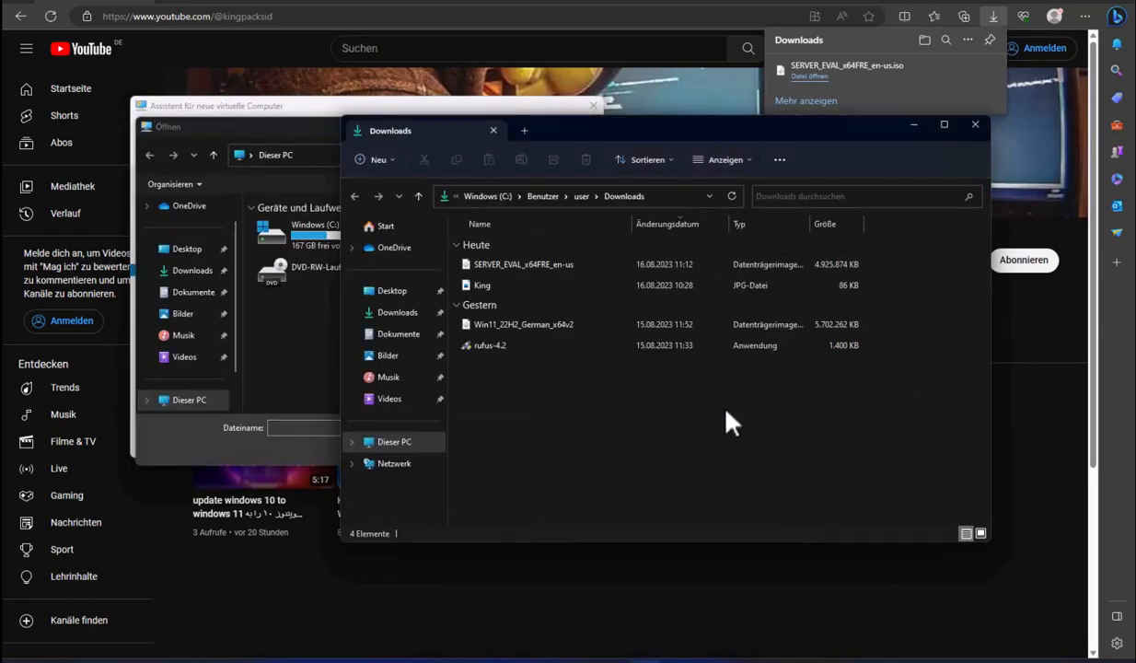
double_click(644, 263)
click(991, 142)
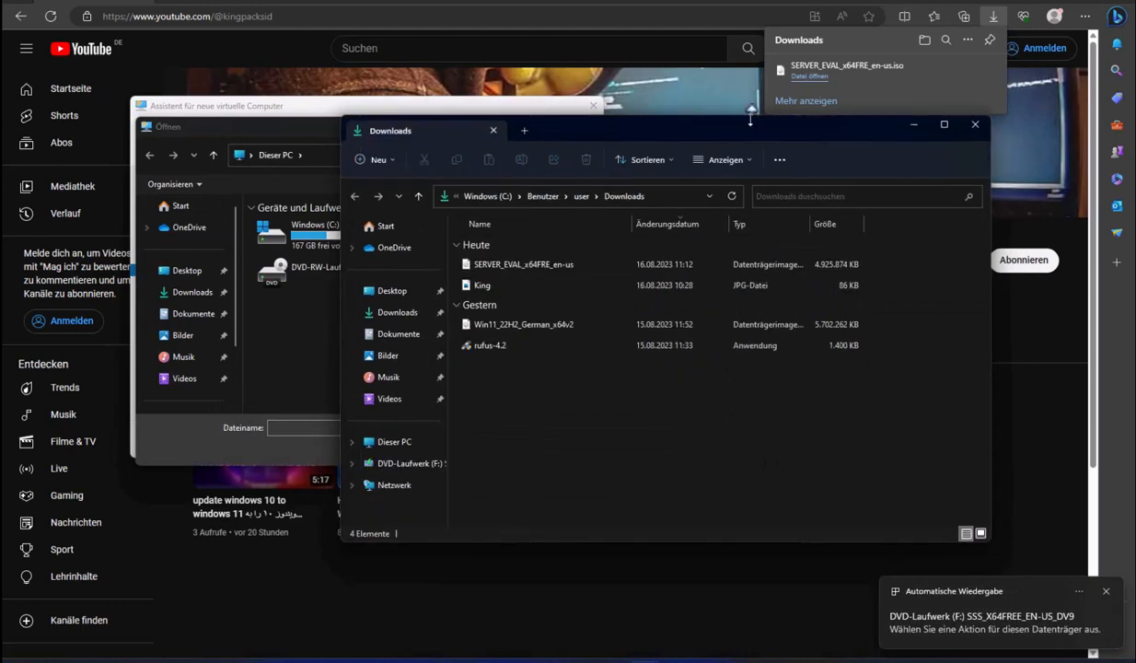
drag(885, 128, 932, 214)
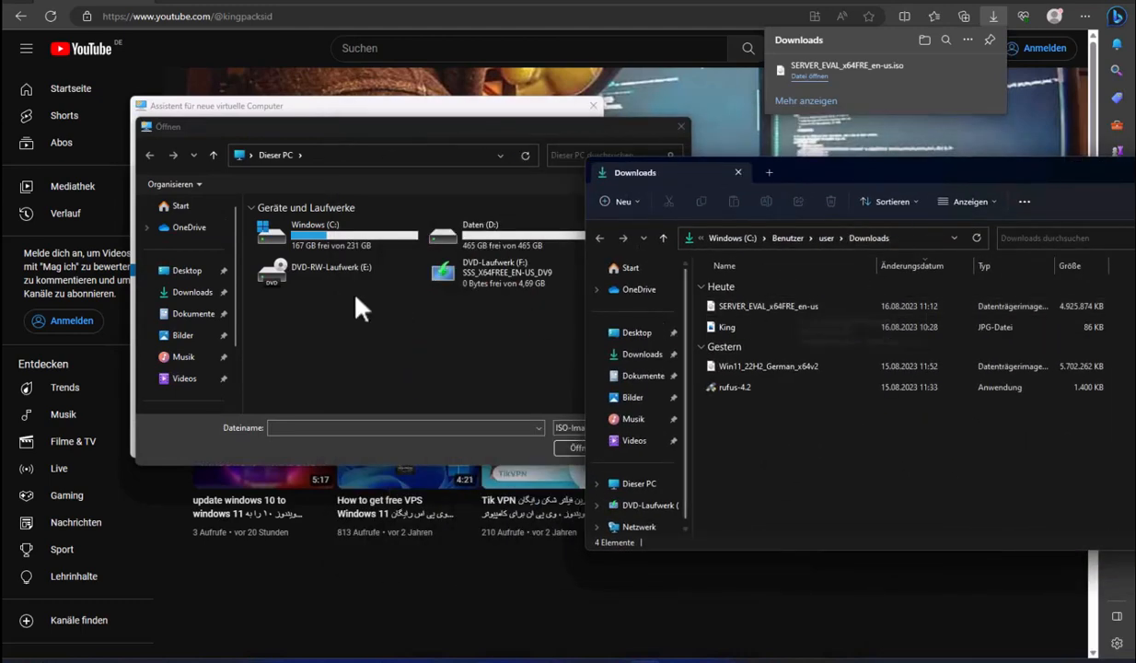
Choose SERVER_EVAL_x64FRE_en-us from Downloads as the installation image and continue to the wizard's summary
click(193, 292)
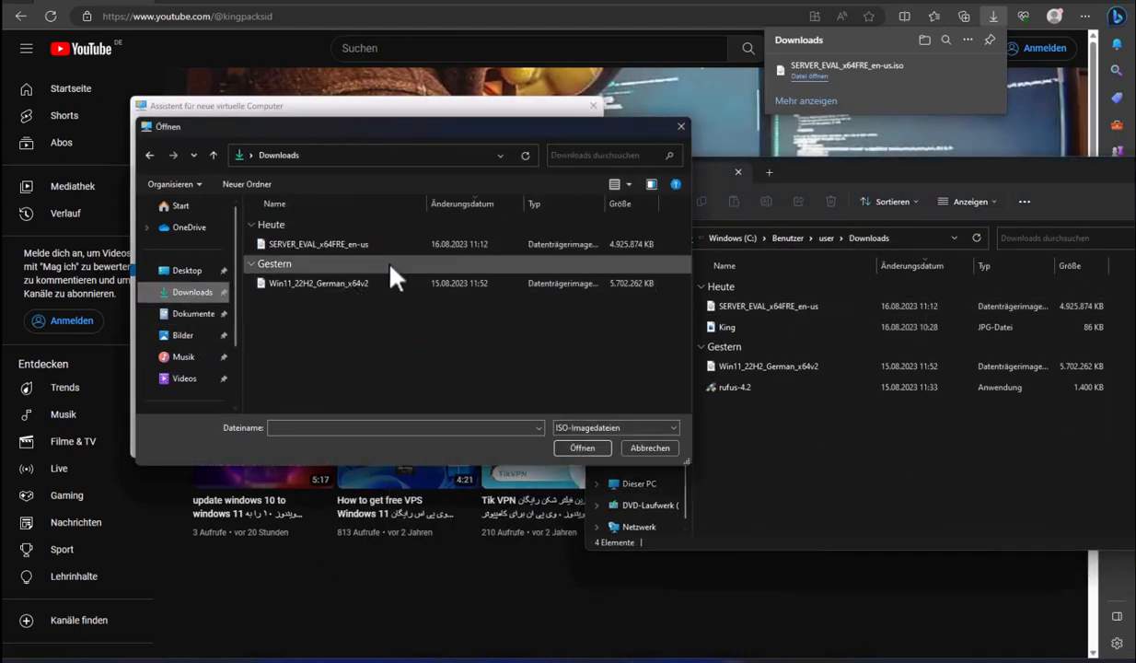
click(364, 244)
click(594, 450)
click(451, 439)
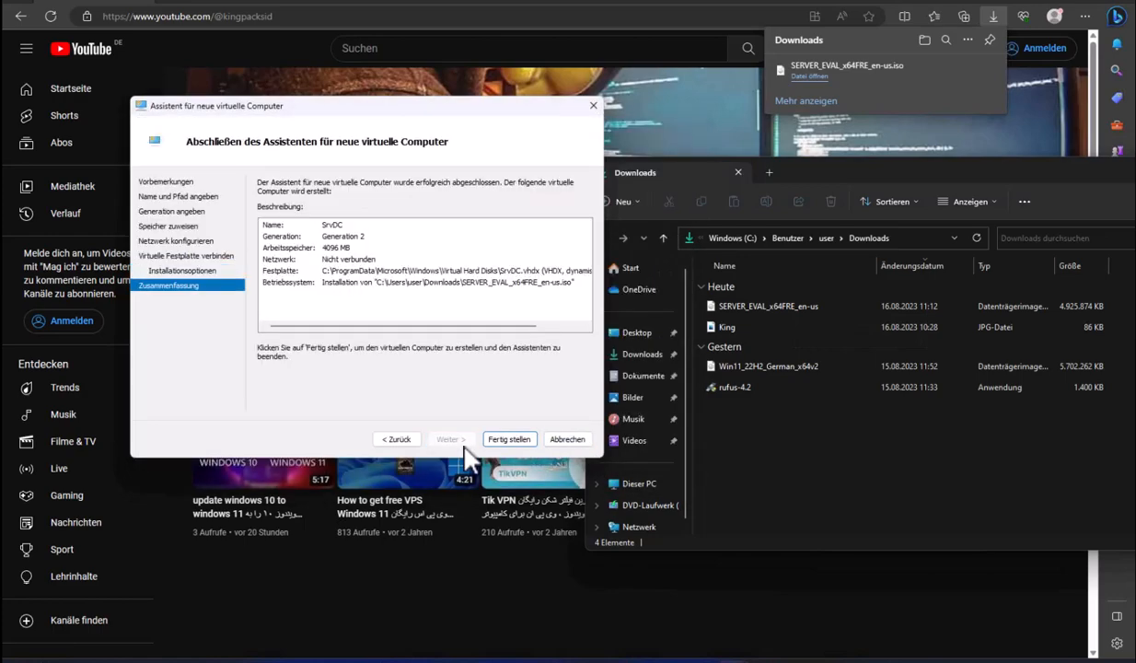
Complete the wizard to create the SrvDC virtual machine, and close the Downloads folder window
click(505, 440)
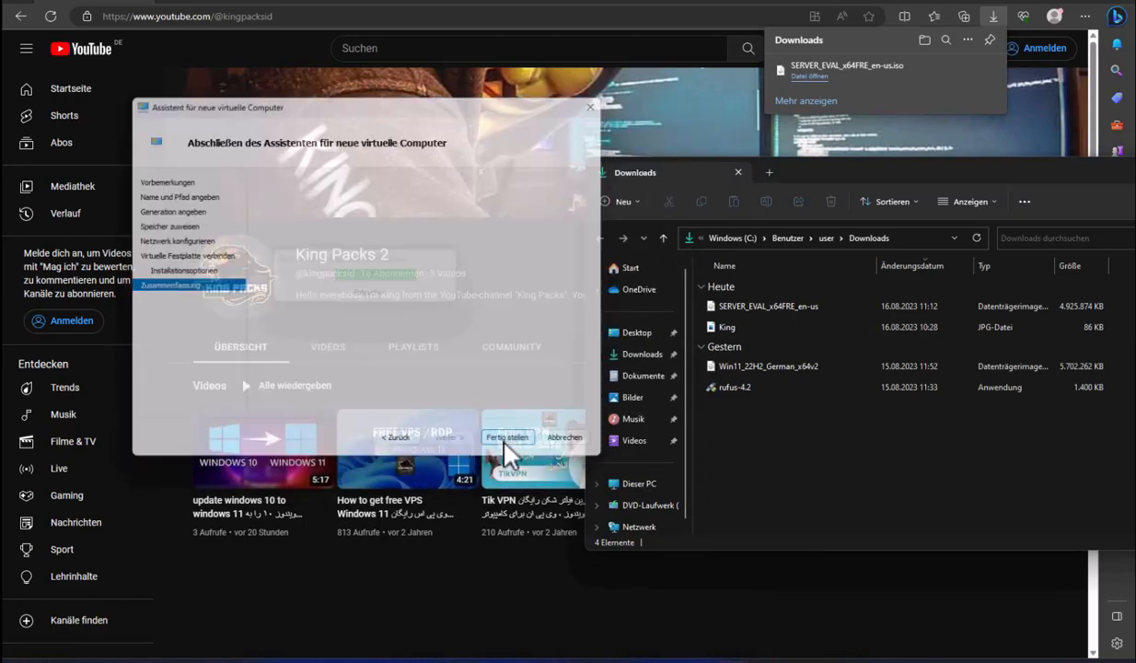
drag(968, 182, 828, 166)
click(1072, 152)
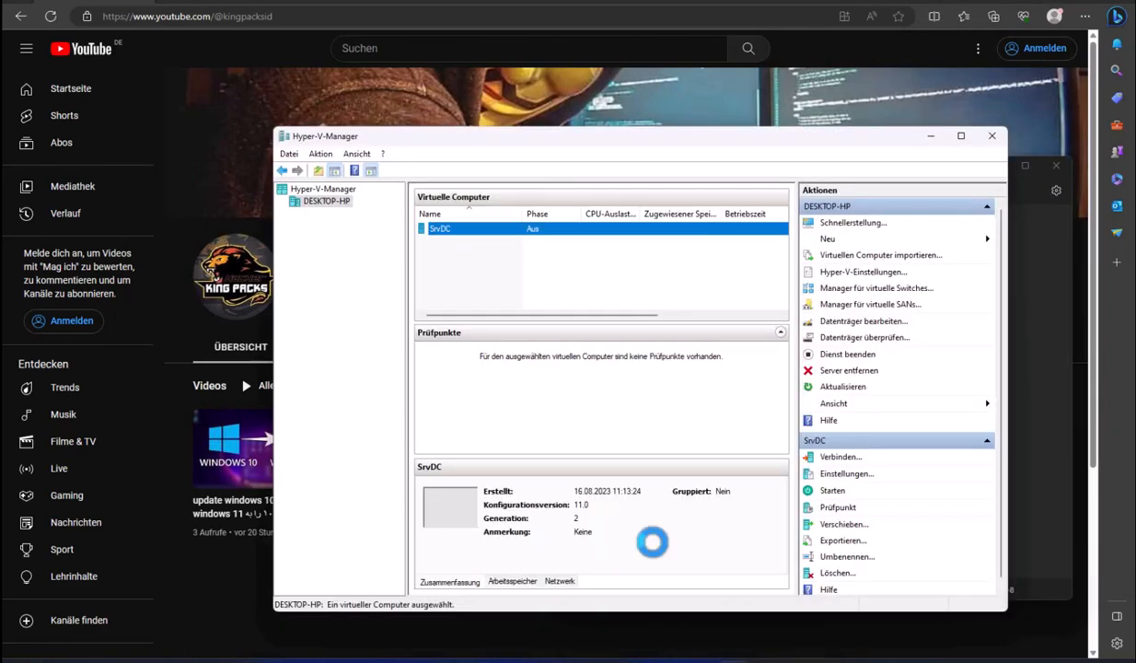
Open the settings of the SrvDC virtual machine and set its number of virtual processors to 4
right_click(532, 241)
click(560, 263)
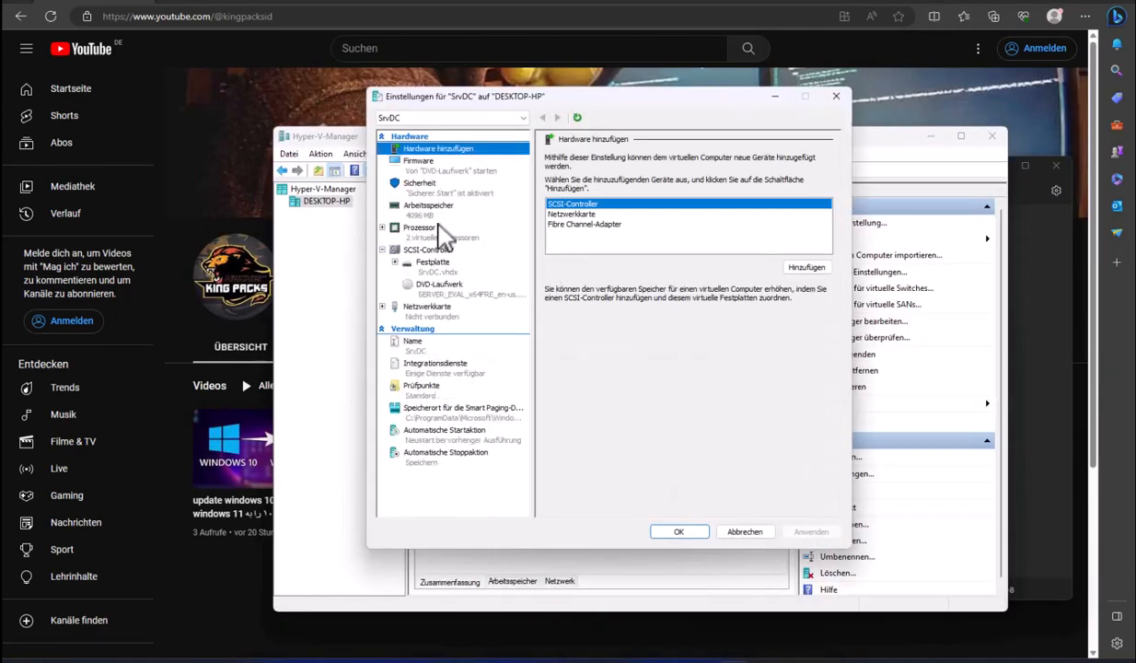
click(442, 232)
double_click(699, 188)
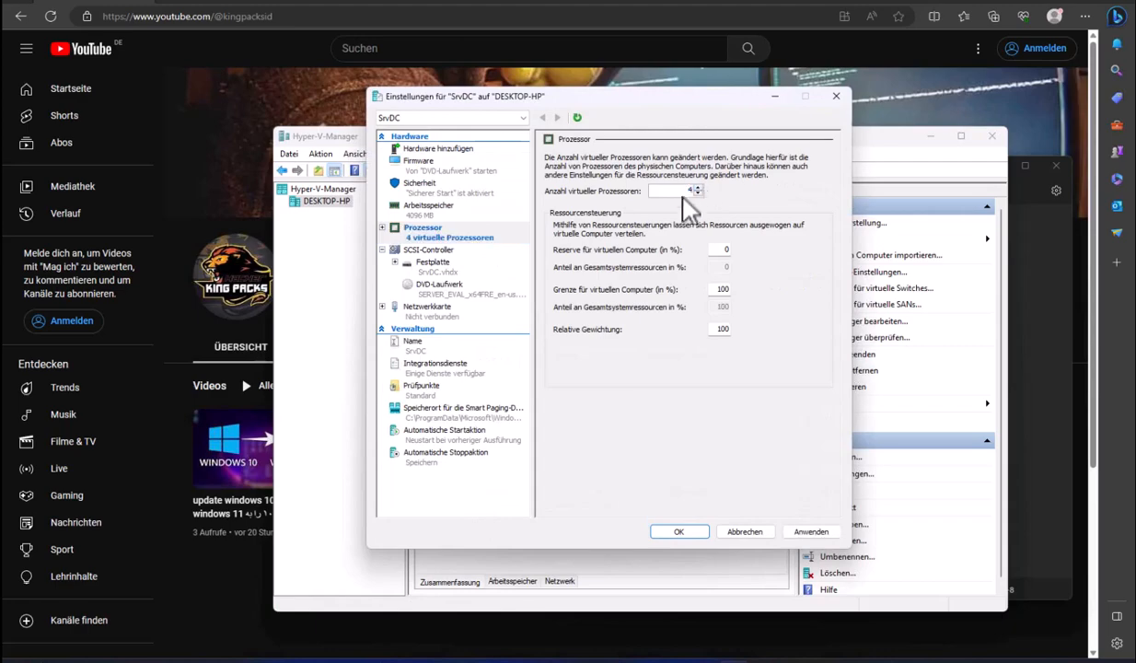
Review SrvDC's virtual hard disk, the image file path of its DVD drive and its Smart Paging file location
click(461, 264)
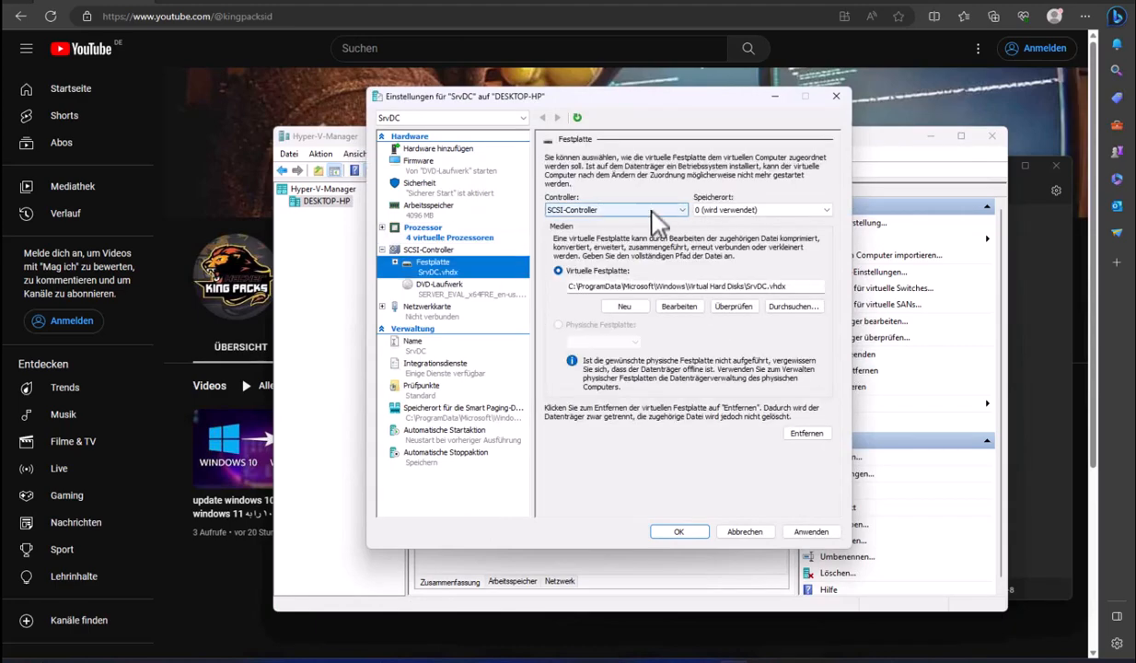
click(474, 287)
drag(797, 270, 534, 269)
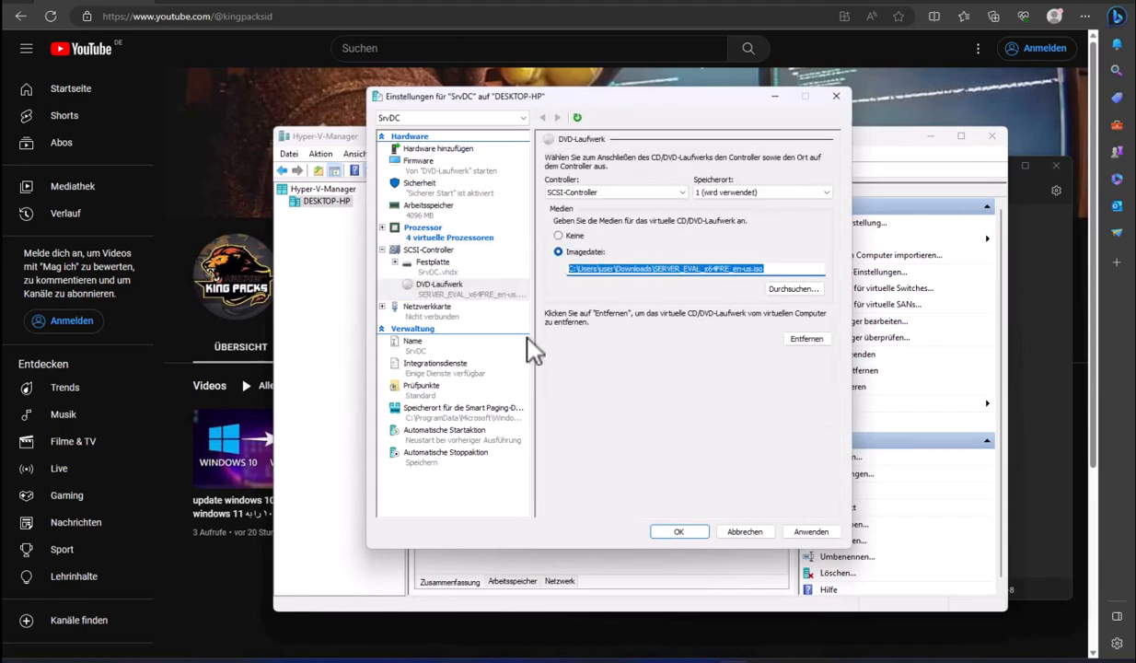
click(453, 412)
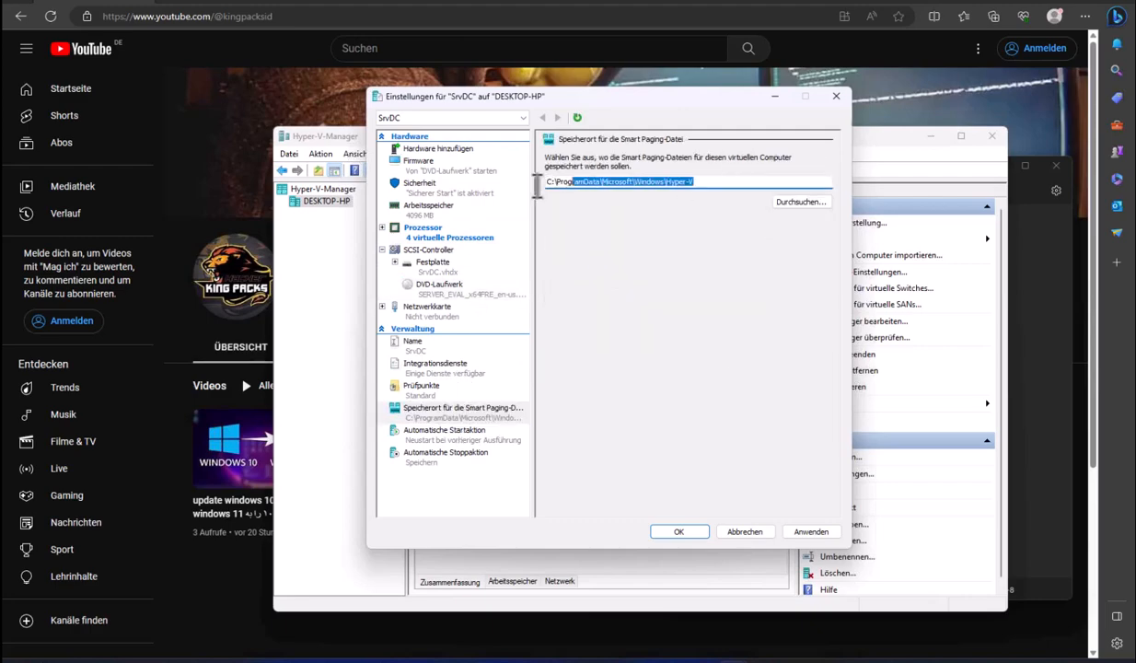
Set SrvDC's automatic start action to always start the virtual machine, with a startup delay of 300 seconds
click(451, 432)
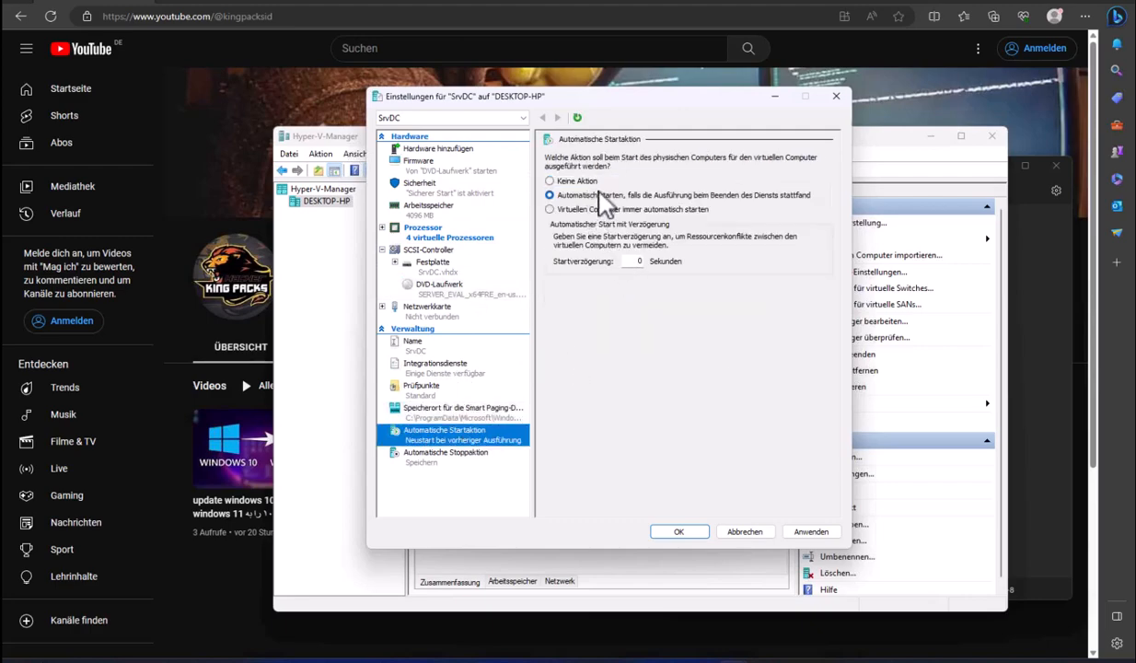
click(635, 209)
double_click(639, 261)
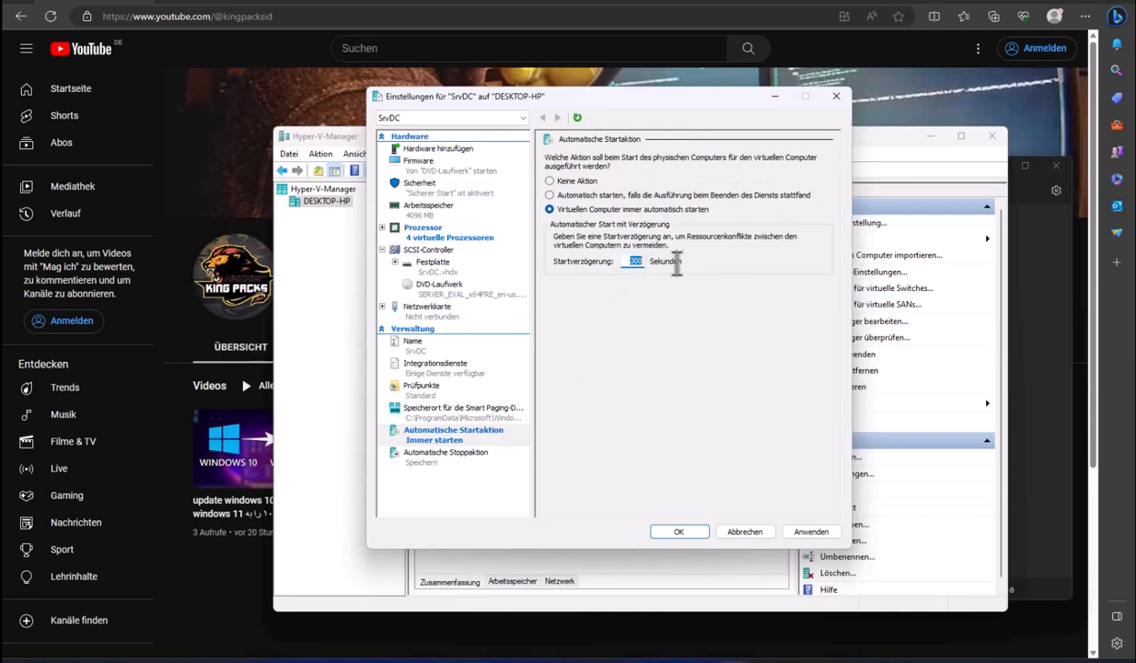
Set SrvDC's automatic stop action to shut down the guest operating system and save the virtual machine settings
click(429, 455)
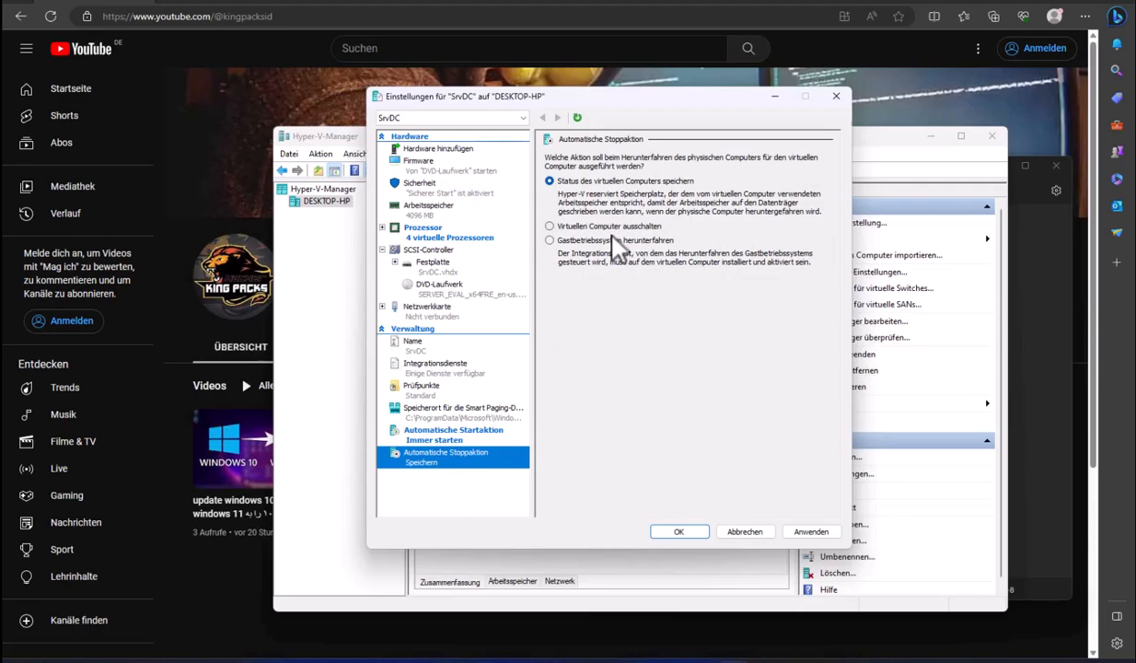
click(565, 241)
click(686, 534)
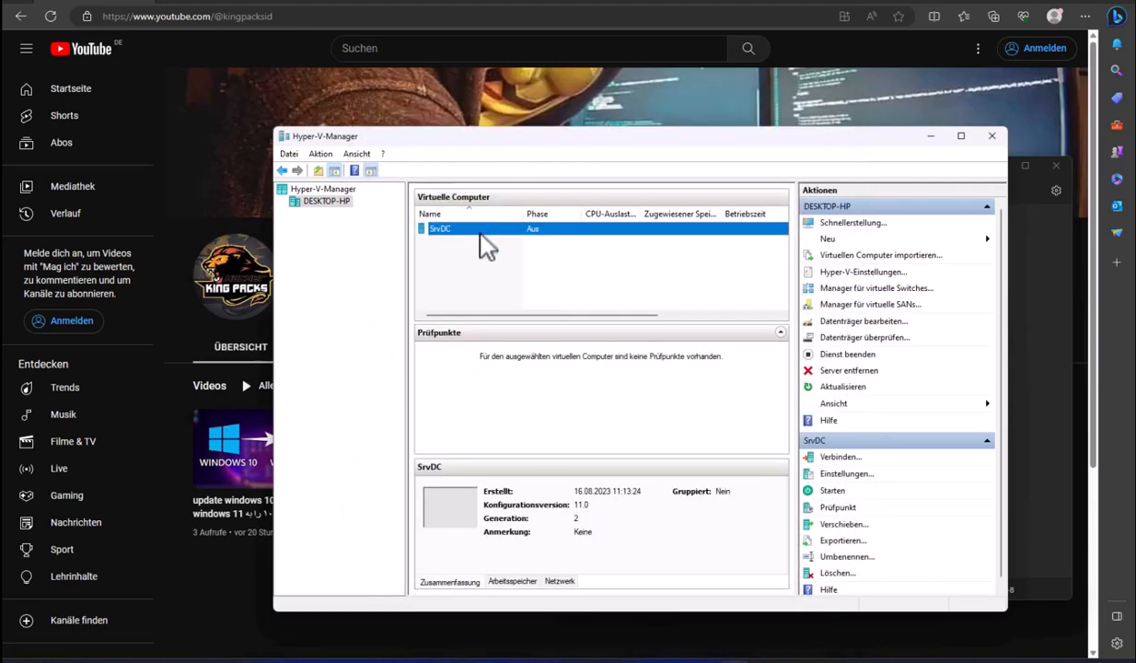
Connect to SrvDC and try to start it, then retry by continuing from its last state
right_click(491, 229)
click(531, 239)
click(382, 342)
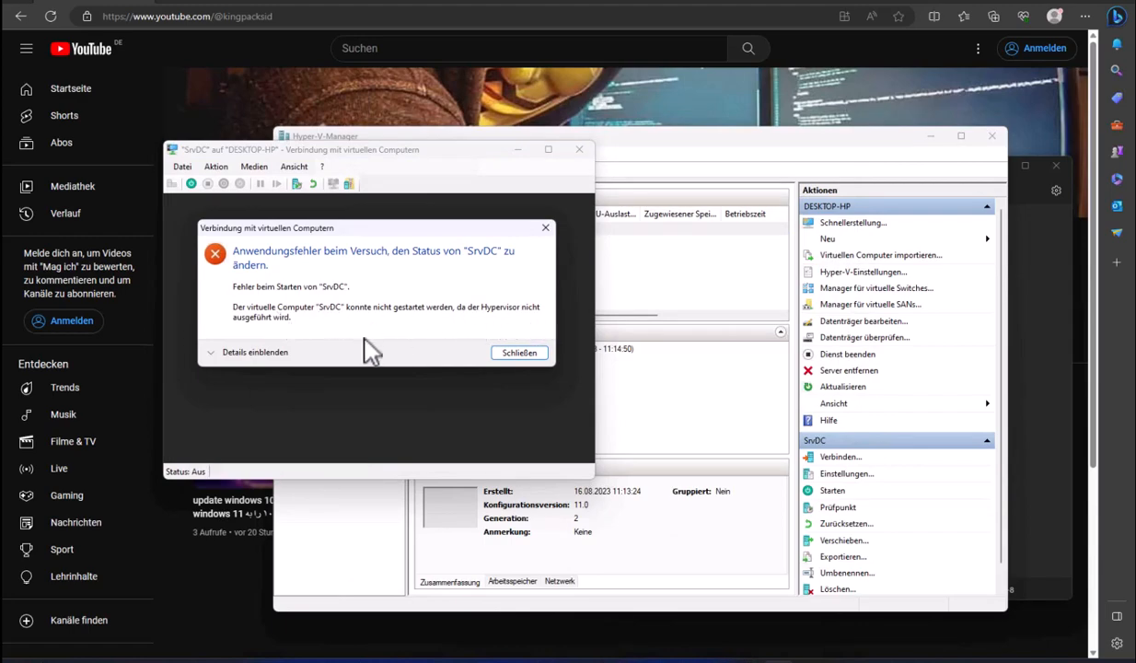
key(Escape)
click(386, 349)
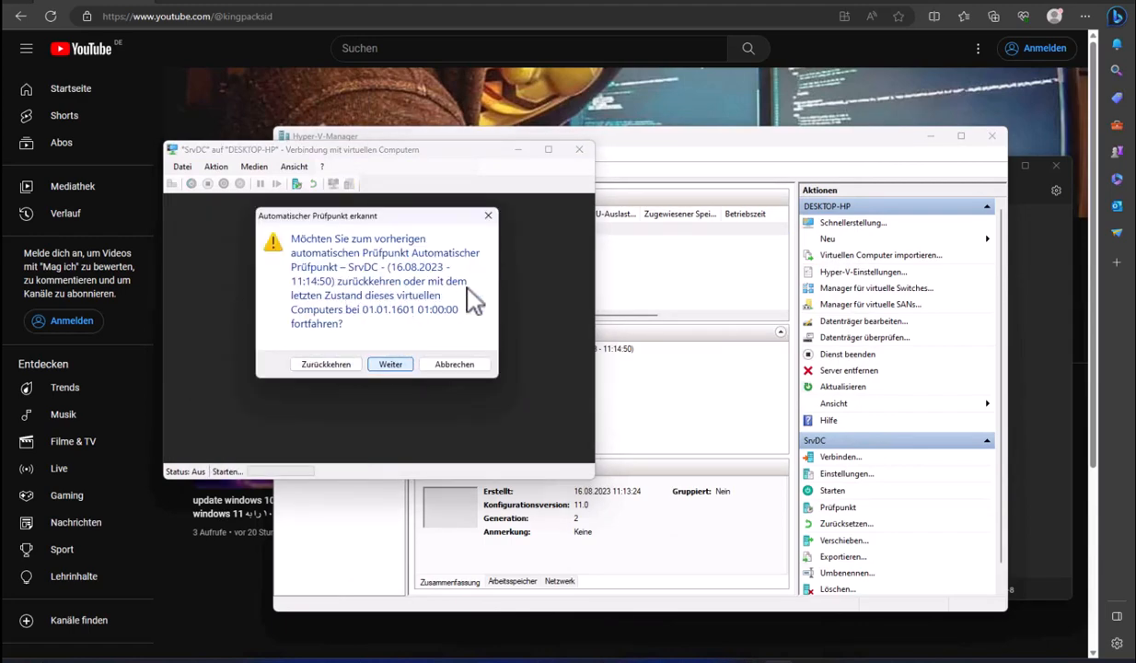
click(390, 363)
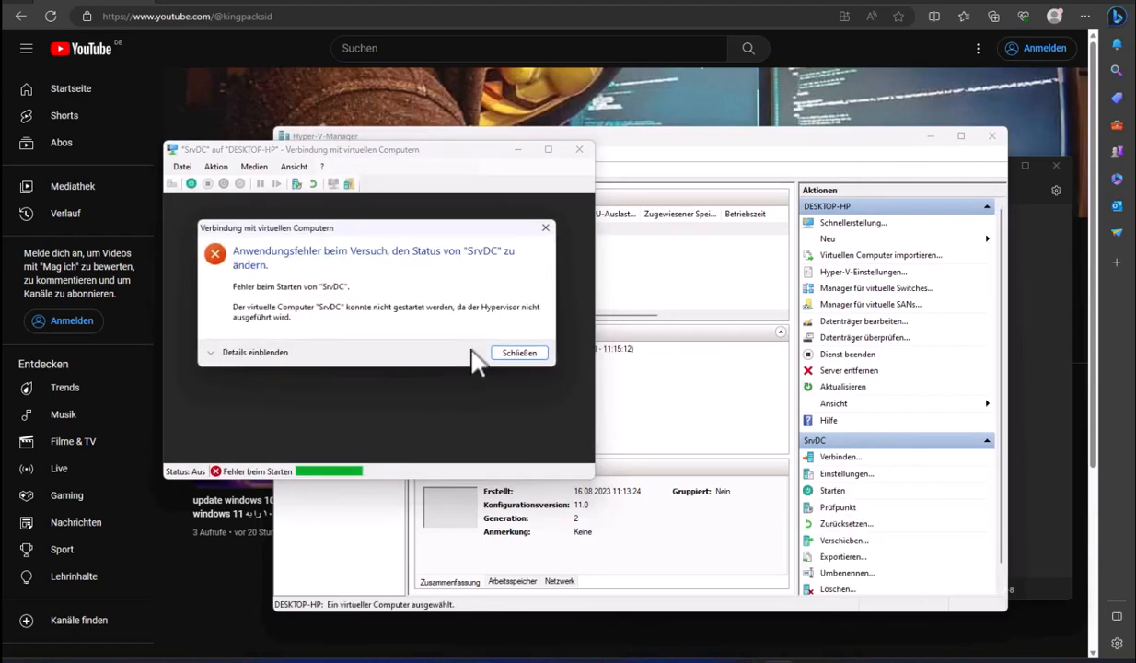
Check the CPU's virtualization status in Task Manager's performance view and move that window aside
right_click(921, 660)
click(919, 598)
drag(398, 13, 797, 97)
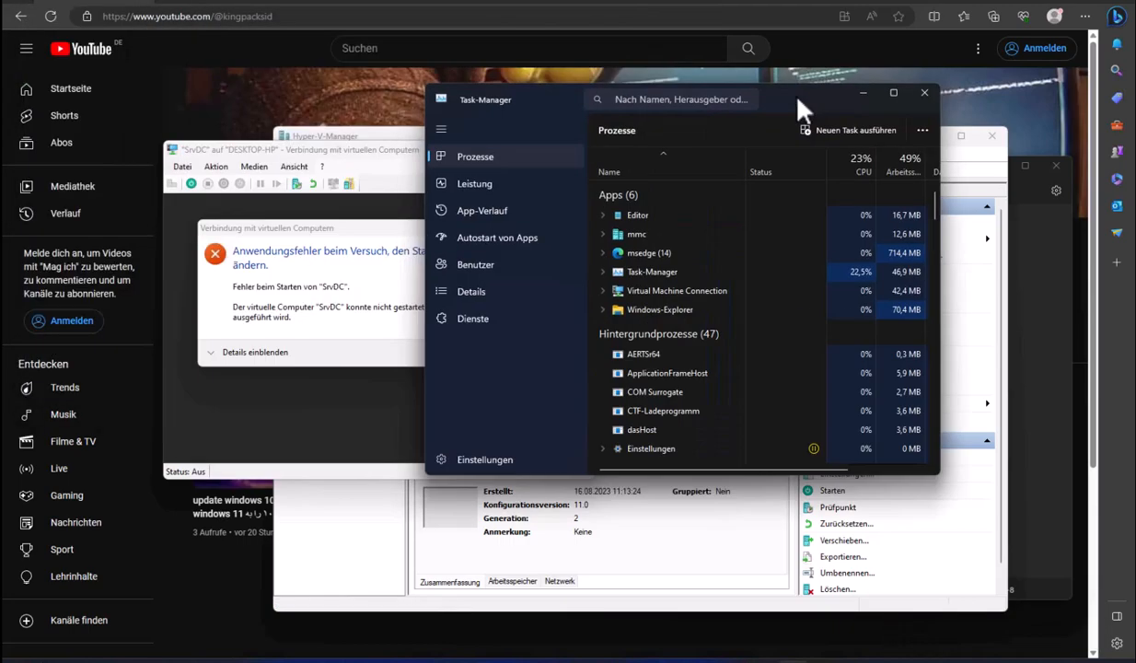
click(475, 183)
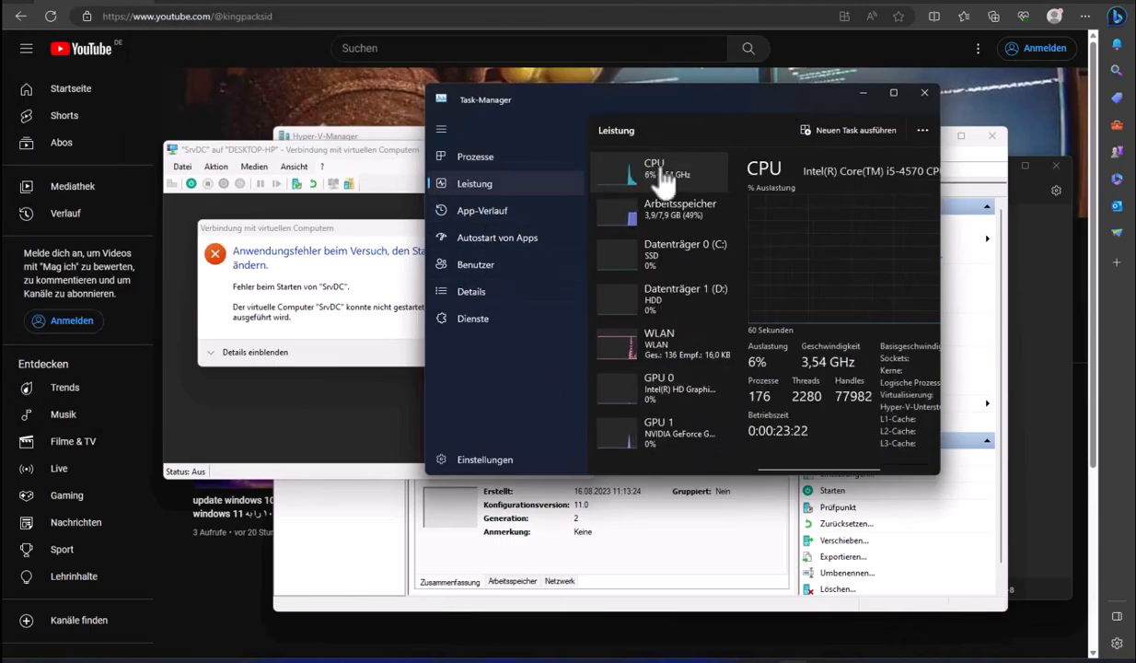
click(412, 119)
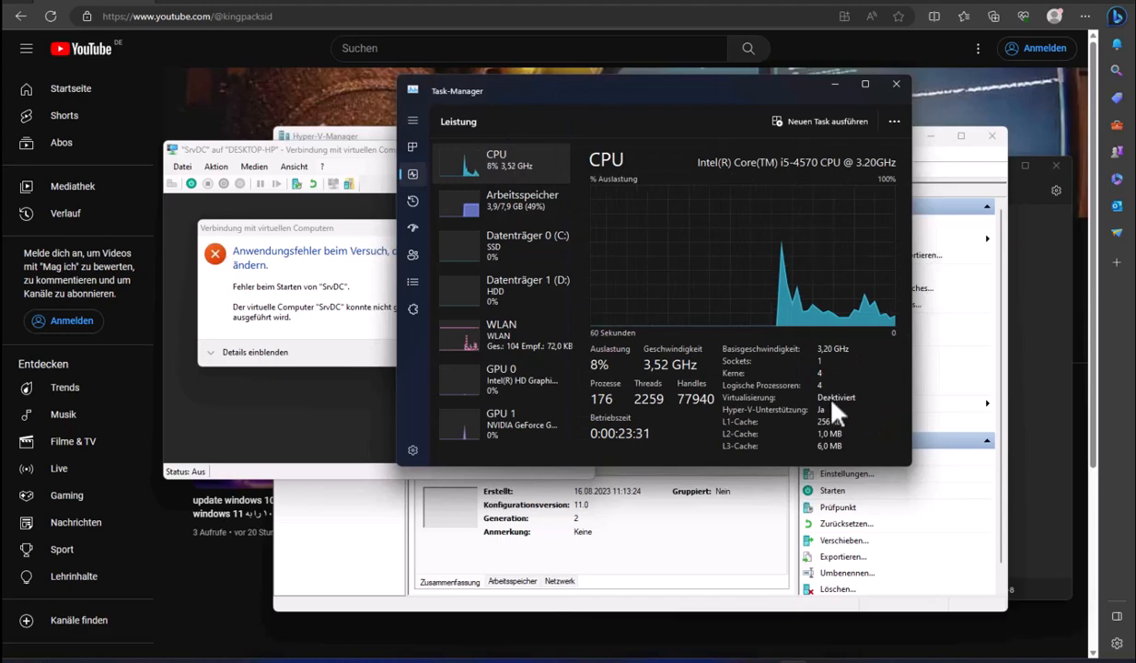
drag(661, 88, 366, 69)
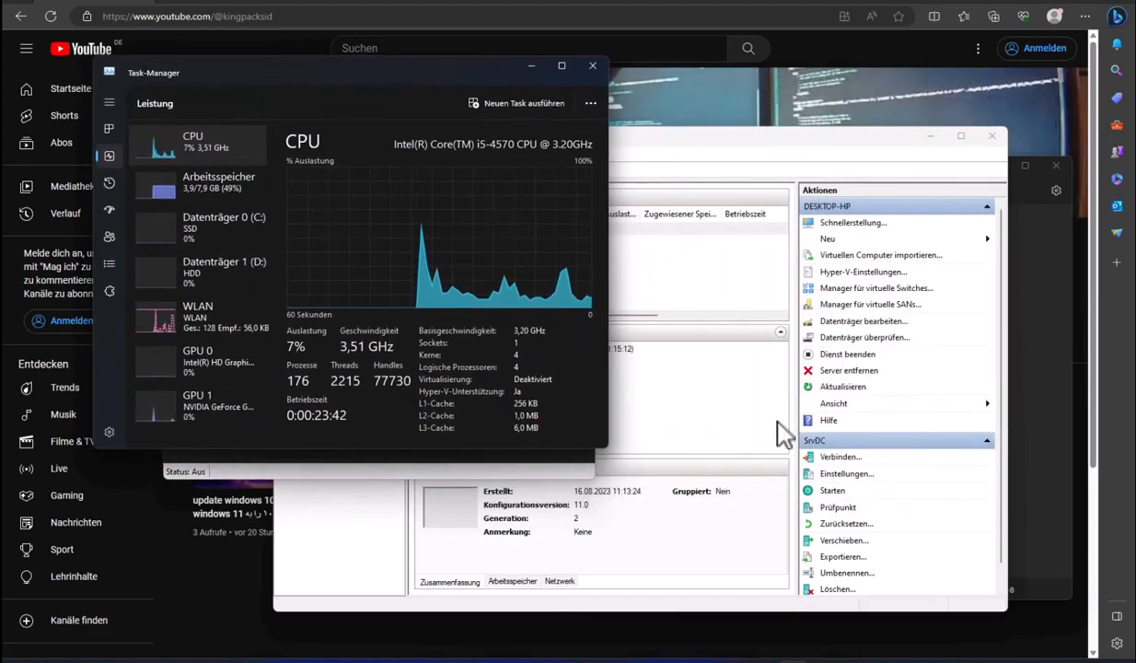
Add a paragraph to the Kingpacks note reading "Dostane aziz age ba in moshke barkhord kardid bayad to Bios Virtualisierung Aktive"
click(1038, 419)
key(Return)
text(Dostane aziz )
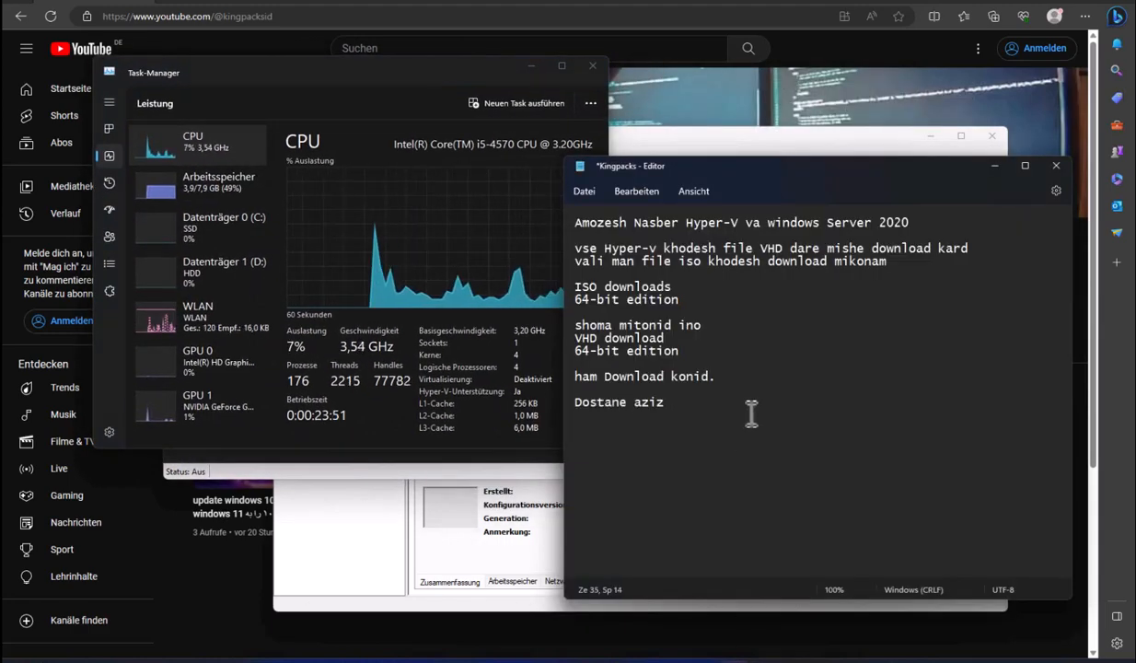
text(age ba in moshke barkhord kardid )
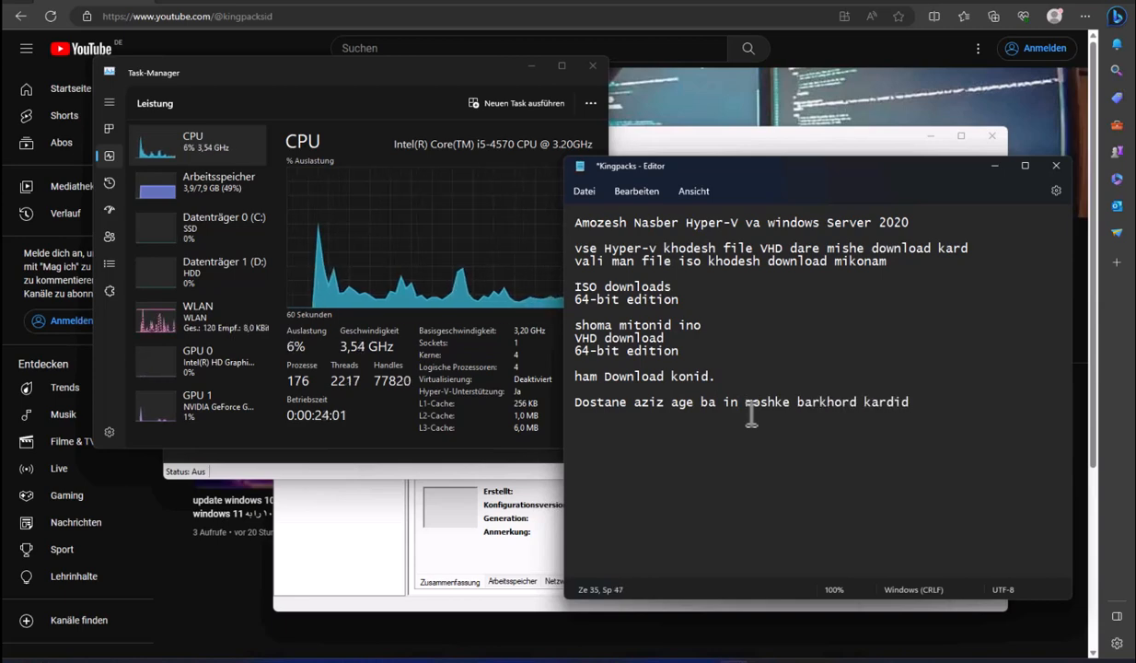
text(bayad to Bios)
key(Return)
text(V)
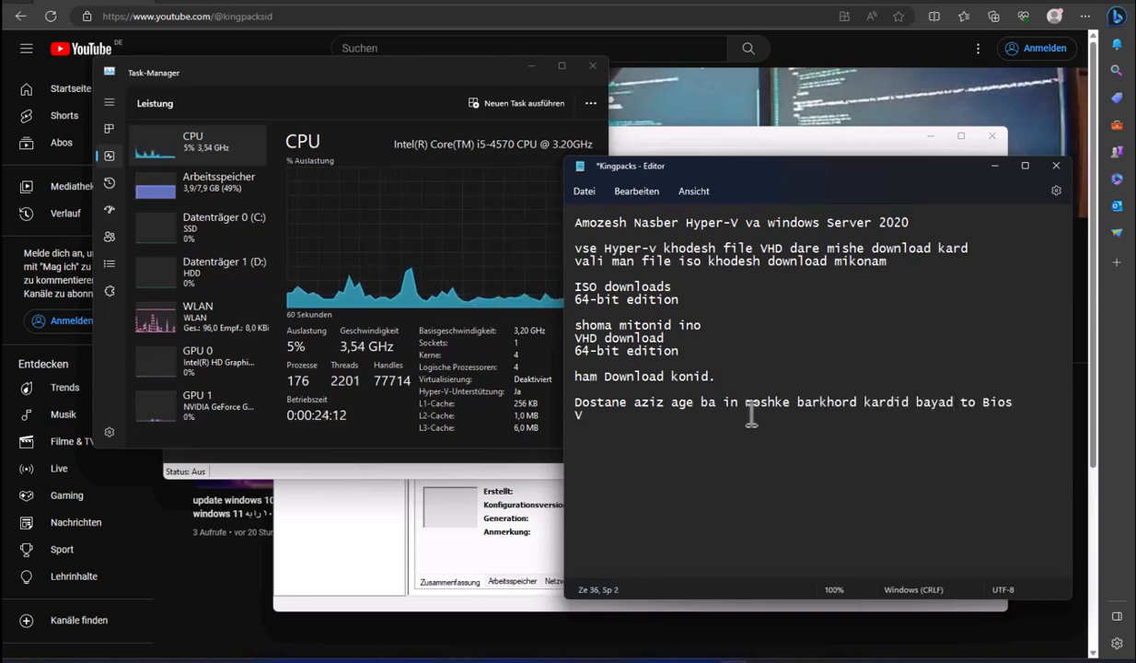
text(irtualisierung)
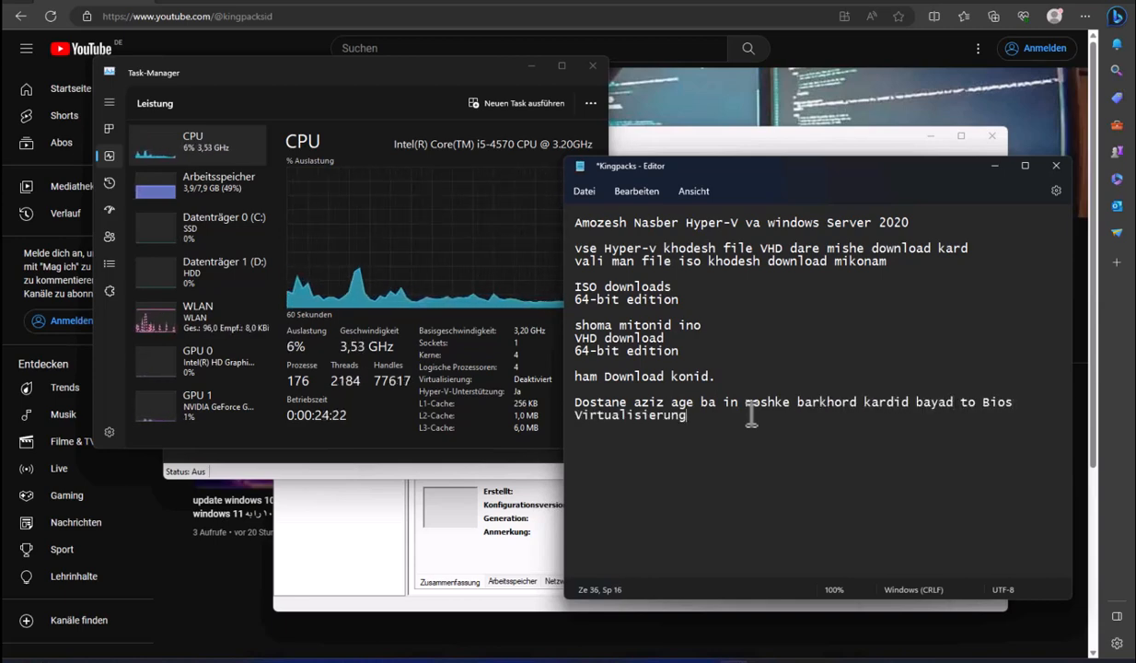
text( Active )
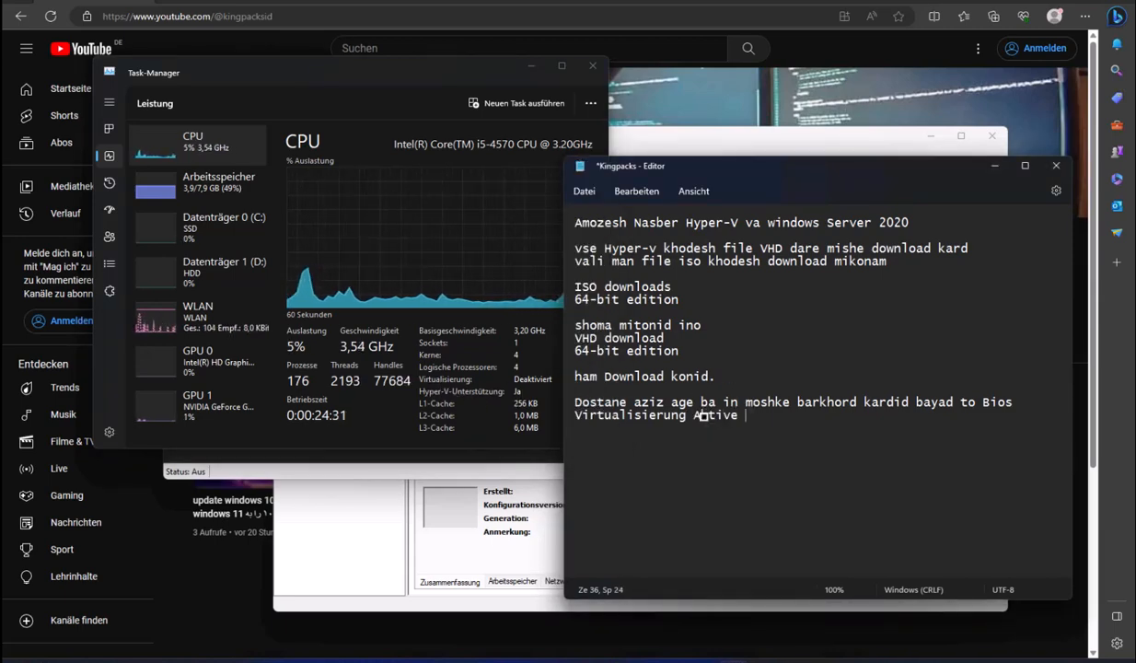
Finish the paragraph with "bashe, dar ghere in sorat namitonid az Hyper-v estfadeh konid ya Start konid.", add the line "Tanizimate ro vasaon mizaram" and save the note
text(bashe, dar ghere in sorat namitonid)
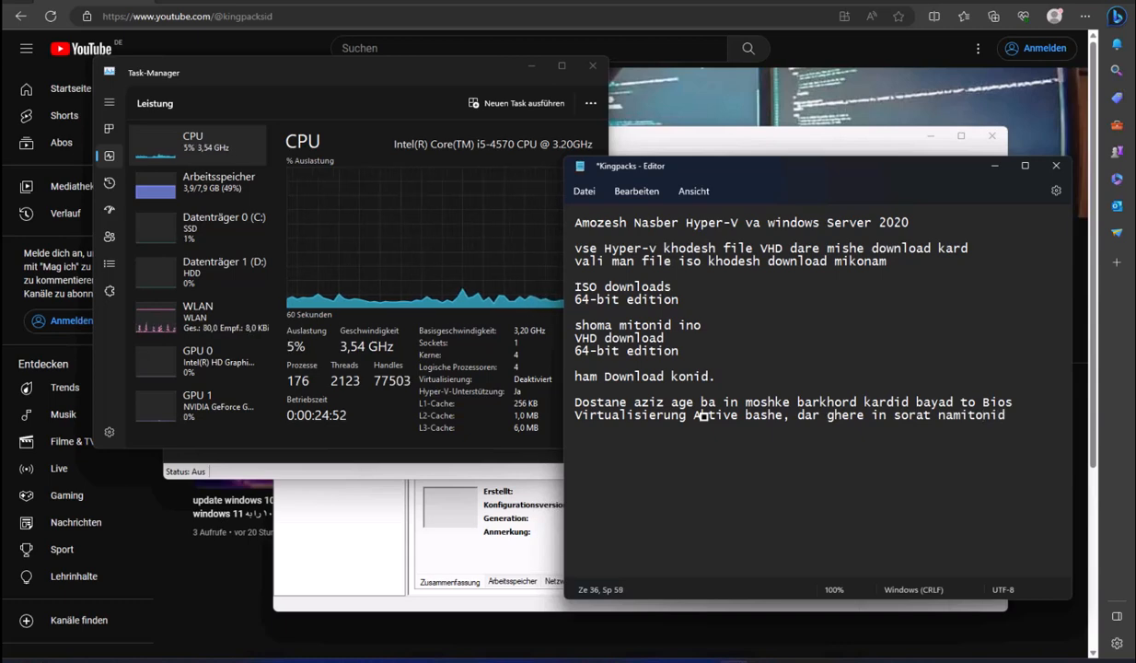
text( az Hyper-)
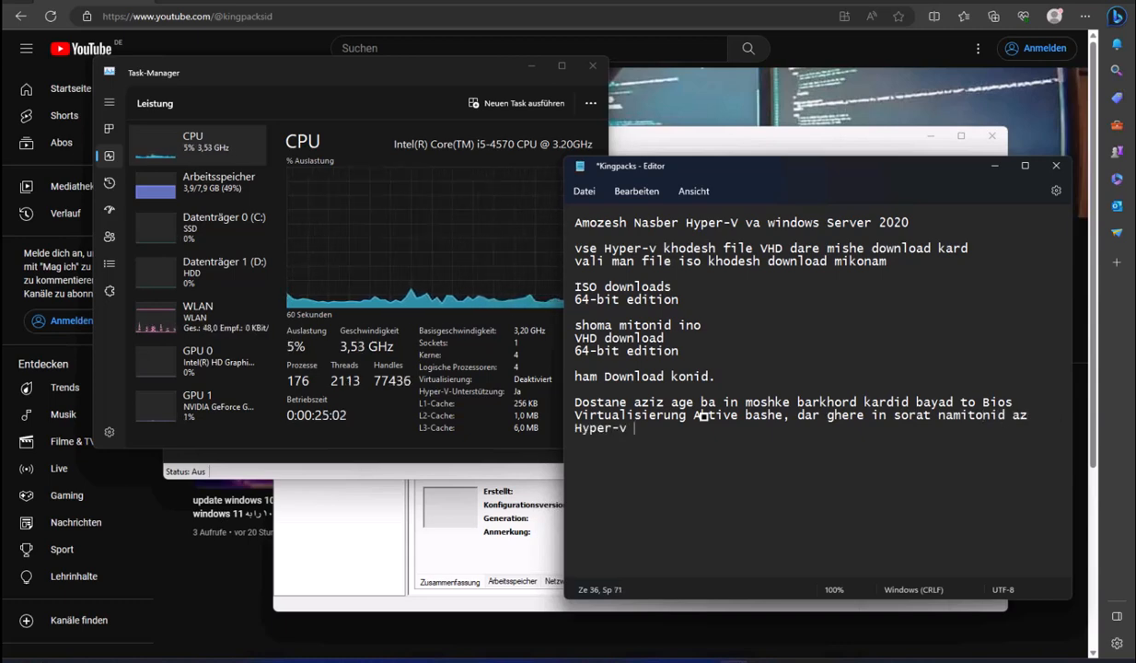
text(v estfadeh konid ya Start)
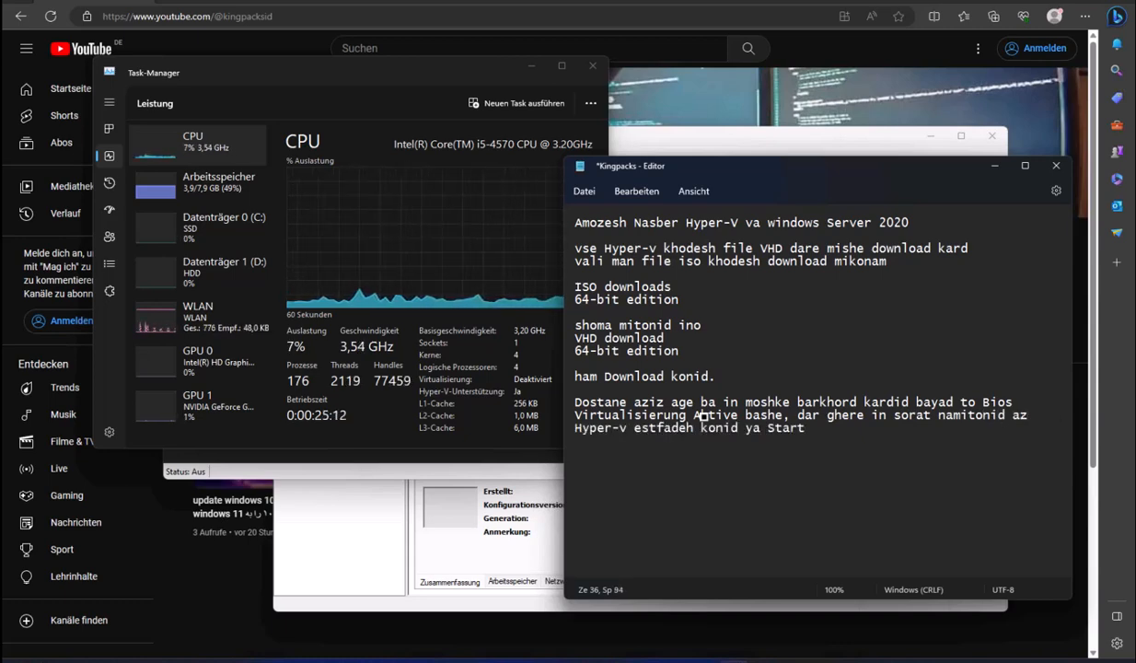
text( konid.)
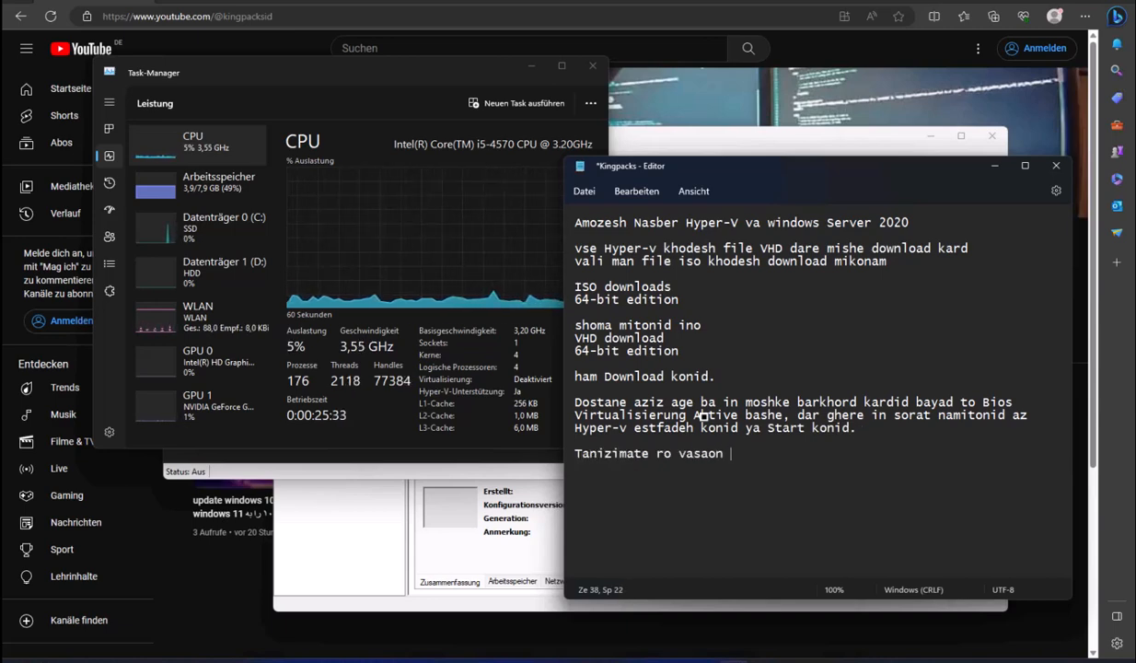
key(Return)
key(ctrl+s)
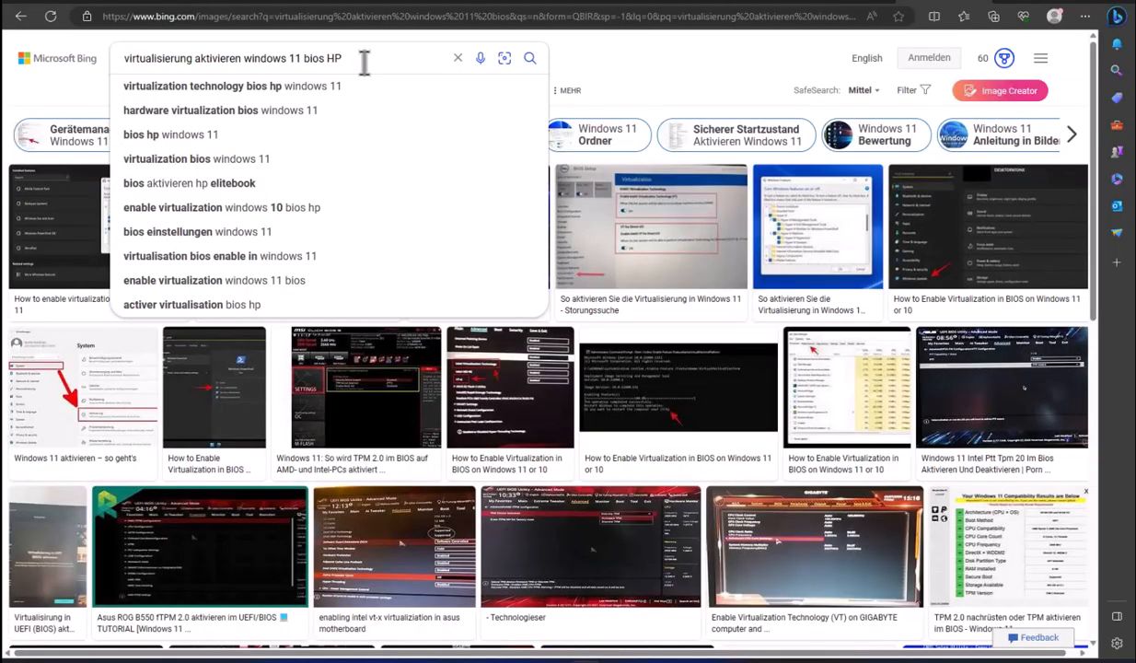
Search Bing images for "virtualisierung aktivieren windows 11 bios HP" and view the BIOS screenshots showing the virtualization setting
key(Return)
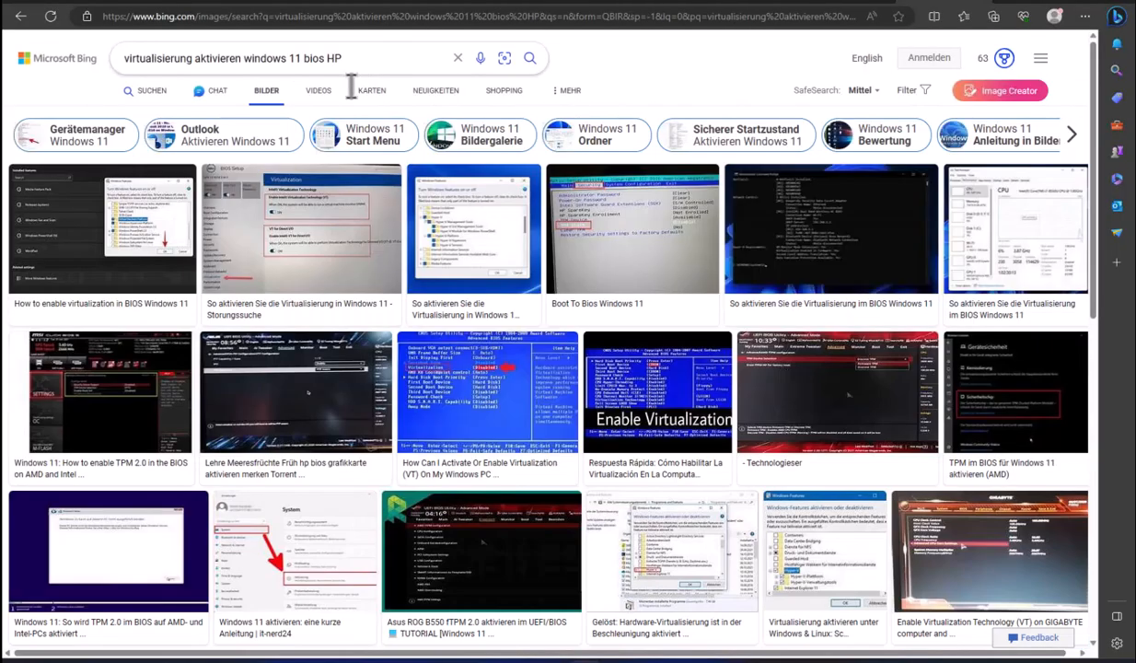
click(473, 379)
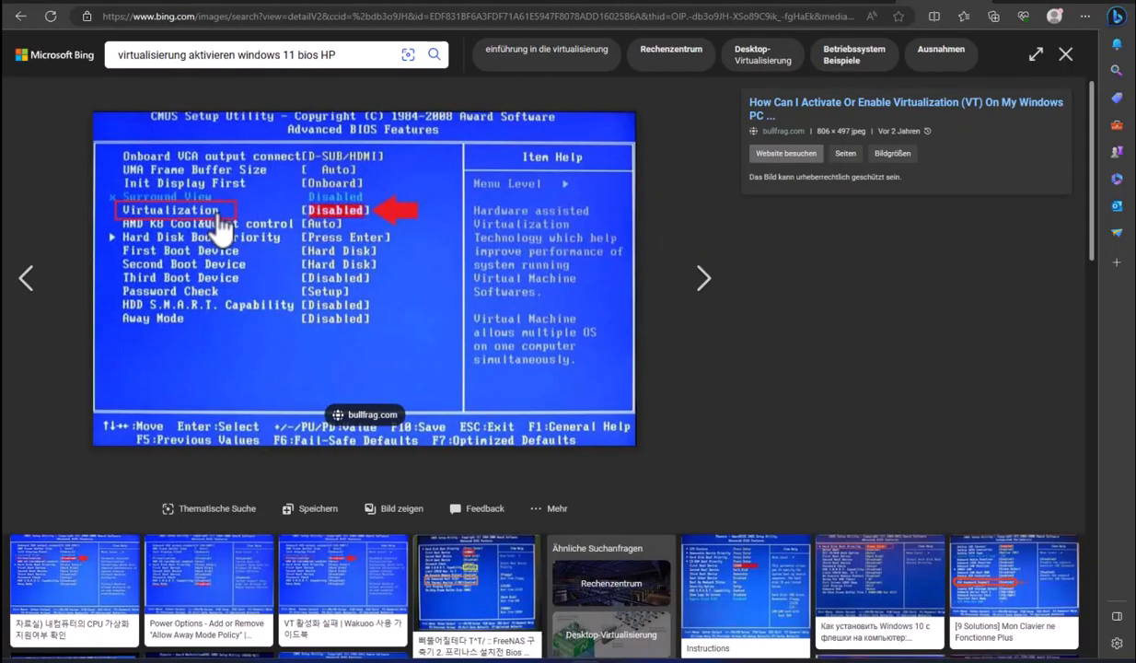
click(376, 53)
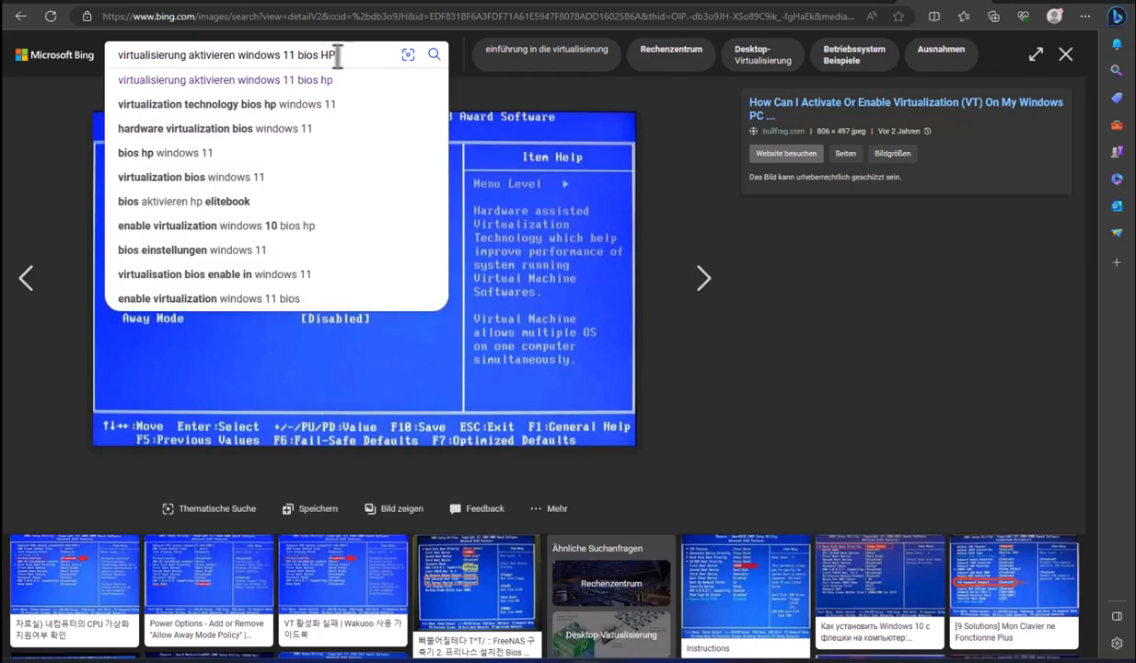
click(699, 293)
Add to the note "to google search konid faghat bayad esme Computer ro besh eyafe koid ta betonid tanzimate systemeto ro peyda konid" and "vase man HP"
key(alt+Tab)
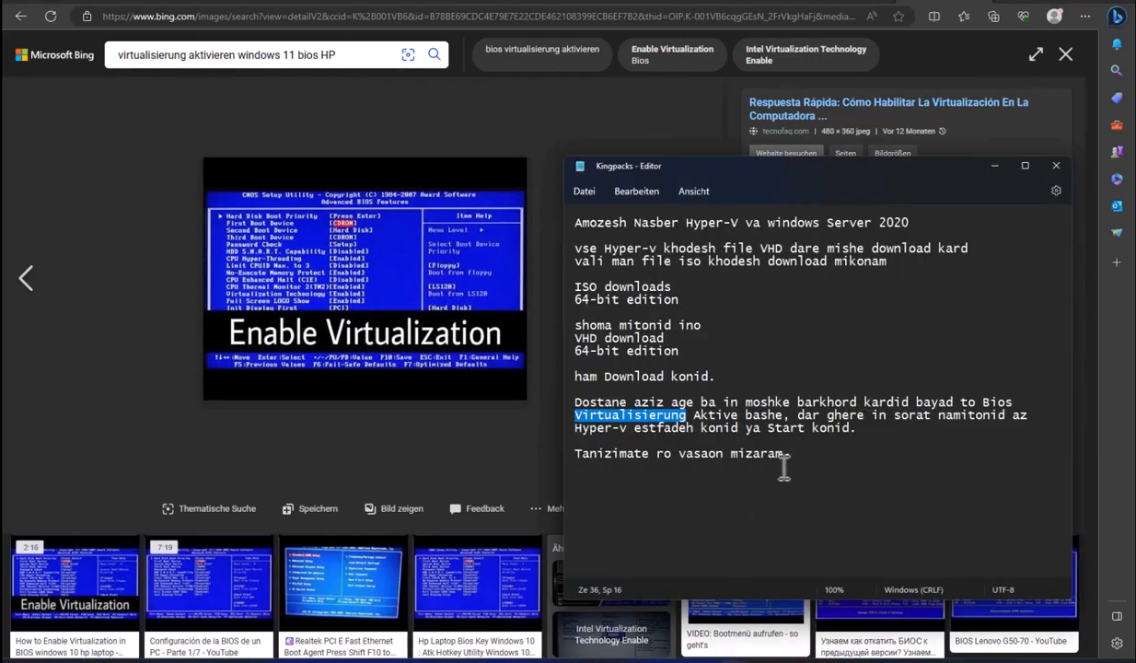
click(796, 463)
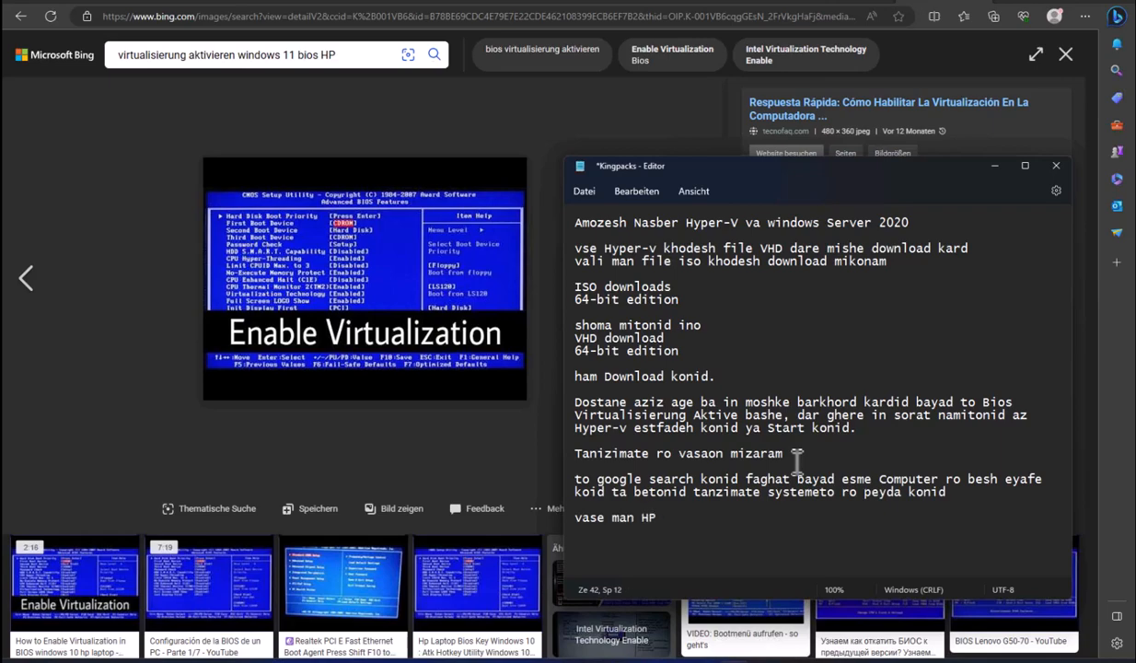
View the BIOS screenshot with the Virtualization setting, and restart the computer
click(26, 263)
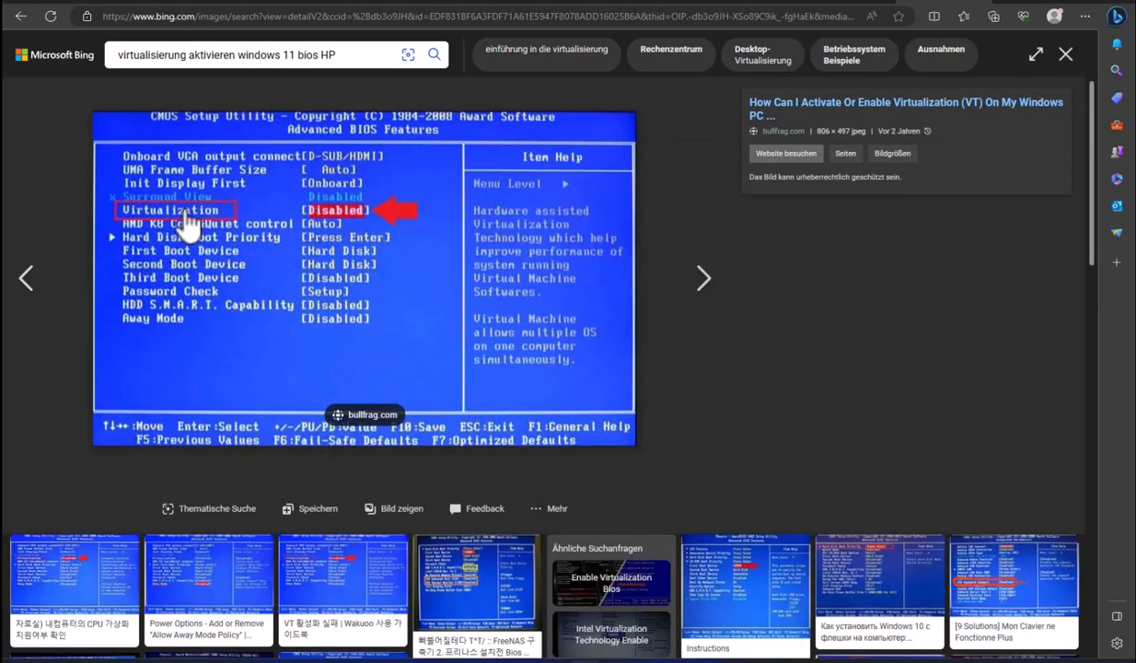
key(super)
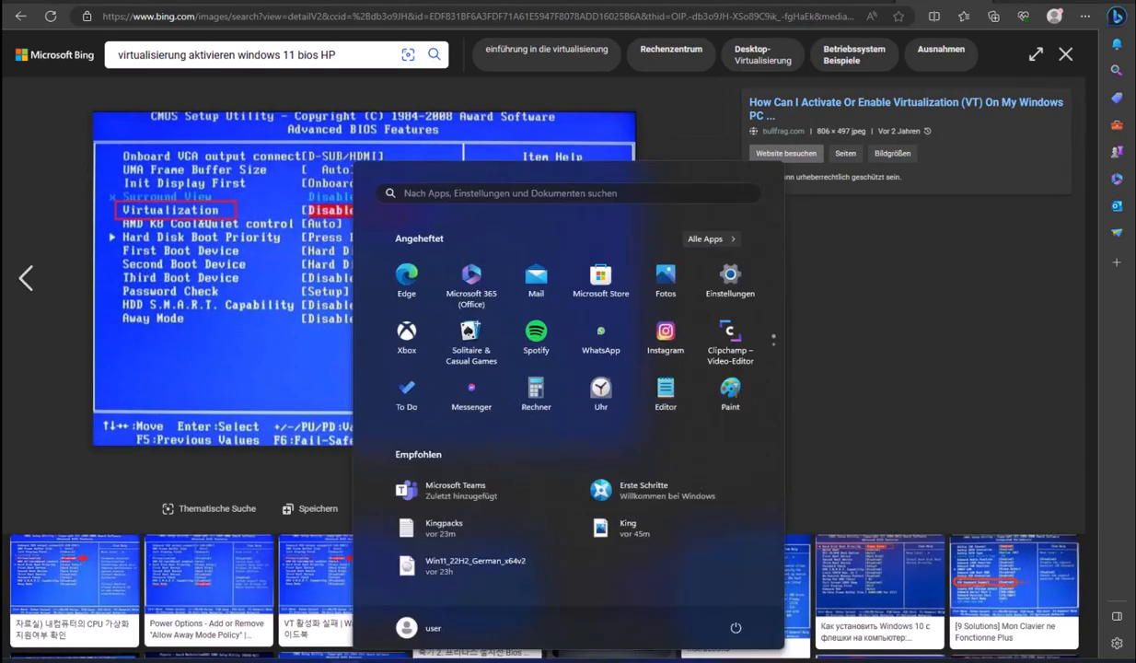
click(739, 629)
click(741, 611)
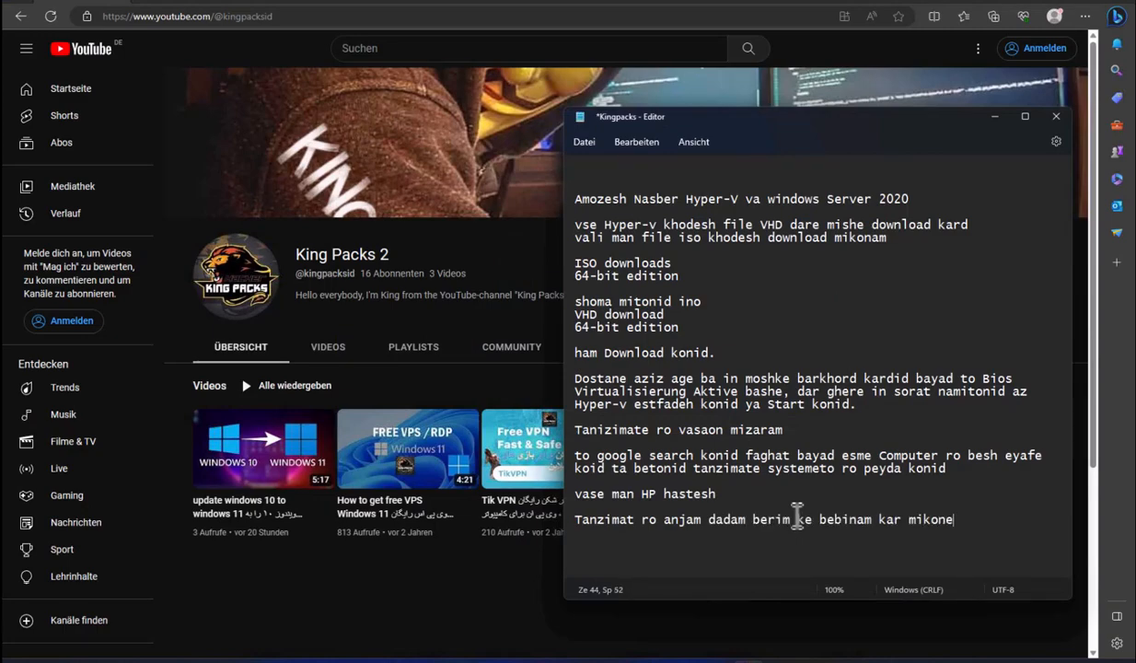
Check the performance page in Task Manager for the virtualization status and close it
right_click(841, 659)
click(866, 620)
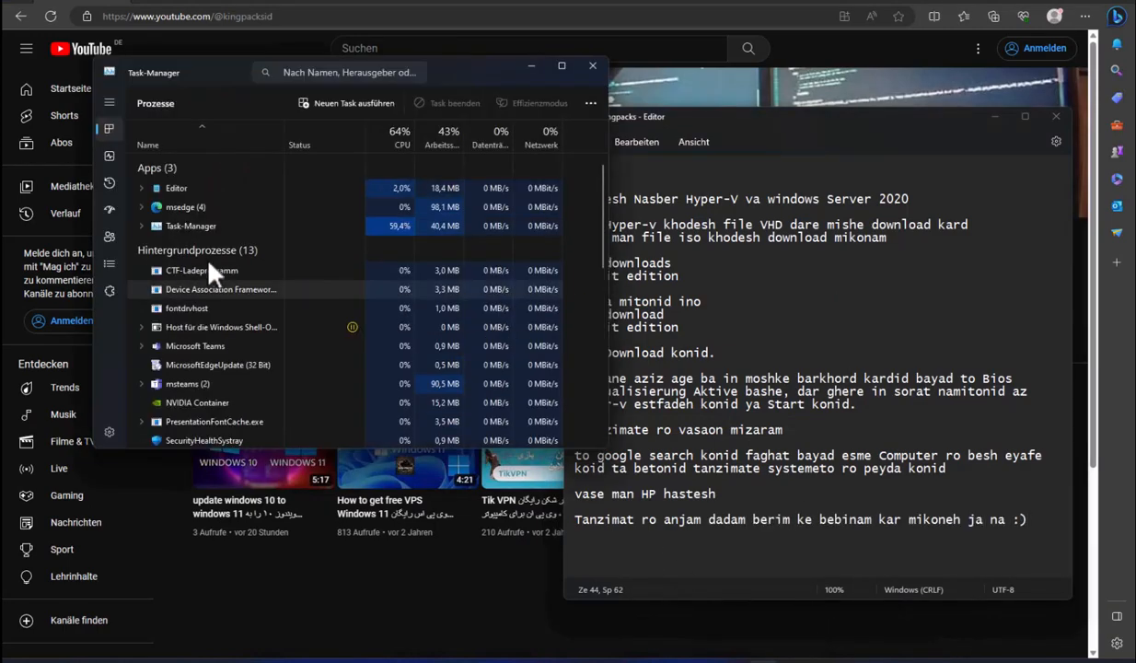
click(110, 156)
click(593, 65)
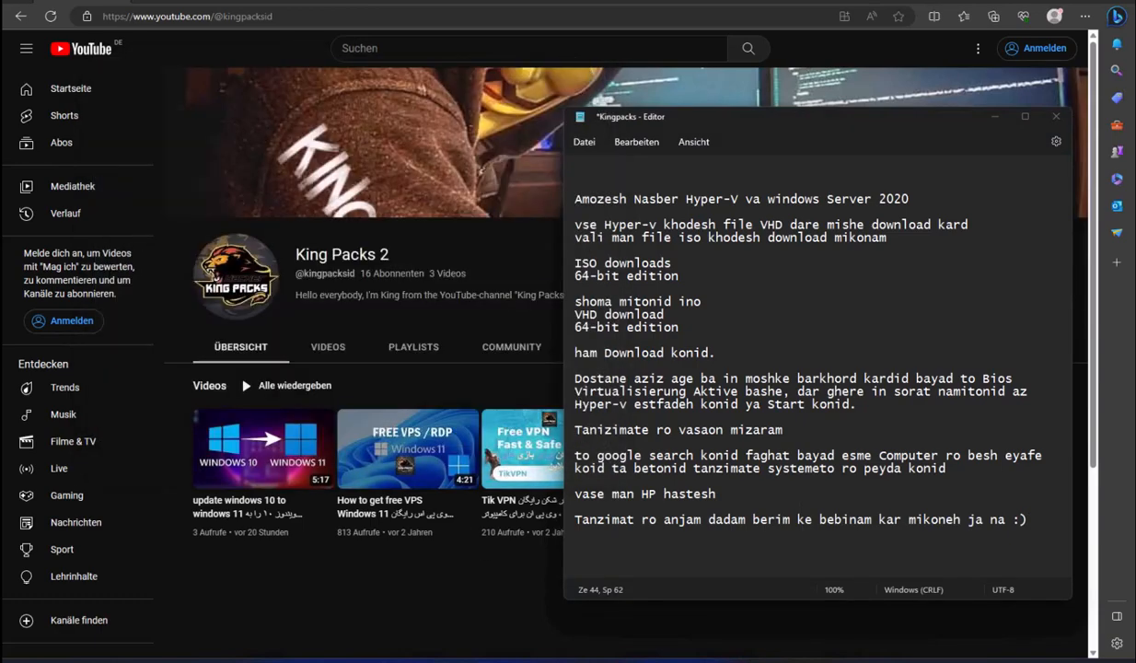
Connect to the SrvDC virtual machine from Hyper-V Manager and try to start it from its last state
key(super)
text(hyper)
key(Return)
right_click(359, 214)
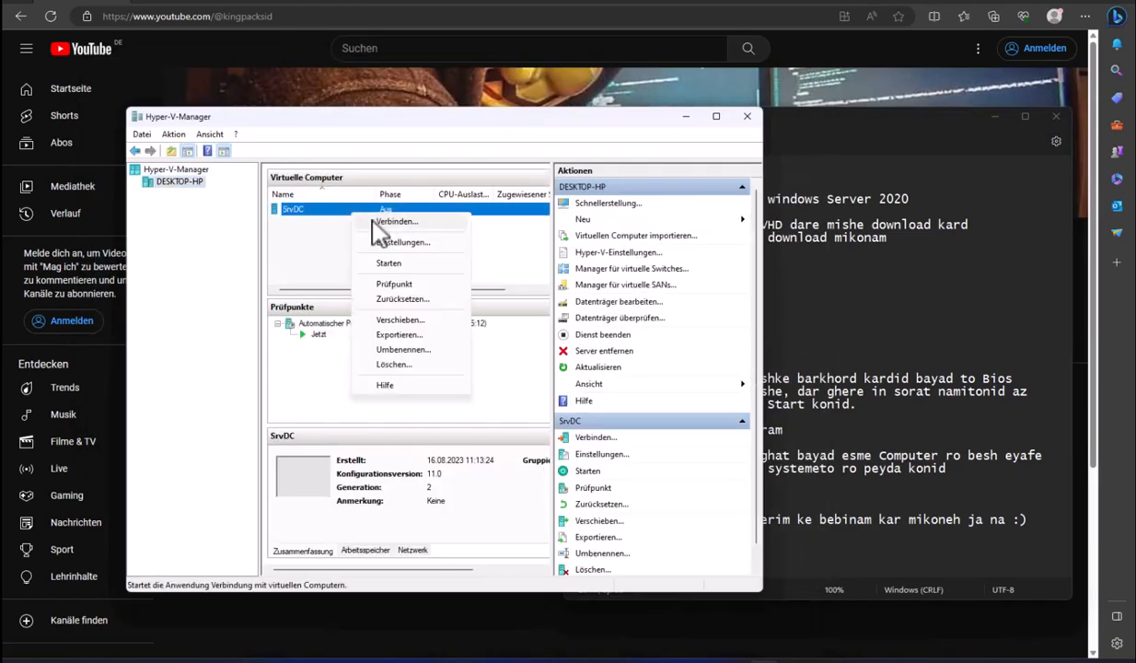
click(378, 222)
click(387, 343)
click(386, 365)
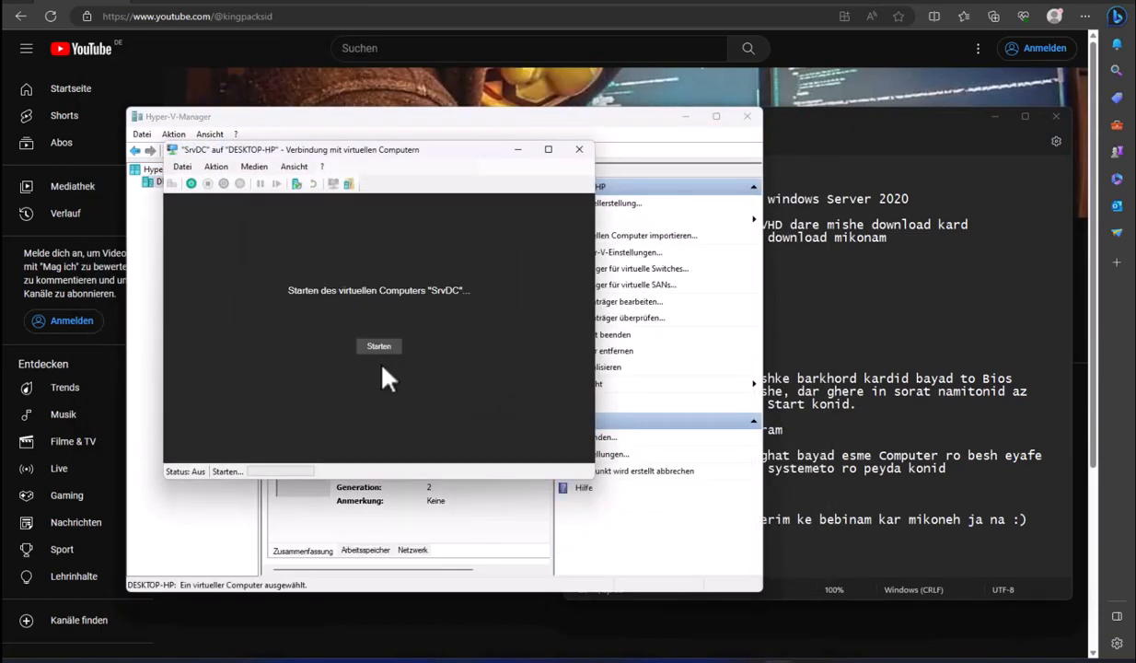
Retry starting SrvDC, once by reverting to the automatic checkpoint and once by continuing with the last state
click(374, 343)
click(304, 365)
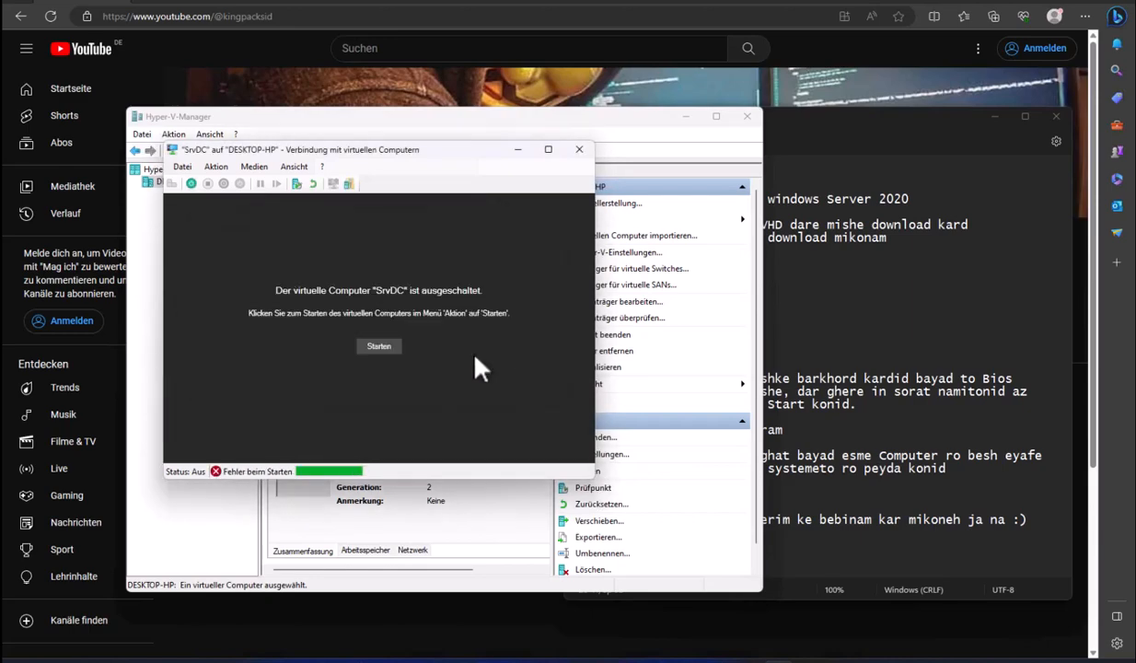
click(377, 344)
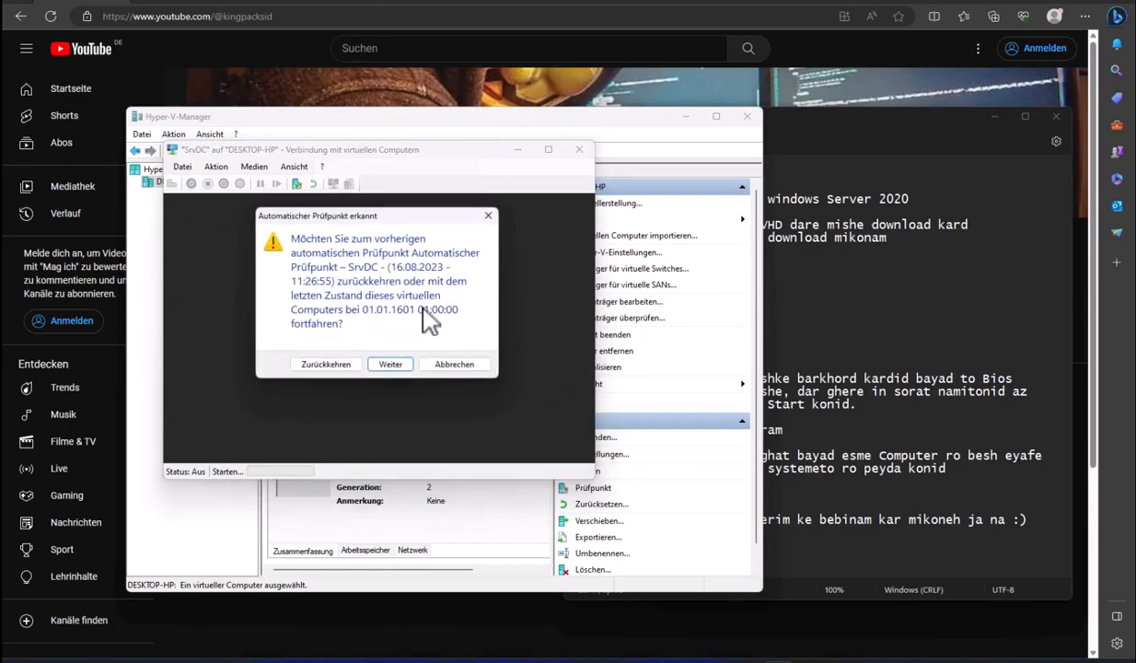
click(390, 364)
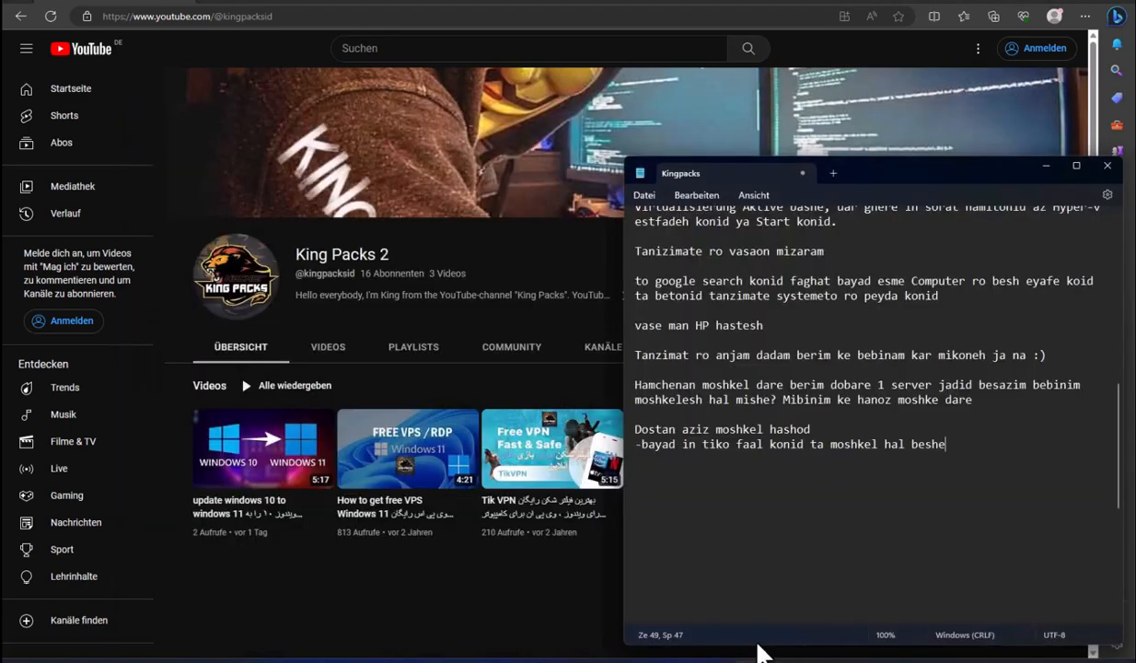
Run appwiz.cpl, bring up the Windows-Features dialog for turning features on or off, and enlarge it
drag(811, 429, 593, 420)
click(424, 657)
text(appwiz.cpl)
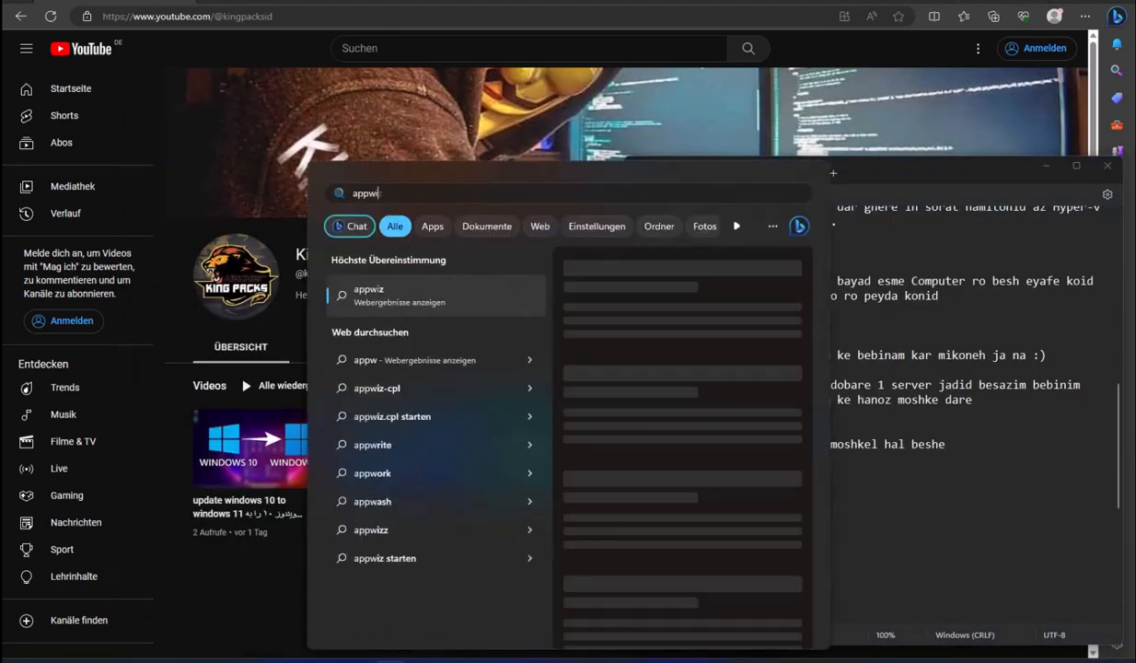
key(Return)
click(334, 223)
drag(520, 176, 543, 25)
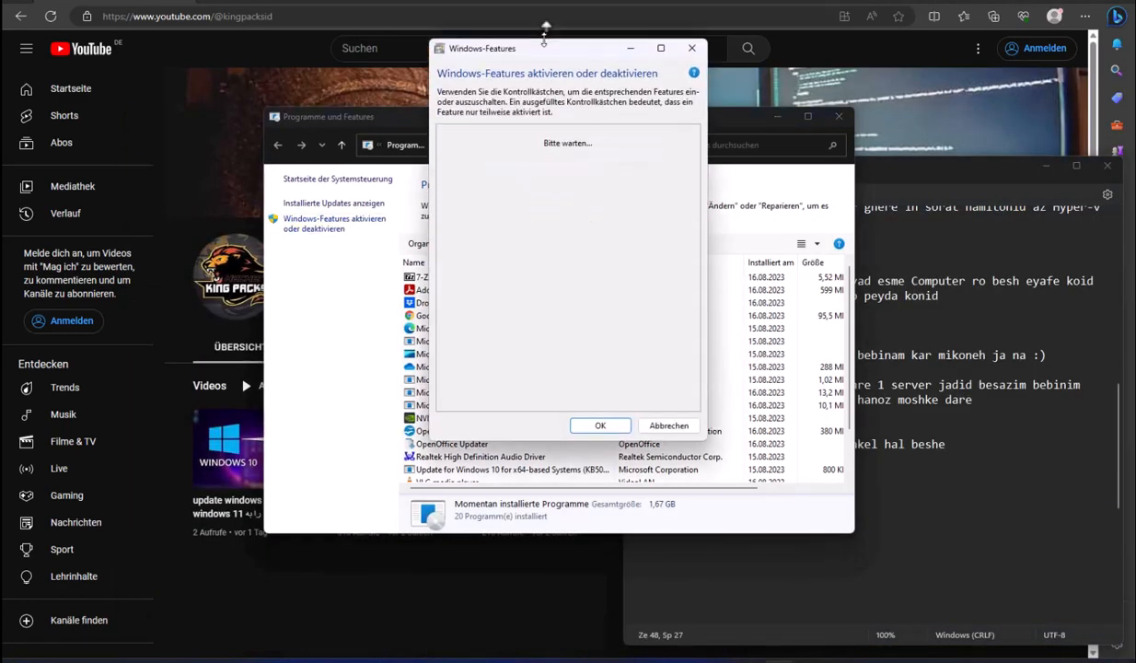
drag(429, 177, 369, 178)
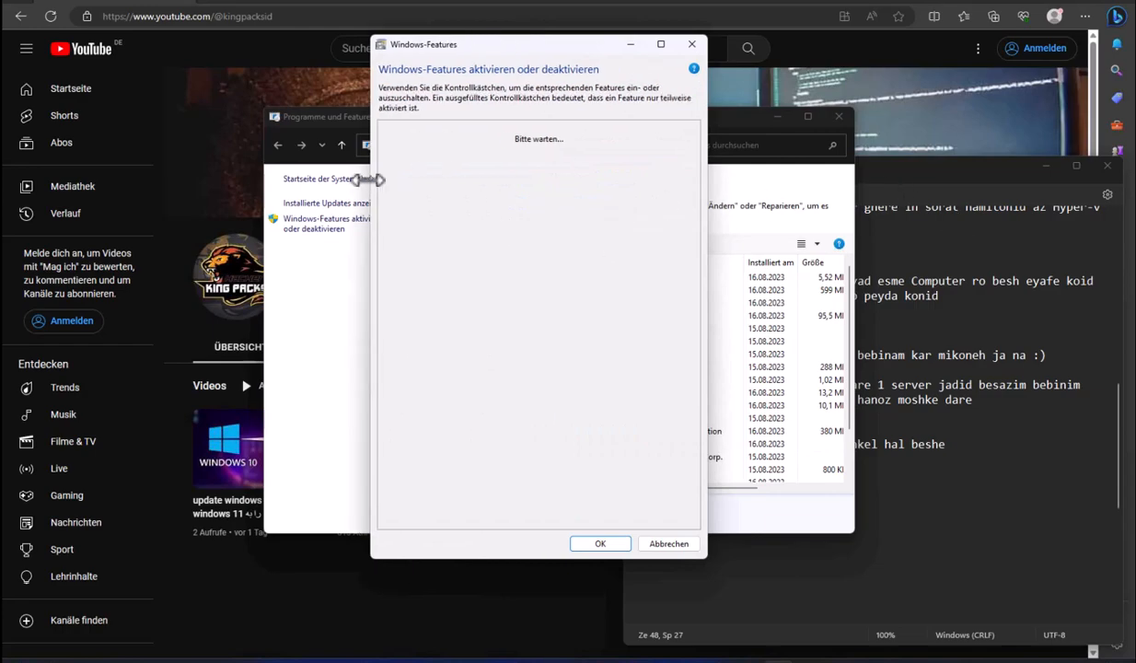
Expand Hyper-V and Hyper-V-Plattform in the feature list and highlight the Hyper-V-Hypervisor entry
scroll(386, 433, down, 1)
click(384, 223)
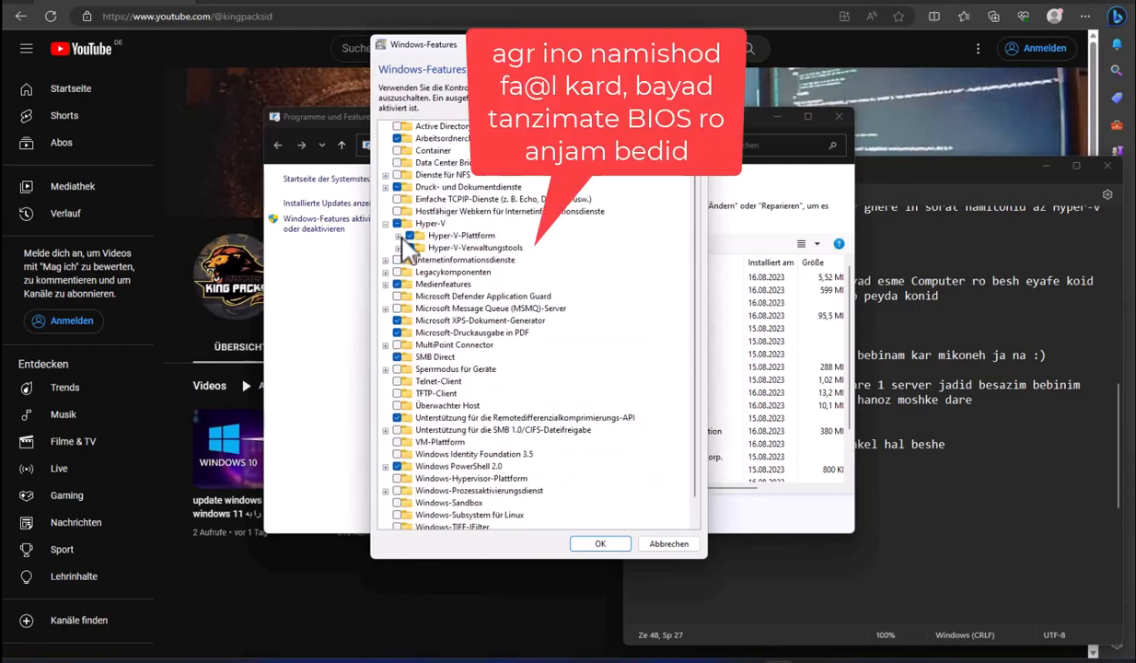
click(398, 236)
click(479, 260)
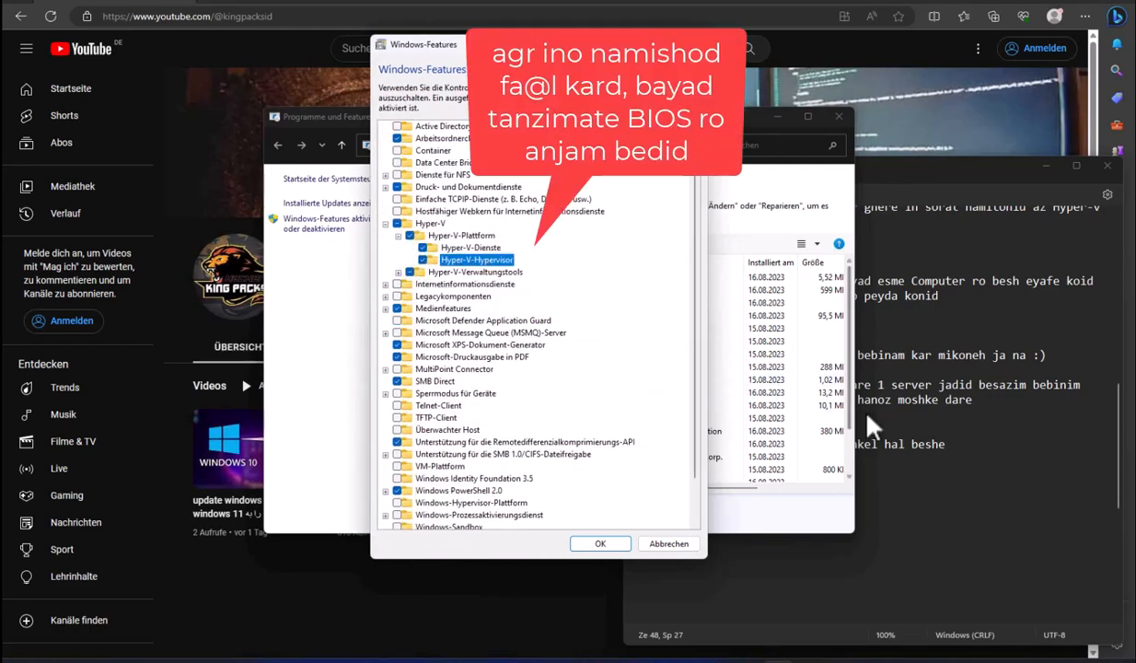
Insert "Hyper-V-Hypervisor" after "faal" in the last line of the Kingpacks note
click(898, 426)
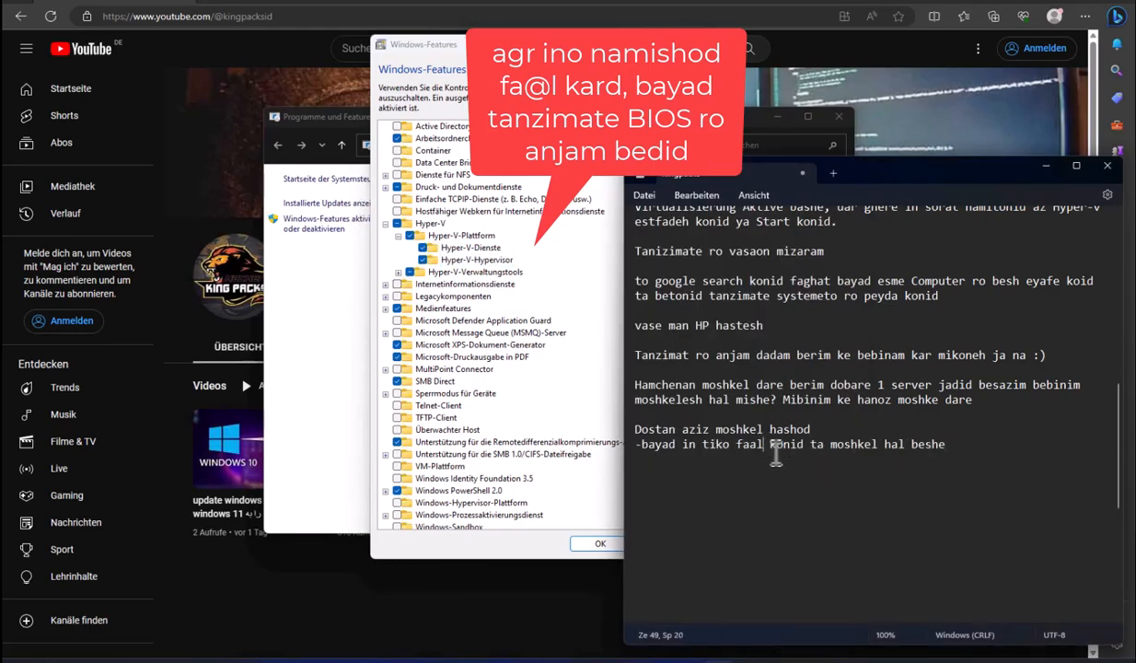
text(Hyper-V-H)
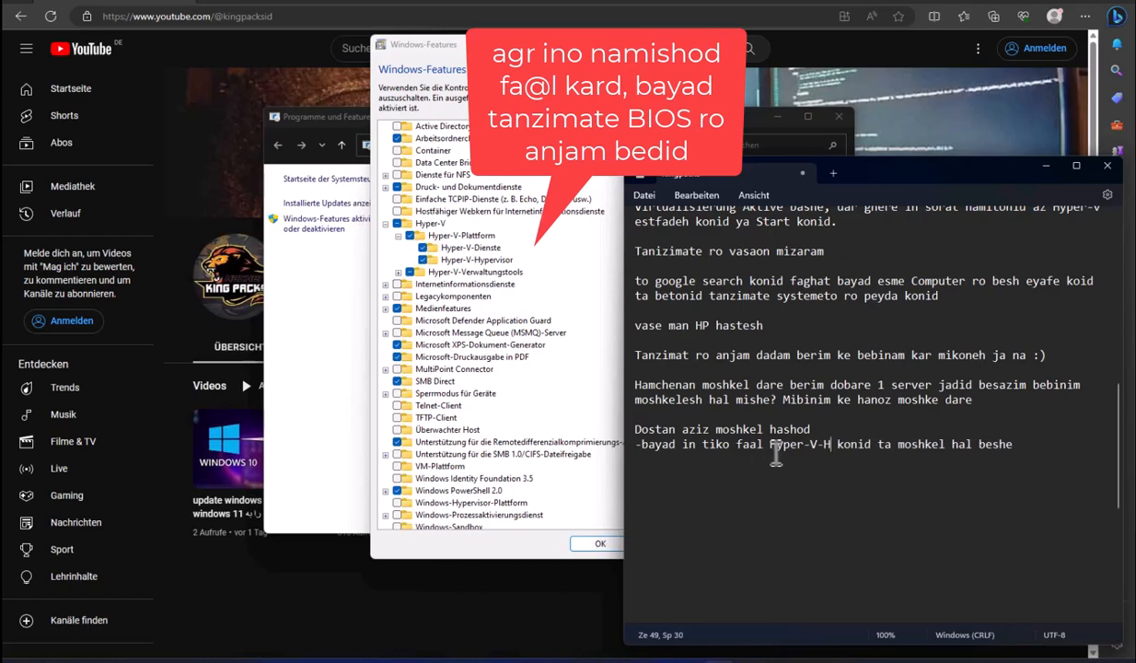
text(ypervisor)
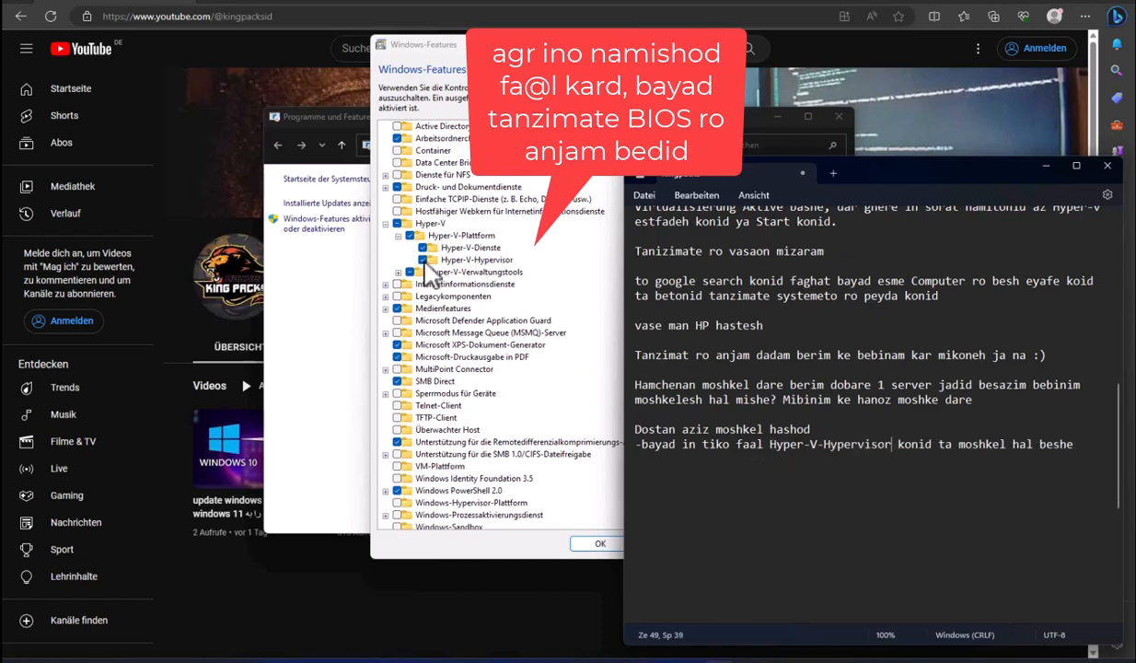
Cancel the Windows-Features dialog and close Programme und Features
click(425, 262)
click(672, 544)
click(840, 117)
Open Hyper-V Manager and begin creating a new virtual machine named SRVDC
key(super)
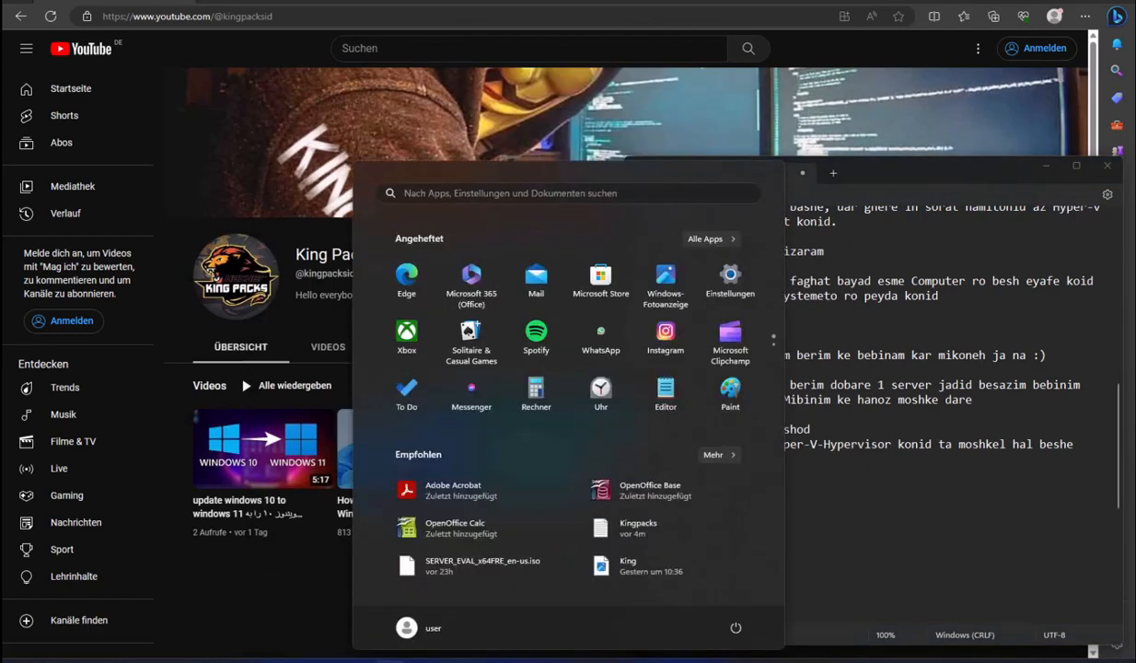
text(hyper)
key(Return)
click(320, 195)
click(542, 166)
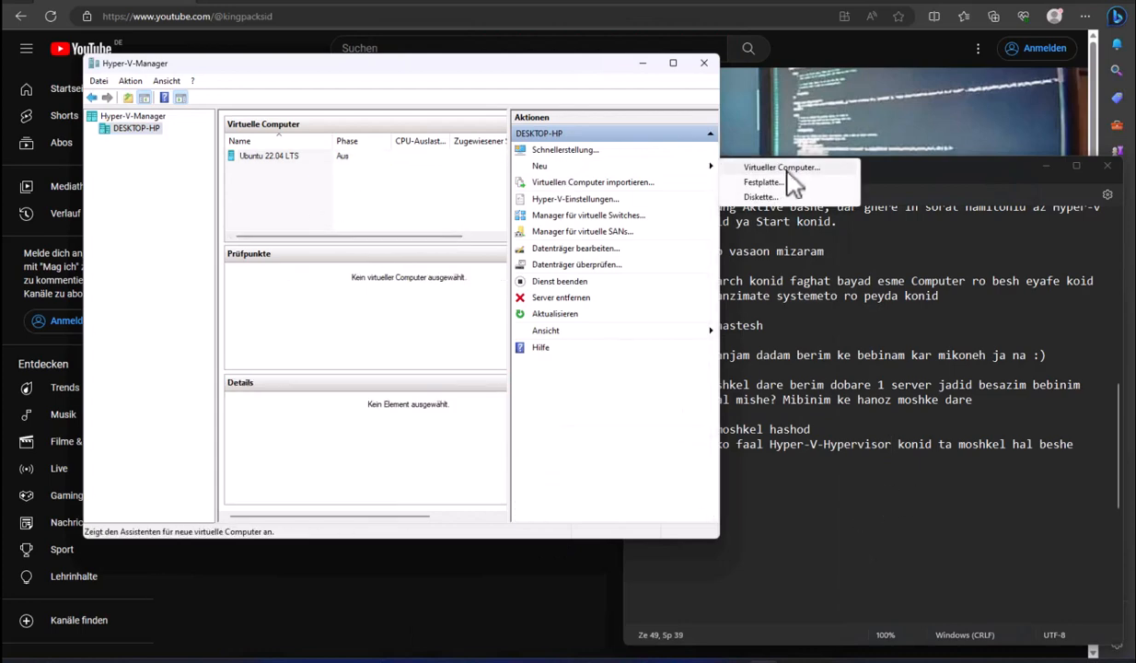
click(784, 168)
click(652, 480)
text(SRVDC)
key(ctrl+a)
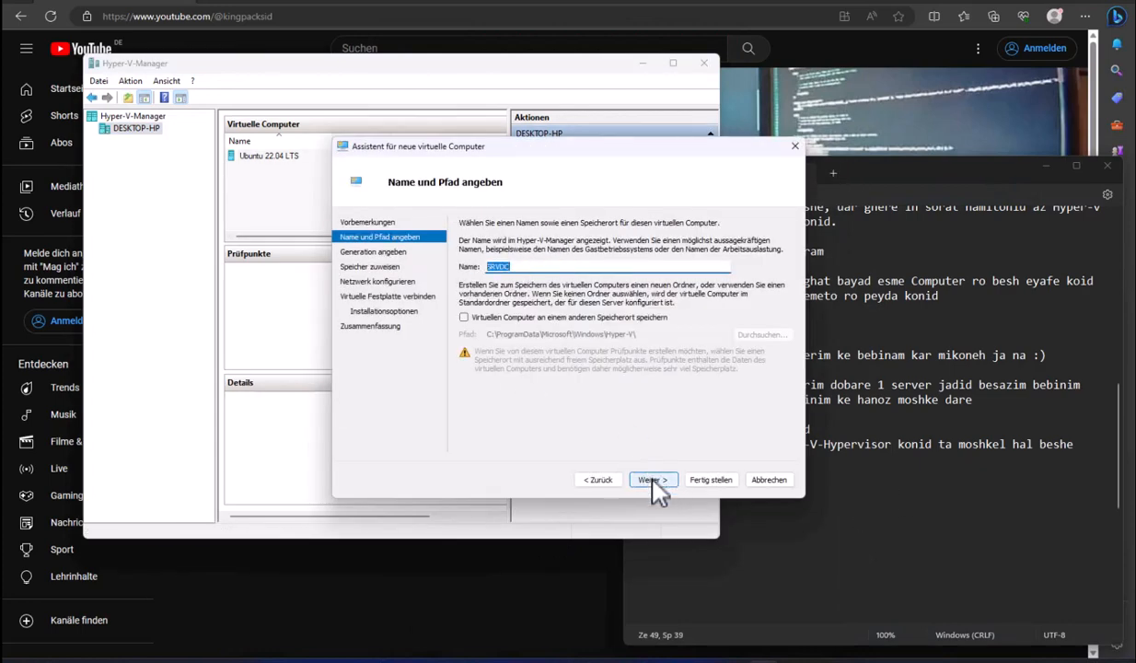
Complete the generation, memory, network and hard disk pages with 4096 MB memory, no network connection and the new disk SRVDC.vhdx
click(652, 479)
click(655, 481)
click(655, 481)
click(655, 481)
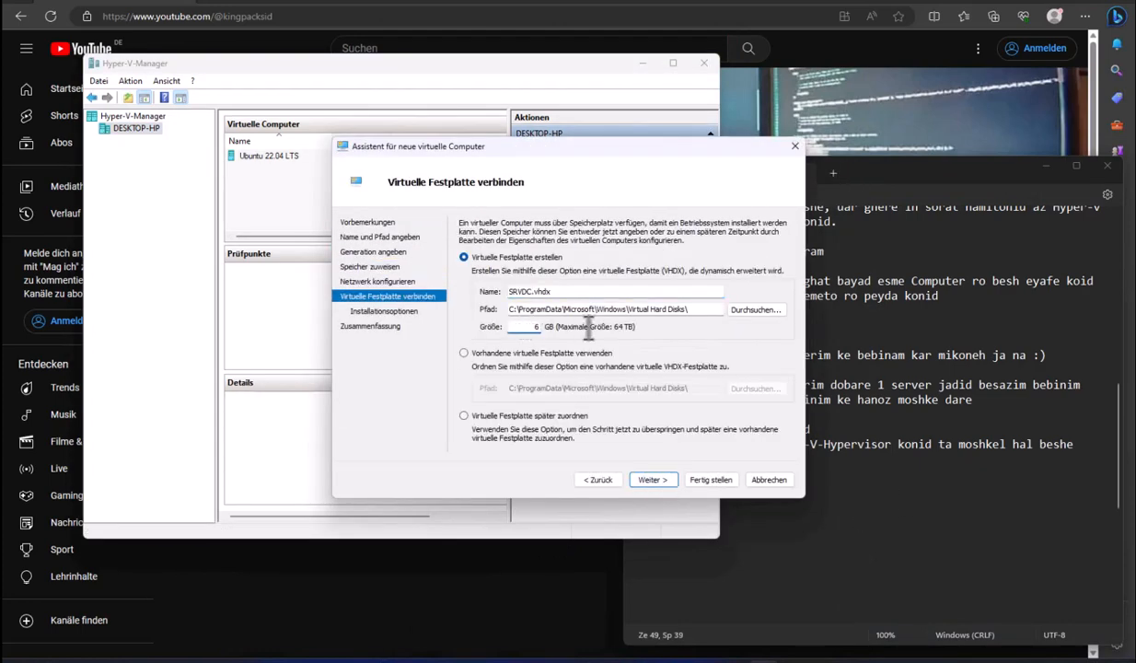
click(652, 479)
Choose the bootable image SERVER_EVAL_x64FRE_en-us.iso as the installation source and finish creating the virtual machine
click(463, 266)
click(708, 294)
double_click(611, 284)
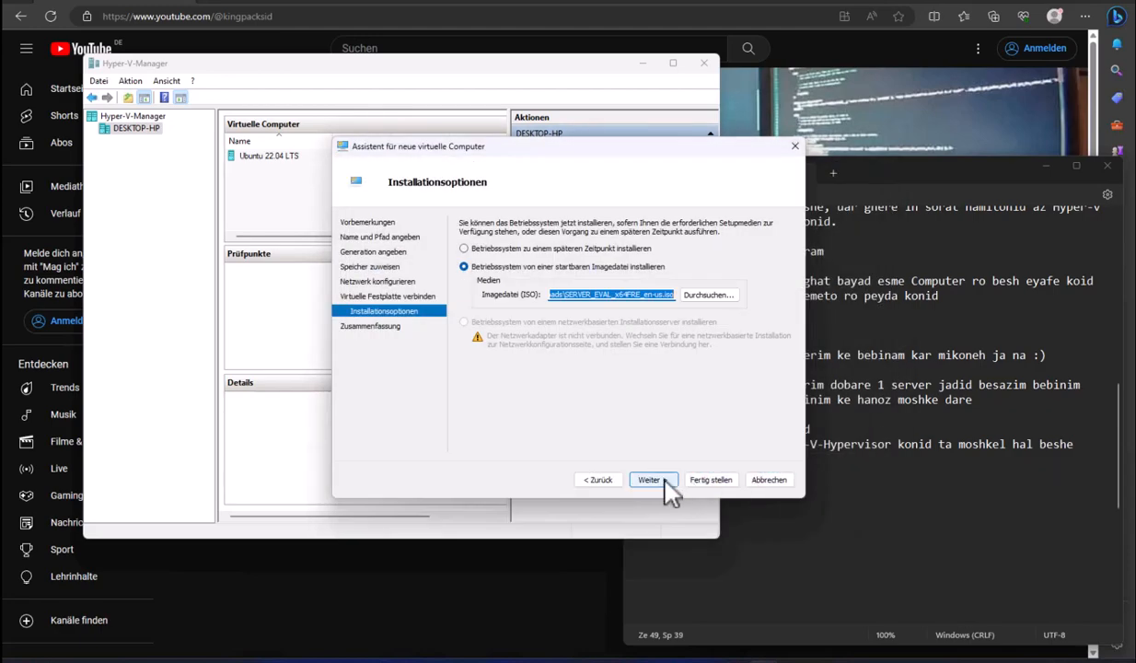
click(664, 481)
click(712, 481)
Connect to SRVDC and disable checkpoints (Prüfpunkte) in its settings
double_click(390, 156)
drag(746, 62, 371, 119)
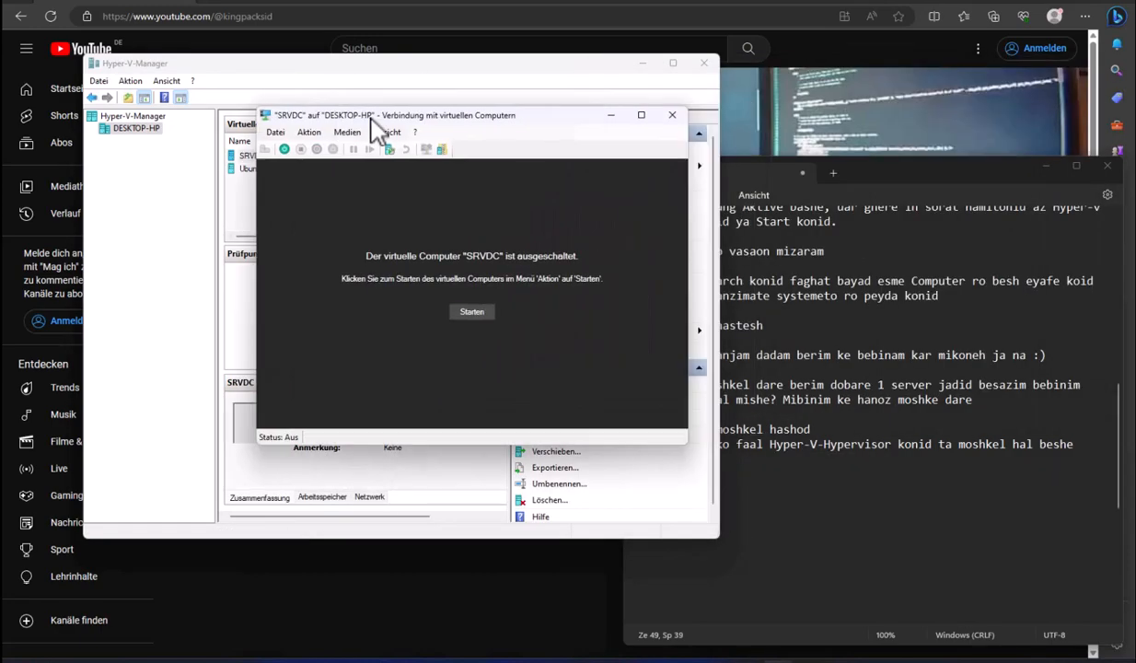
click(442, 149)
click(391, 391)
click(529, 187)
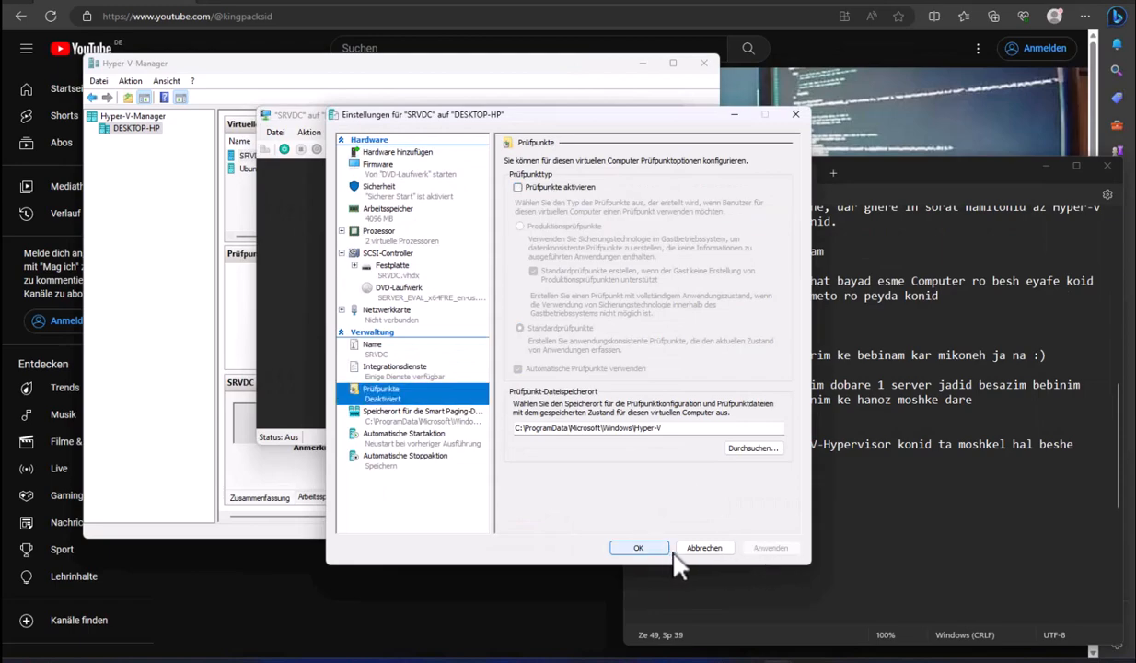
Set SRVDC's automatic start action to always start the virtual machine automatically
click(409, 413)
click(396, 432)
click(509, 184)
click(529, 212)
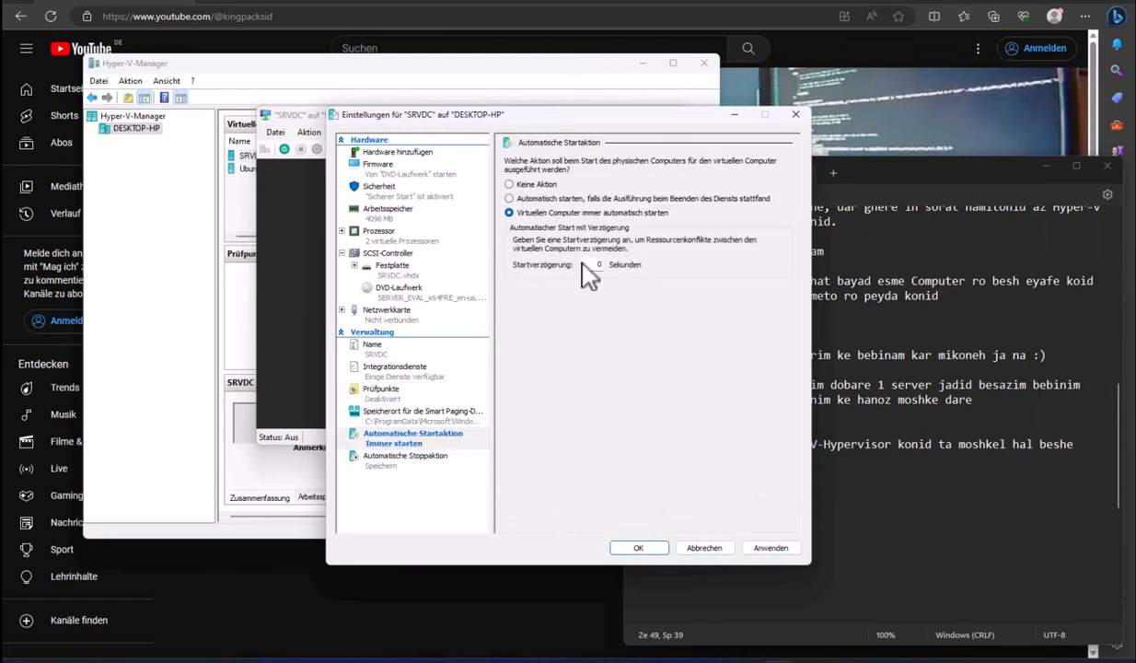
Set SRVDC's automatic stop action to shut down (Herunterfahren), review the checkpoint and processor pages, and save the settings
click(419, 456)
click(529, 235)
click(380, 389)
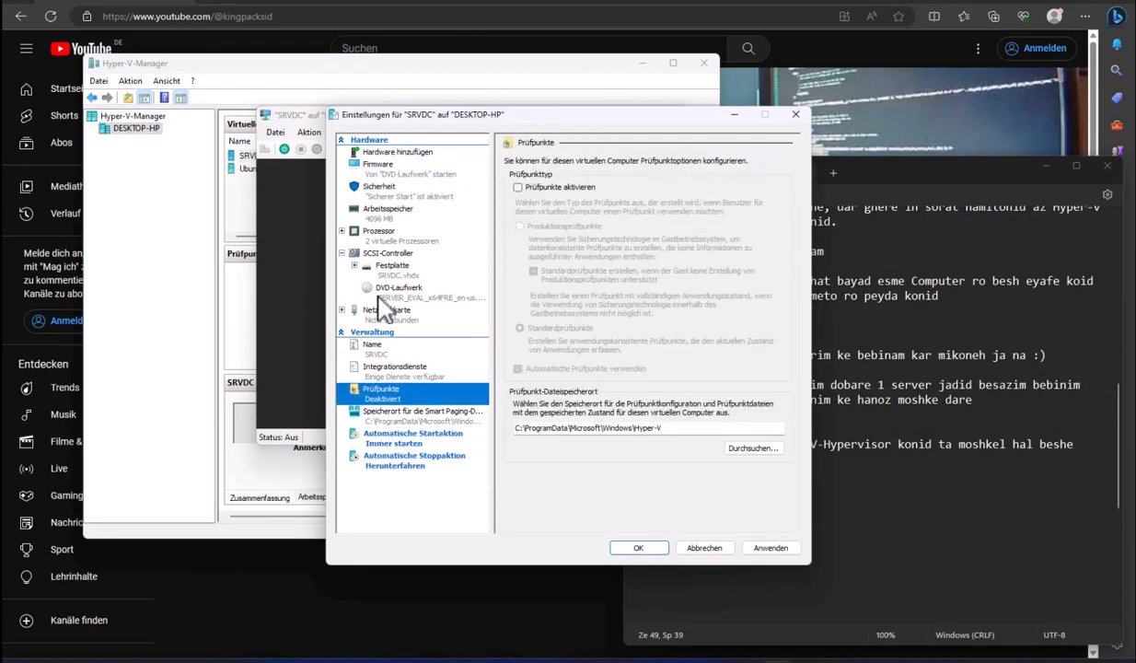
click(387, 237)
click(644, 548)
Start the SRVDC virtual machine and restart it to retry booting from the installation image
click(524, 292)
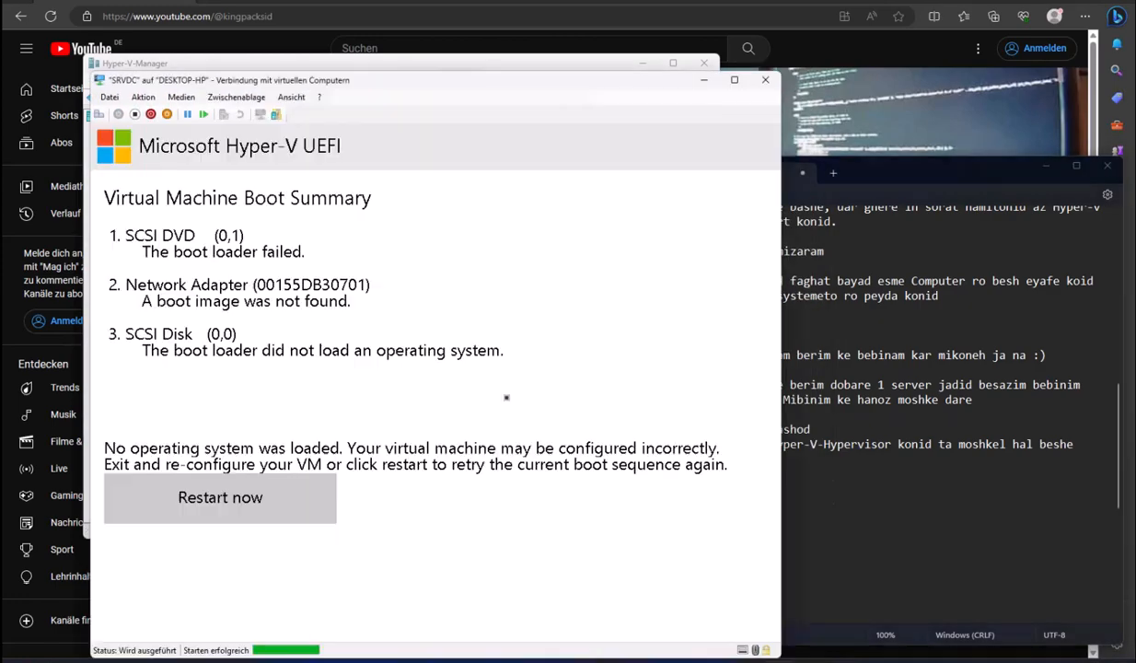
click(142, 97)
click(166, 203)
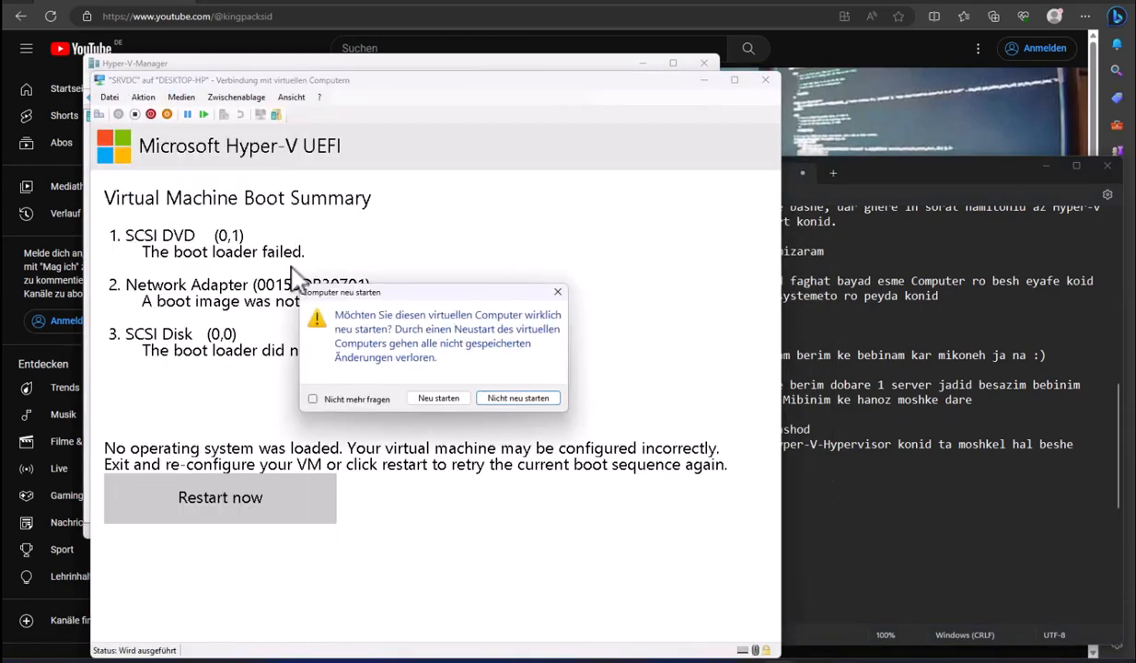
click(437, 395)
Add the line "- Mibinid moshkel bar traf shode" to the Kingpacks note
click(639, 484)
text(- Mibinid)
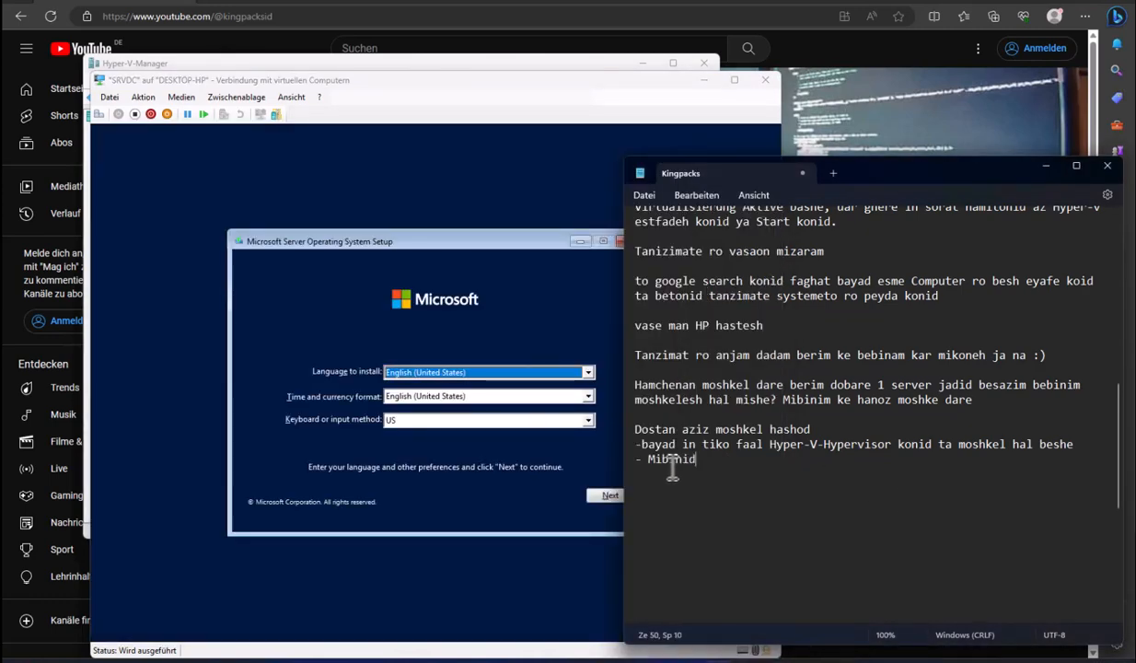
Accept English (United States) with the US keyboard in the server setup and begin the installation
click(427, 422)
key(Return)
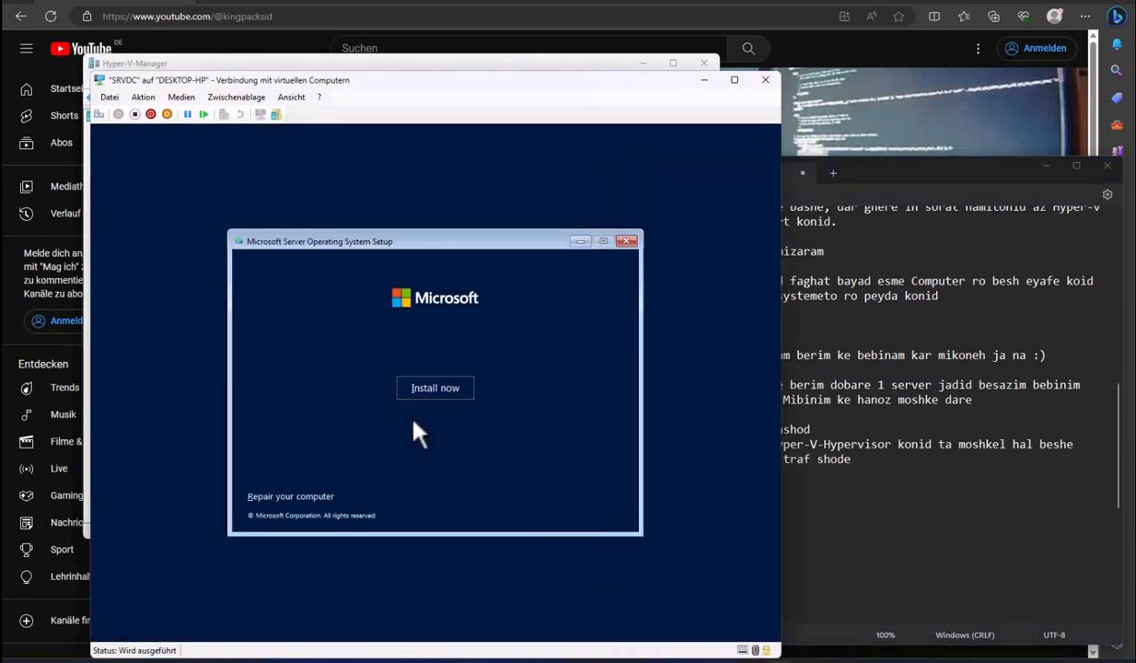
click(433, 387)
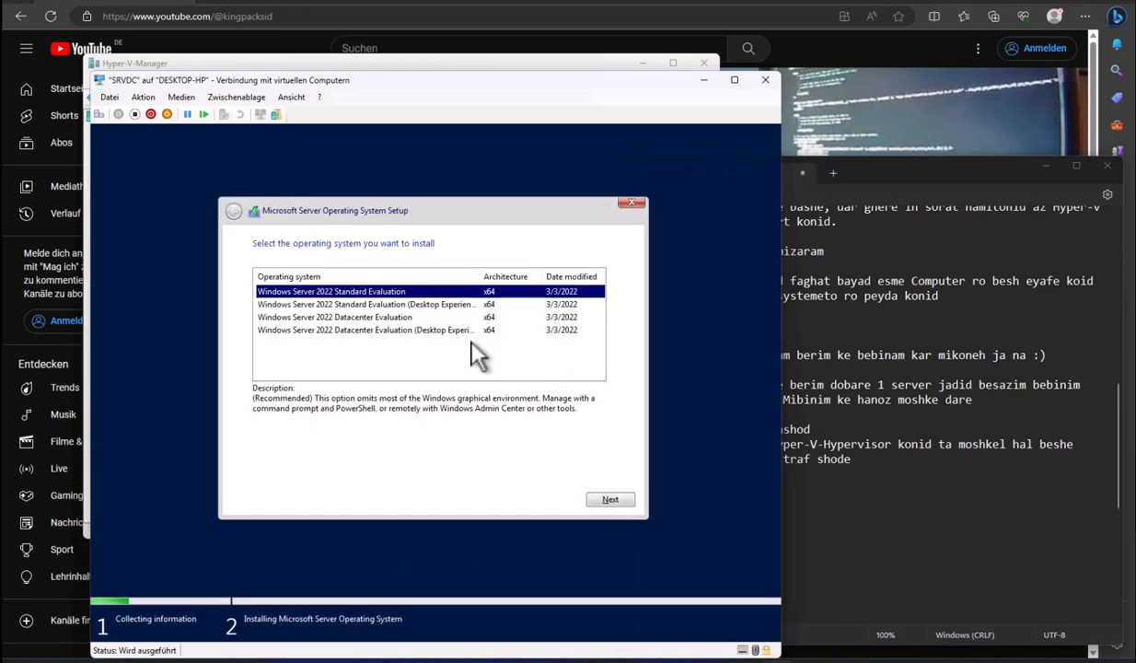
Select Windows Server 2022 Datacenter Evaluation (Desktop Experience), accept the licence terms and run a custom installation
click(409, 329)
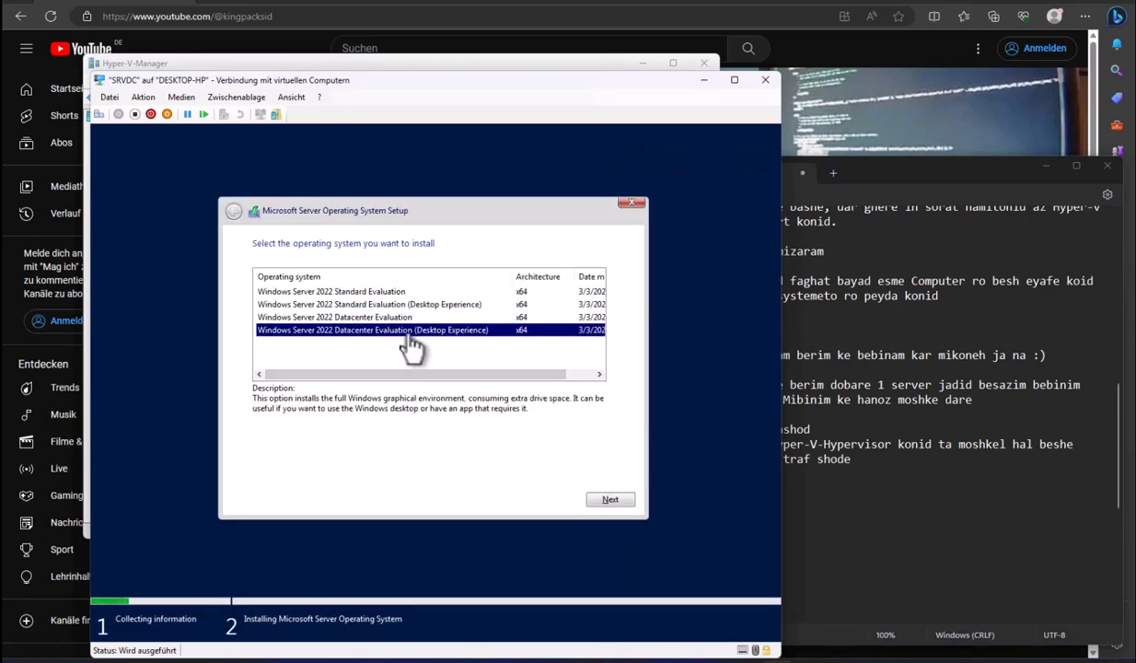
click(608, 500)
click(608, 500)
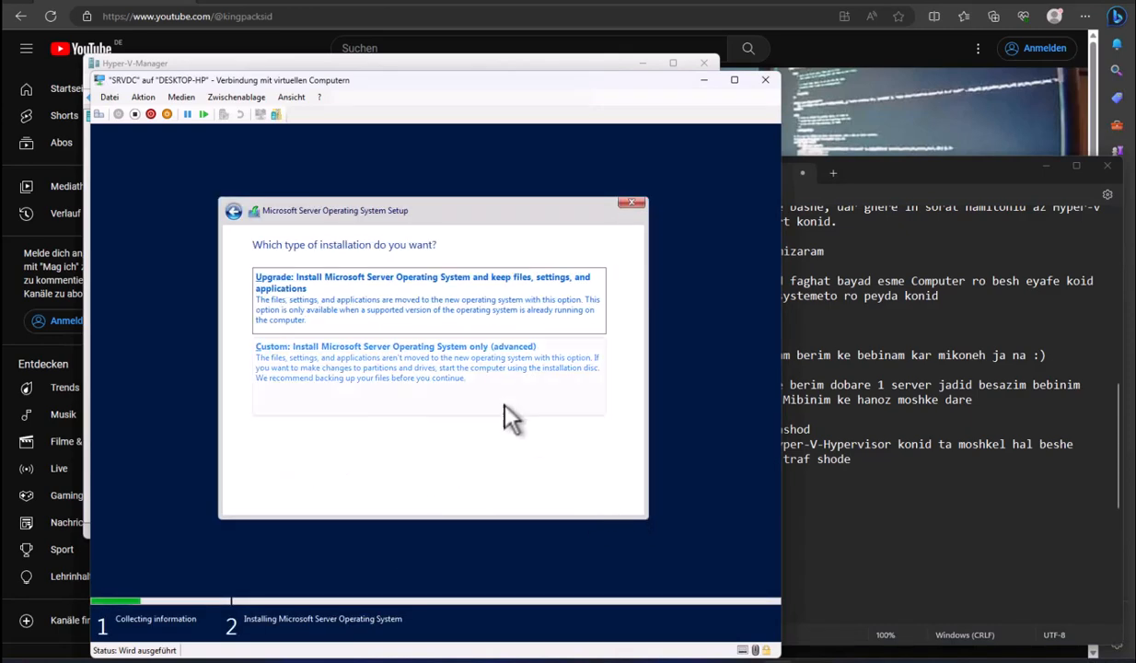
click(486, 389)
click(608, 500)
Add the line "Haminjor ke mibinid nasb Windows dare anjam mishe." to the Kingpacks note while the server installation runs
click(857, 500)
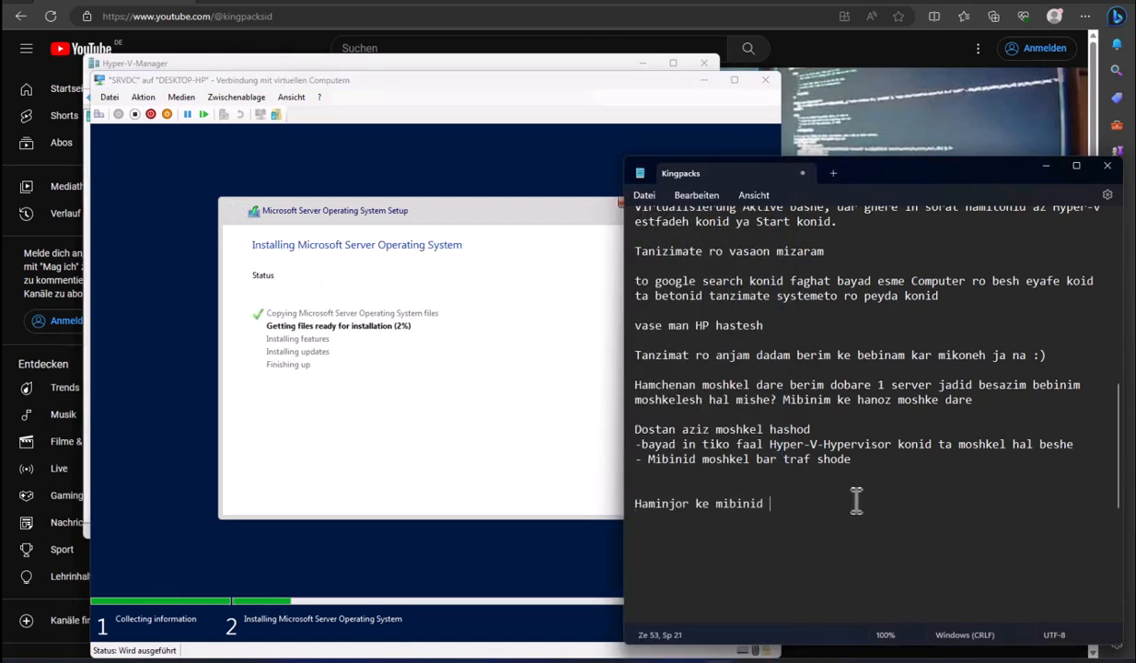
text(dare anjam mishe.)
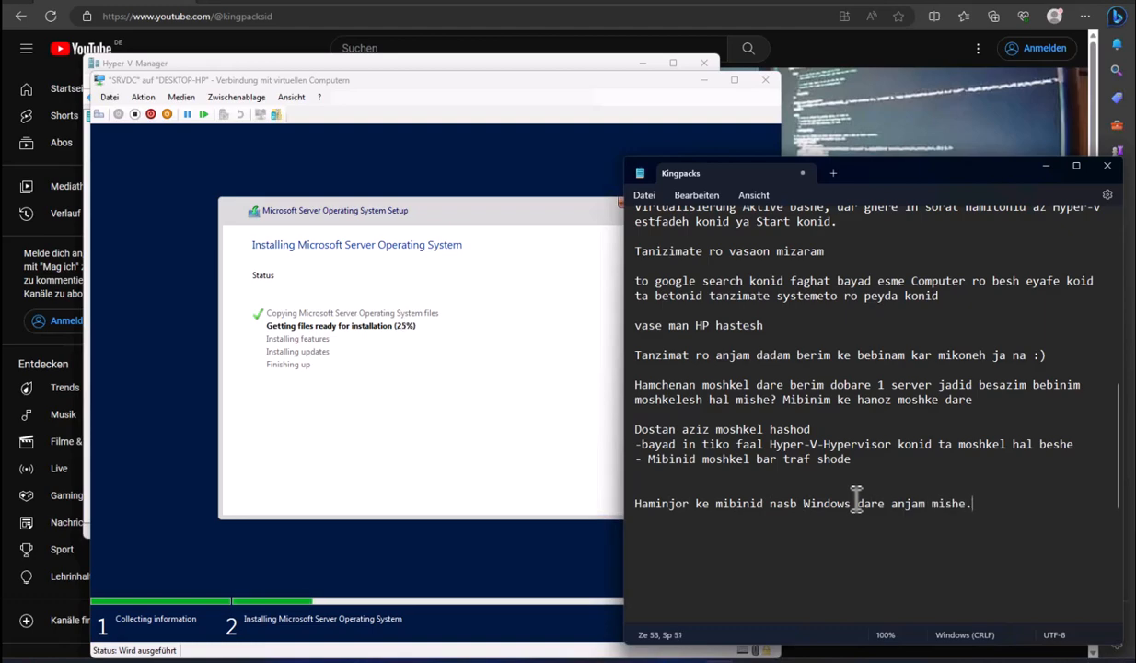
Minimise Hyper-V Manager and arrange the SRVDC window and a smaller Kingpacks note side by side on the desktop
drag(539, 83, 798, 61)
click(643, 64)
click(1102, 406)
drag(940, 178, 318, 393)
scroll(295, 483, down, 7)
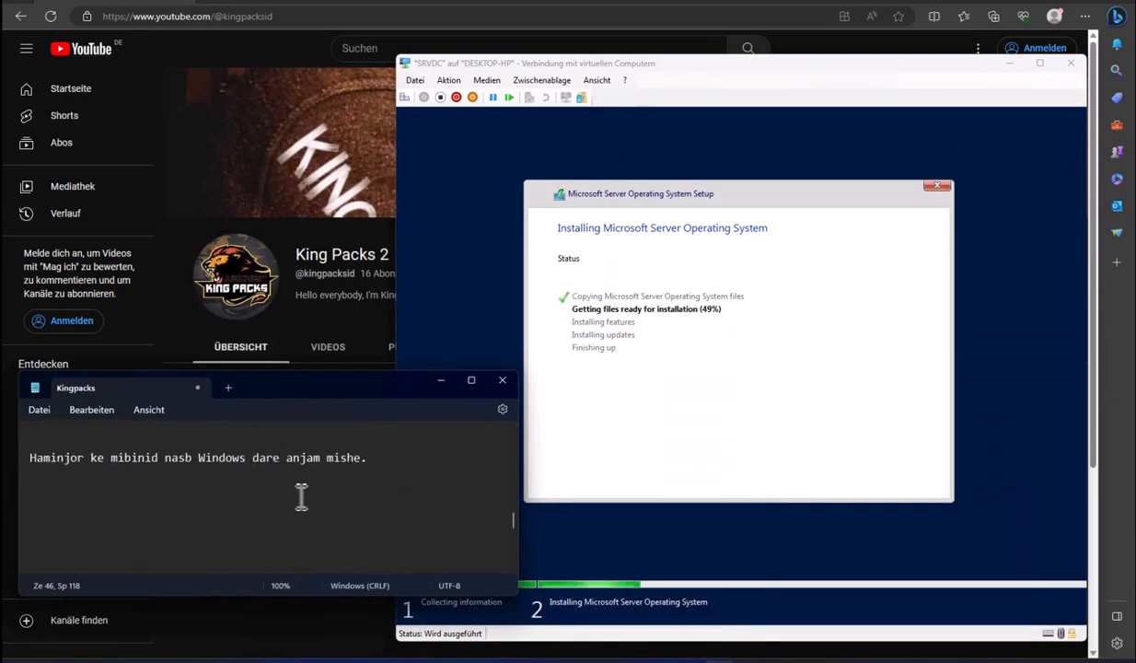
drag(369, 458, 53, 465)
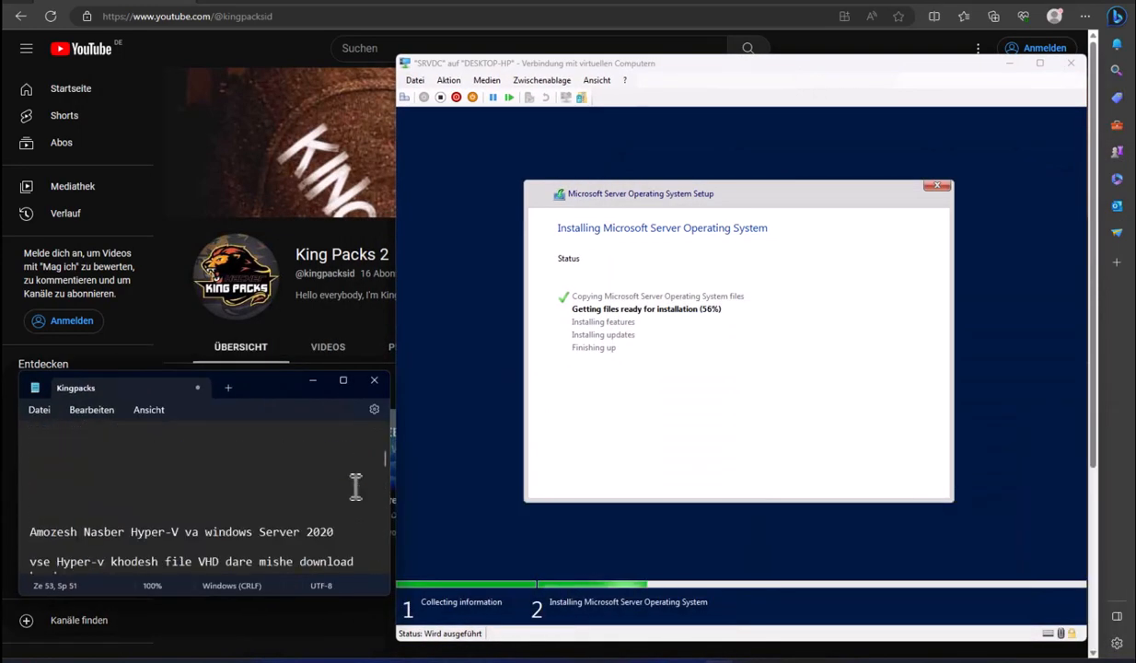
scroll(356, 482, down, 3)
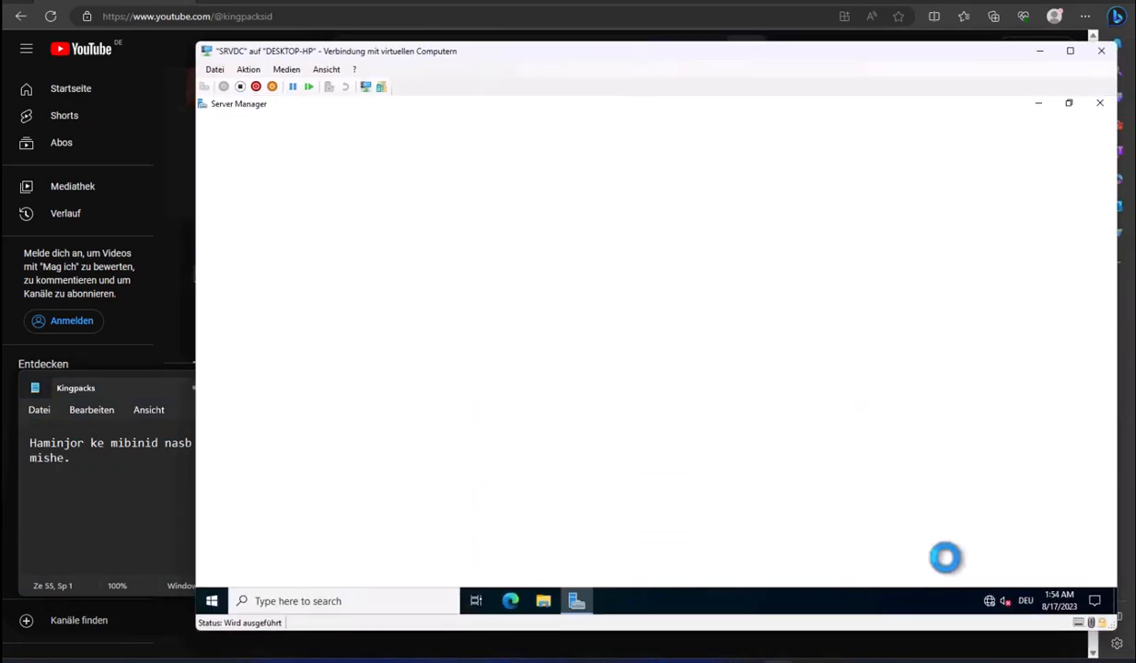
Add the line "Mibinid ke internet nadarim mirim ke internet ro vasl konim." to the Kingpacks note
click(112, 489)
key(Return)
text(Mibinid ke internet nadarim mirim ke internet ro vasl konim.)
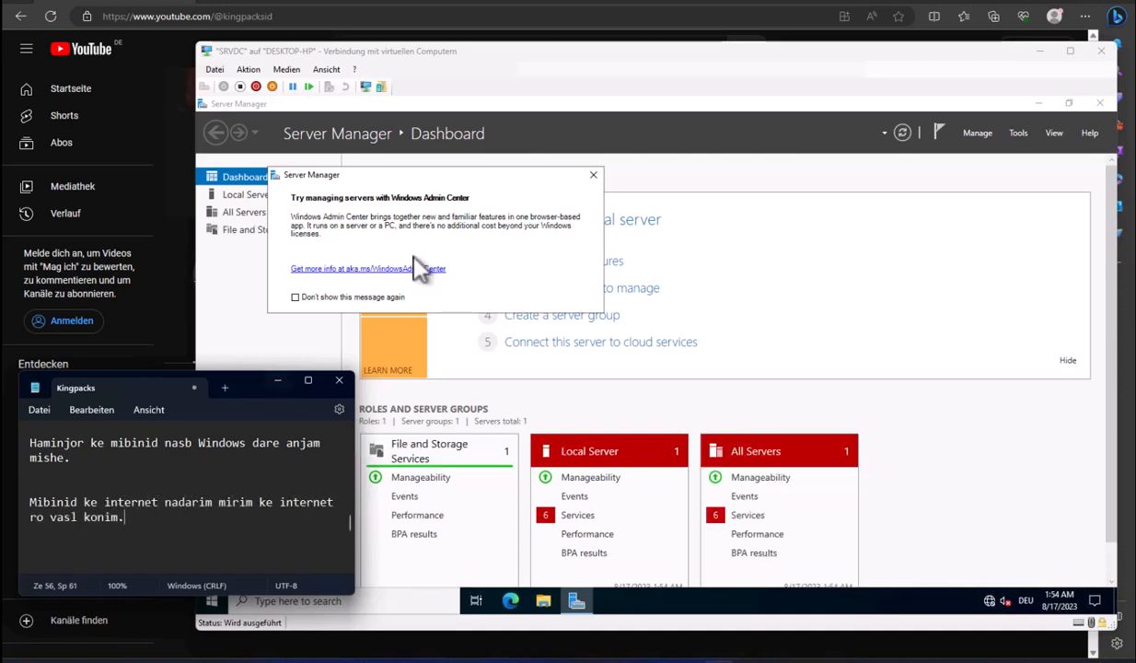
Dismiss the Windows Admin Center message on the SRVDC server and close Server Manager
click(592, 175)
click(1069, 103)
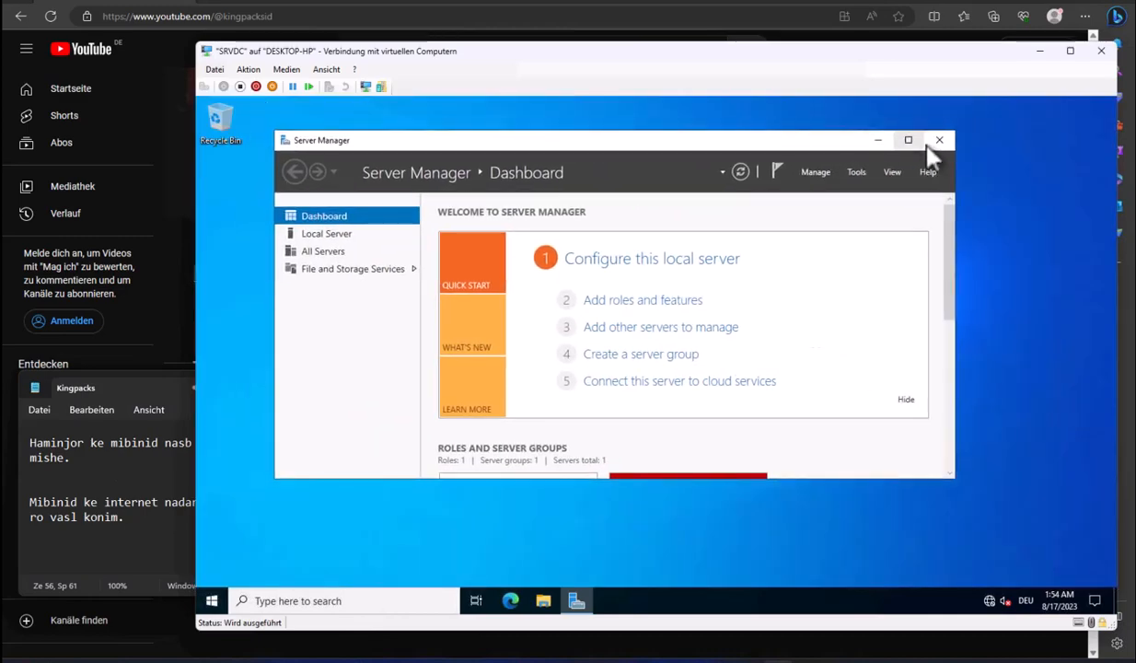
drag(951, 283, 952, 416)
click(939, 140)
Check which virtual switch options SRVDC's network adapter offers in the virtual machine settings, leaving them unchanged
click(215, 70)
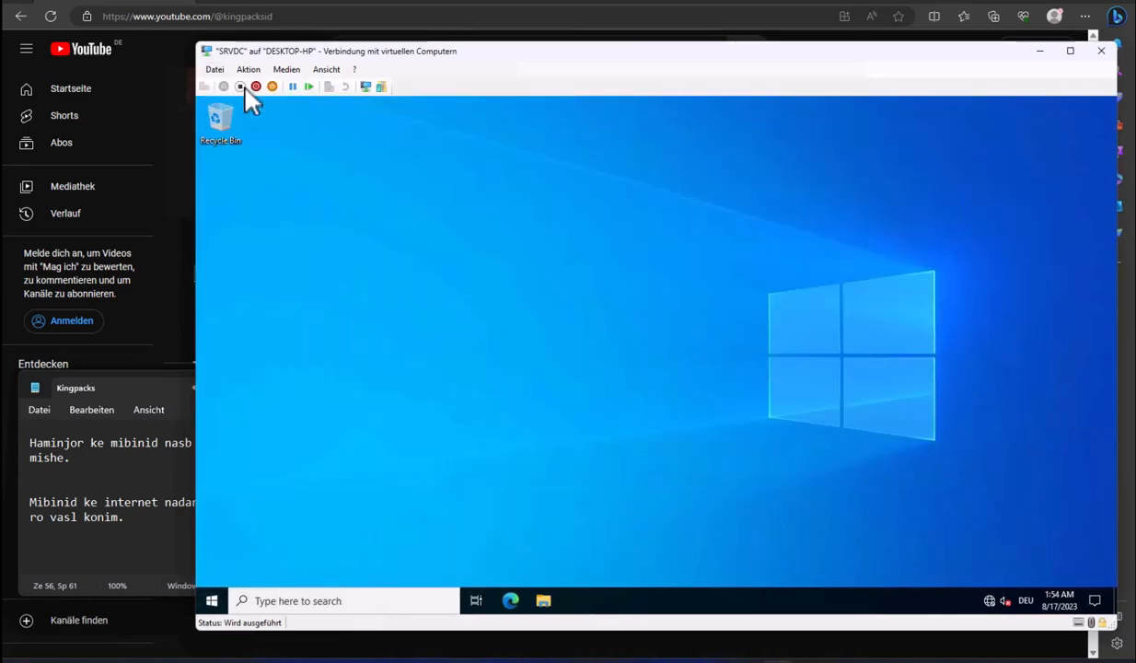
click(245, 87)
click(409, 311)
click(549, 187)
click(771, 144)
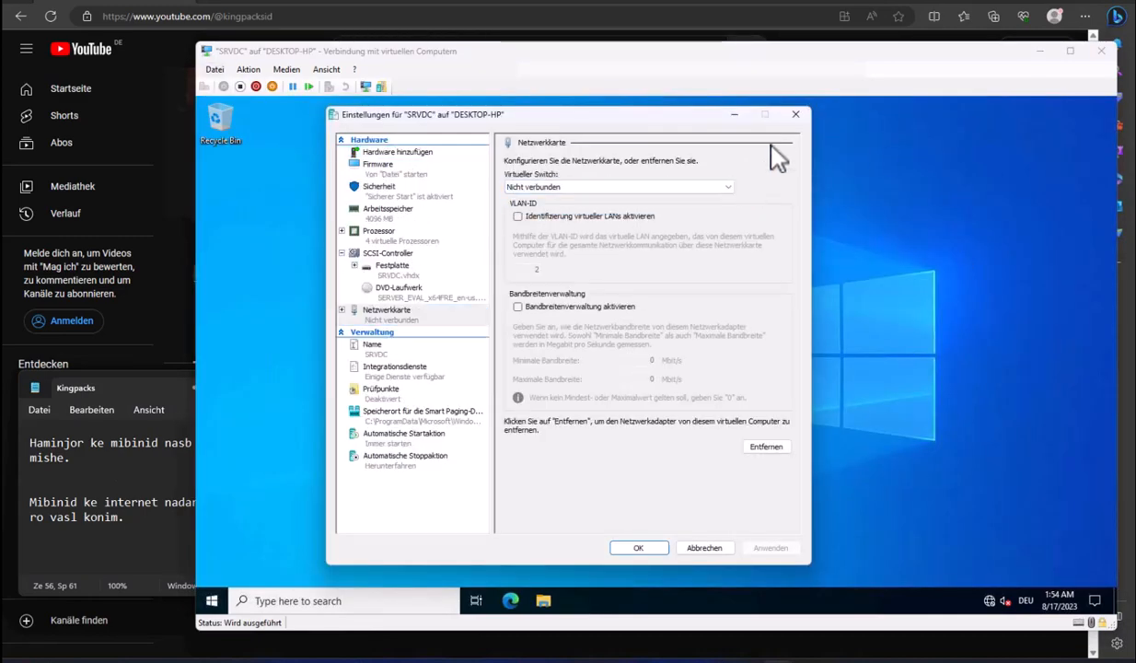
click(795, 115)
Create a new external virtual switch in Hyper-V Manager bound to the TP-Link Wireless USB Adapter
drag(817, 55, 761, 17)
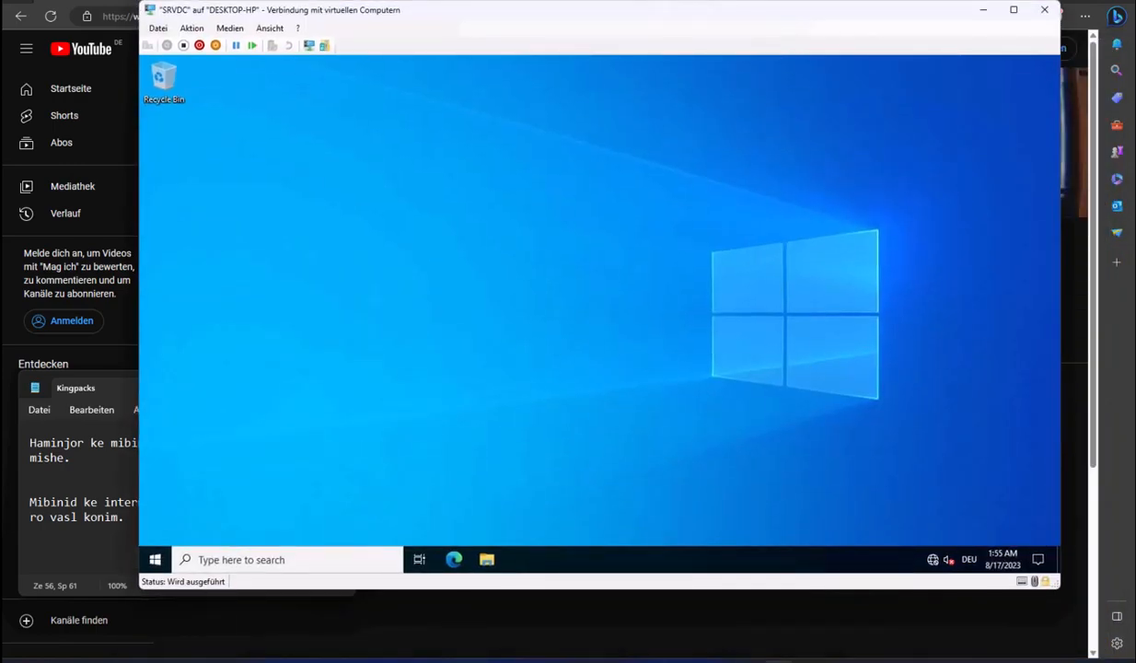
click(748, 661)
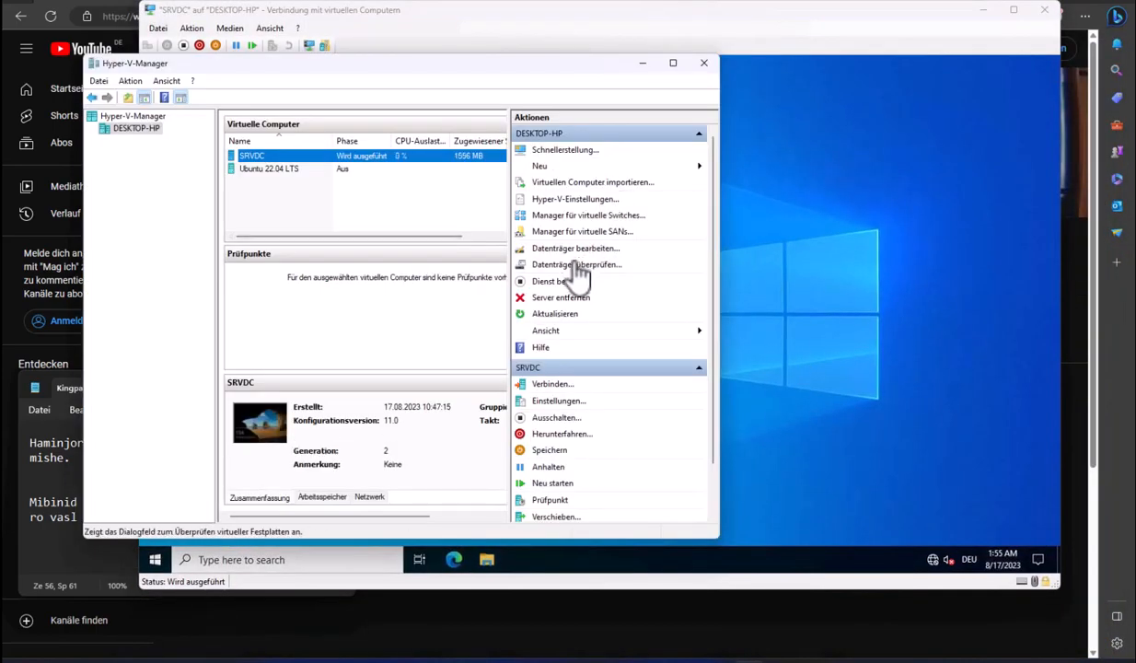
click(569, 216)
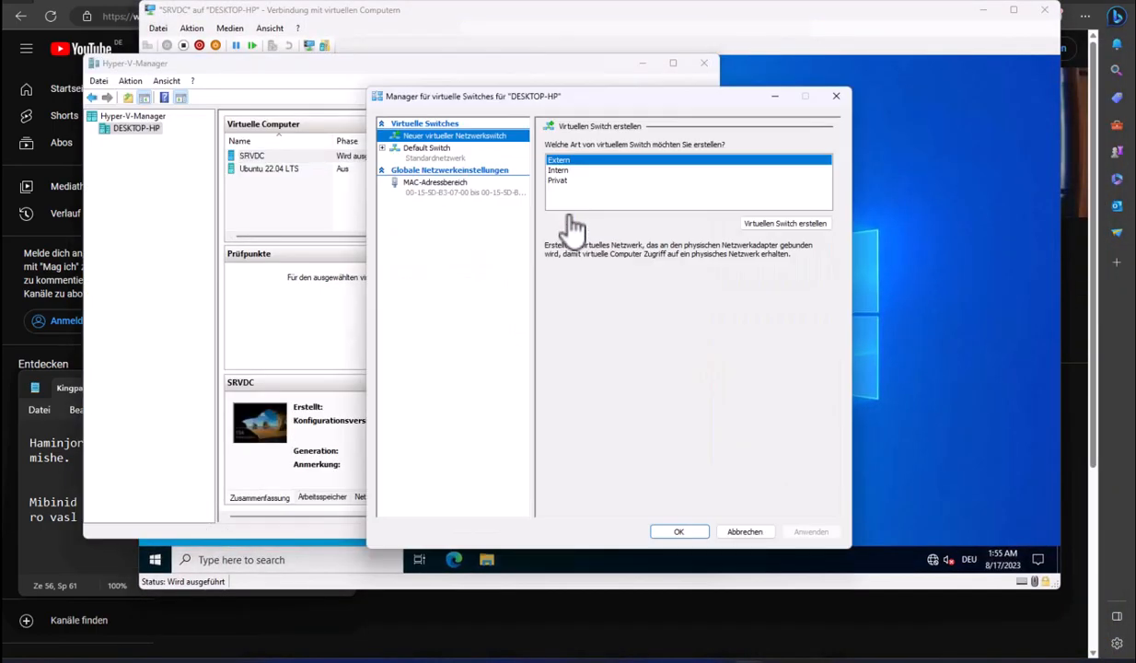
click(764, 224)
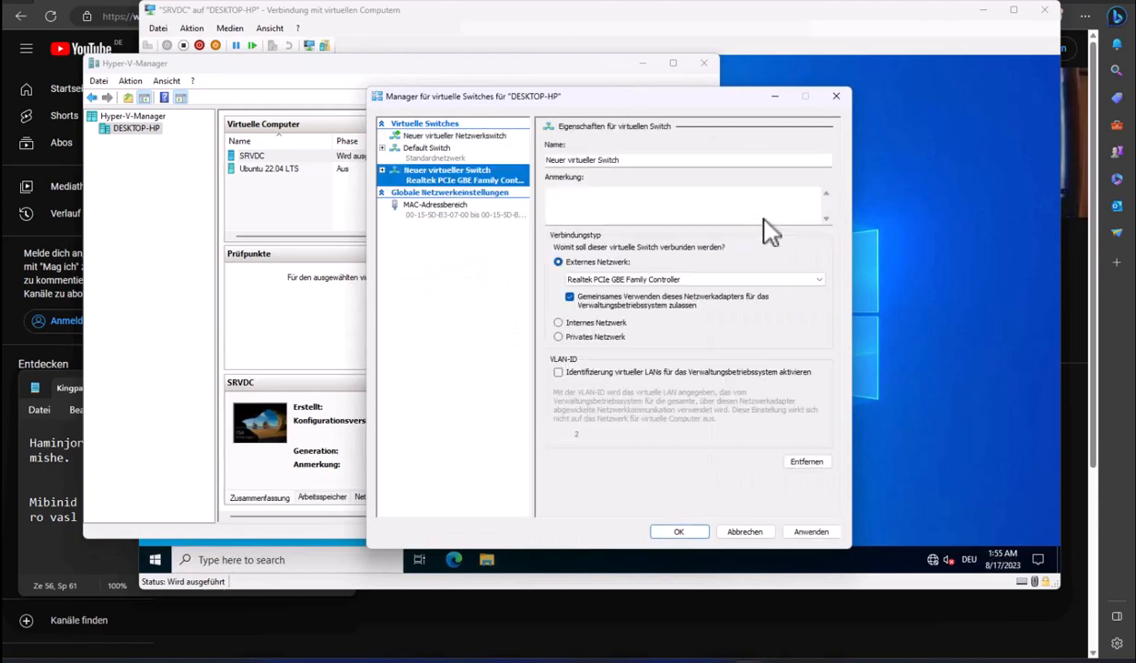
click(689, 279)
click(679, 299)
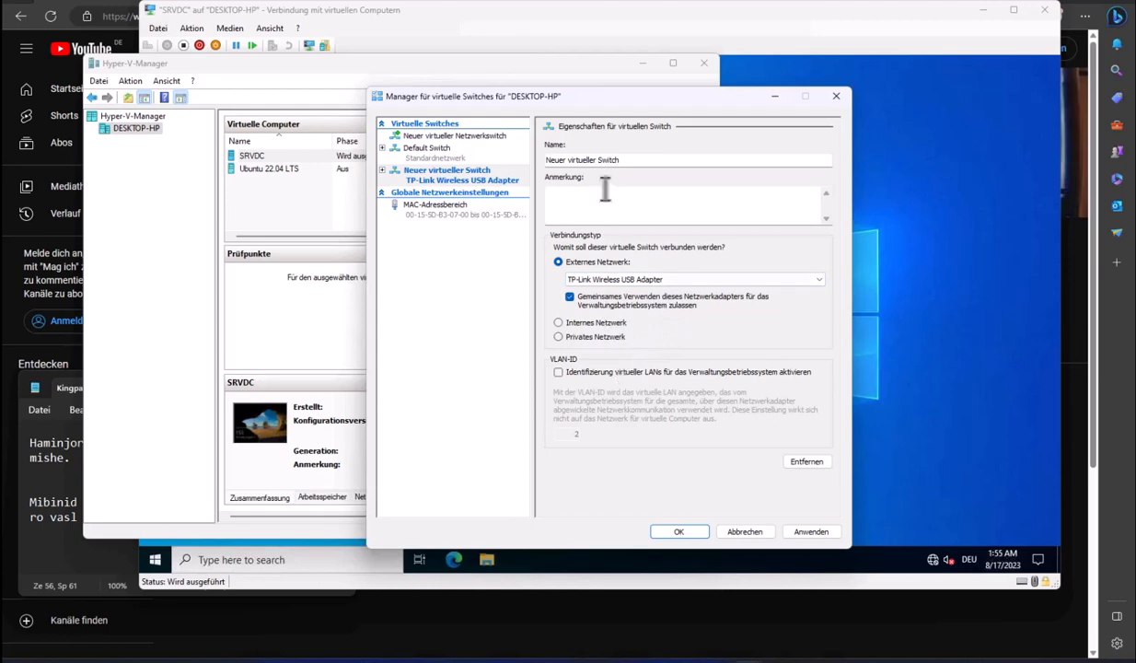
Name the new virtual switch "Internet EX" and keep the TP-Link Wireless USB Adapter as its external network
click(612, 159)
drag(644, 159, 519, 158)
text(Internet)
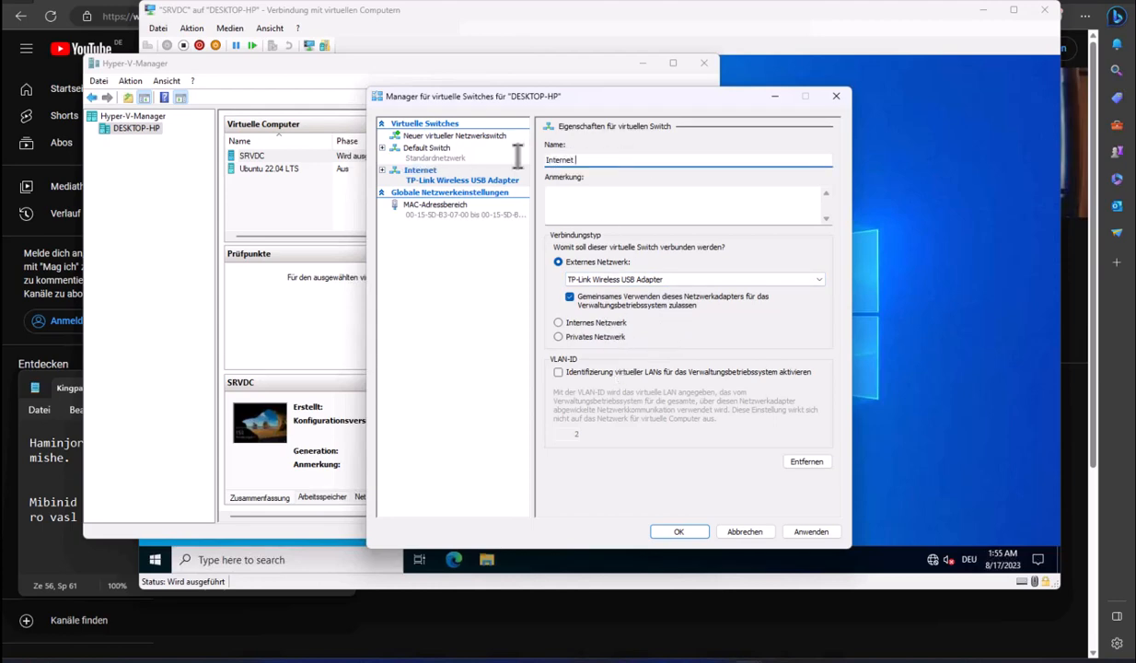
text( EX)
click(649, 278)
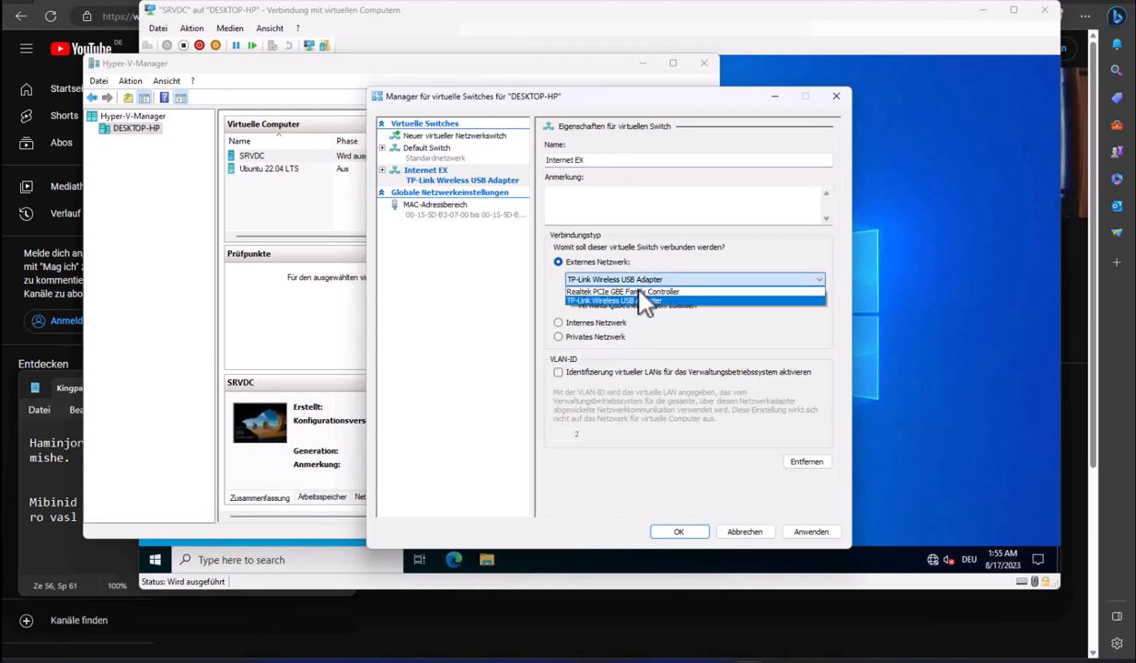
click(631, 307)
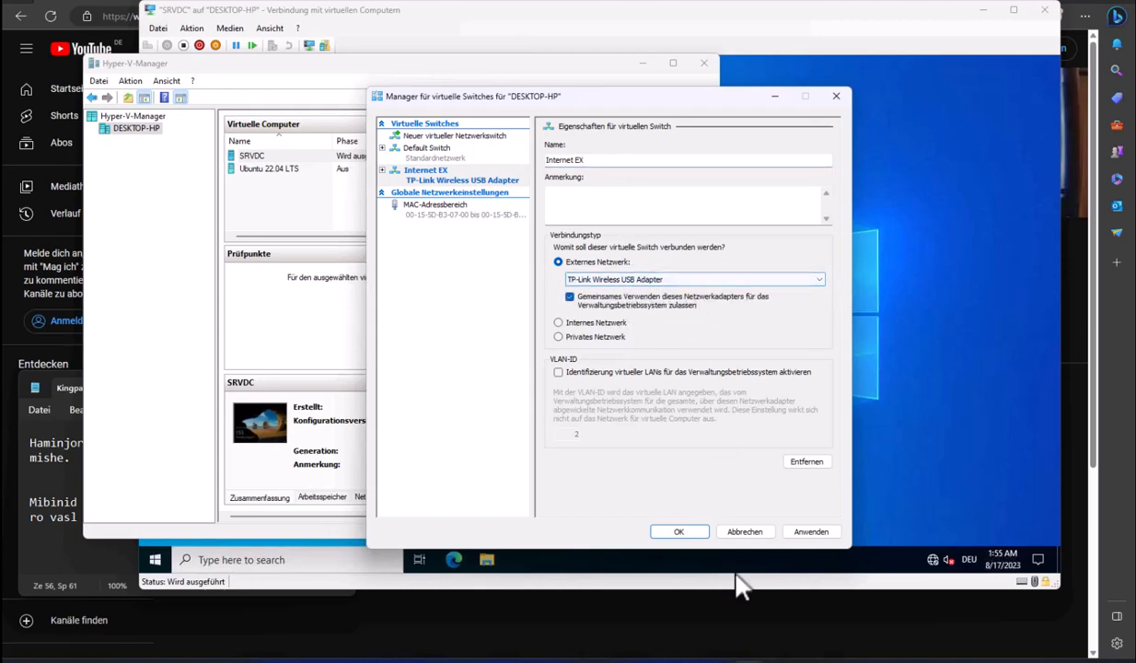
Add to the note "in ghesmato ro wlan ya Ethernet bezard, jaie internet behs vasl shodid. man ba WLAN vasl shodam pass Wireless karto entkhab mikonam"
click(80, 543)
text(in ghesmato ro wlan ya Ethernet bezard)
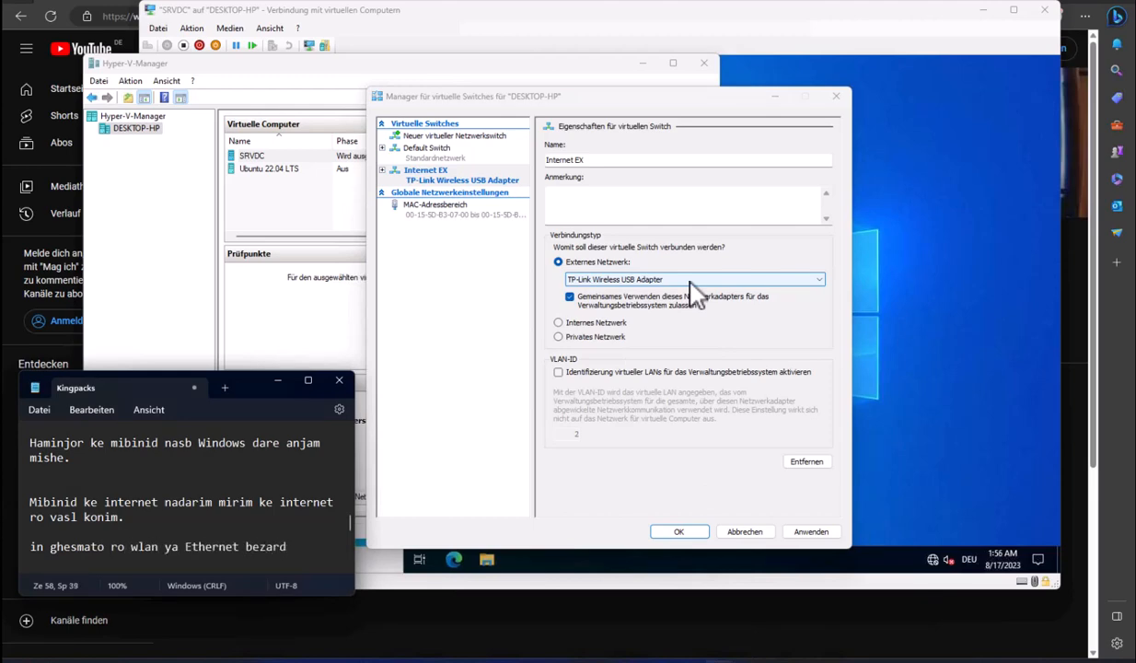
text(WLAN vasl shodam pass Wireless karto entkhab mikon)
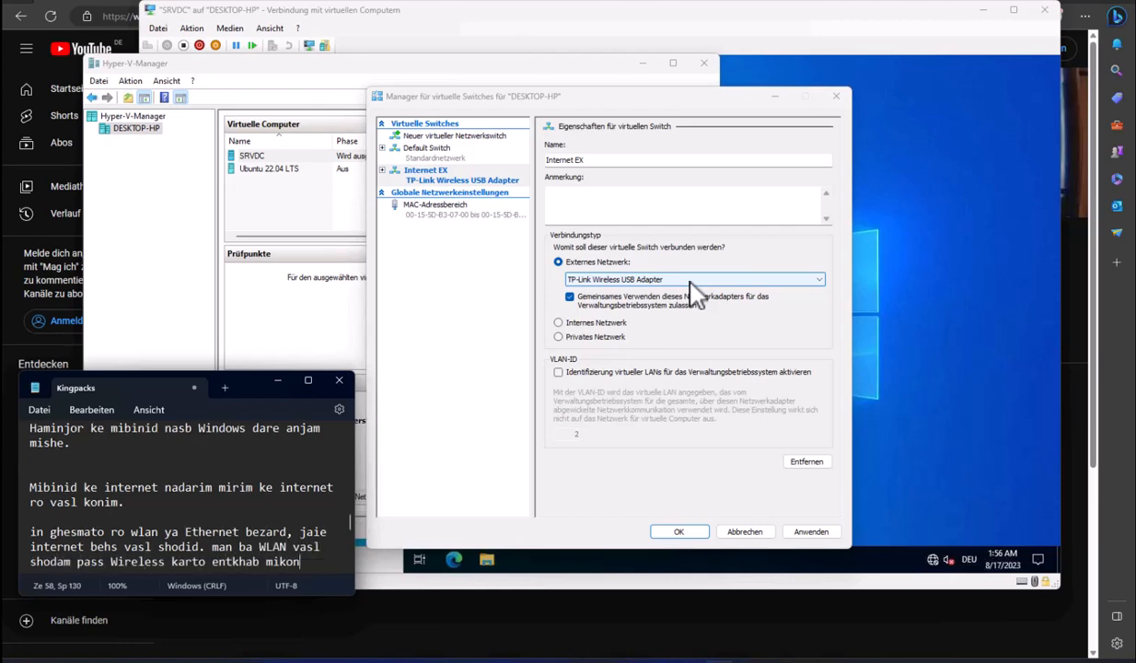
Continue the note with "age ba kabl vasl shodi bayad in karte digao entkhab konid. ok karte ma sakhte shod berim vase tanzimat."
text(am, age ba kabl vasl shodi bayad in karte dig)
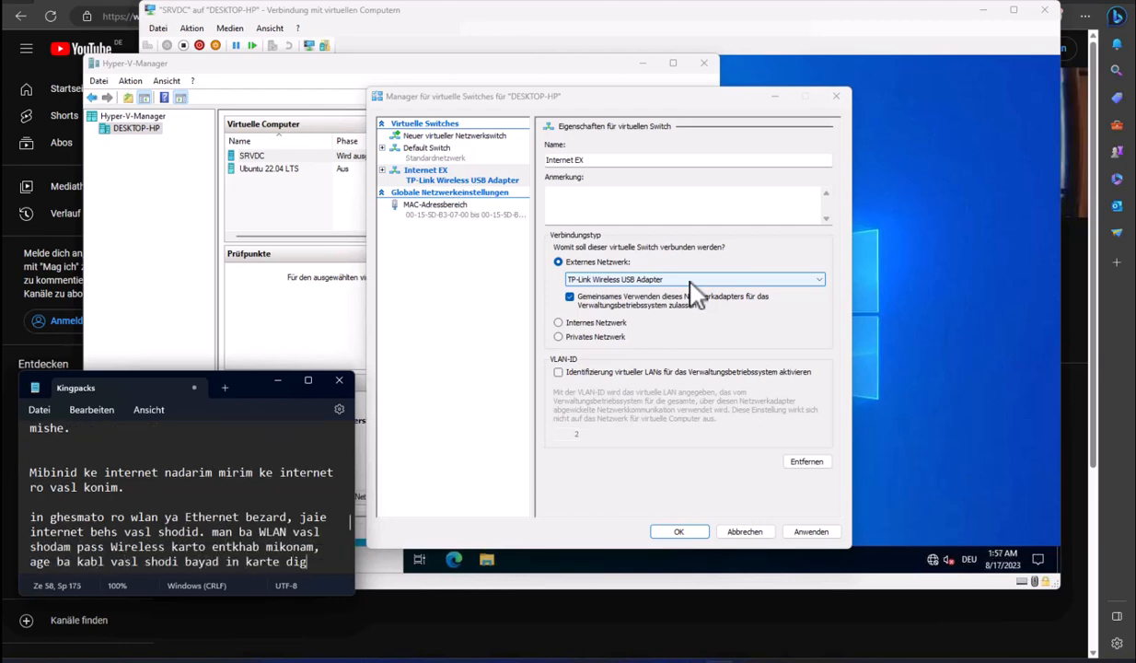
text(ao entkhab konid)
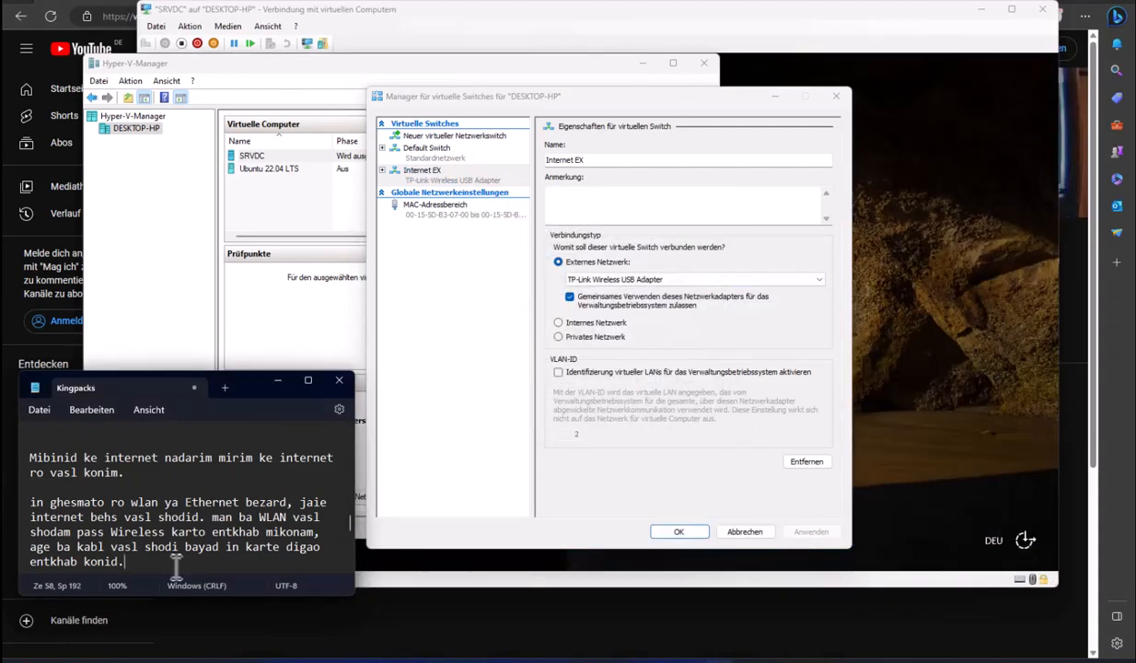
text(. ok karte ma sakhte shod berim vase tanzimat.)
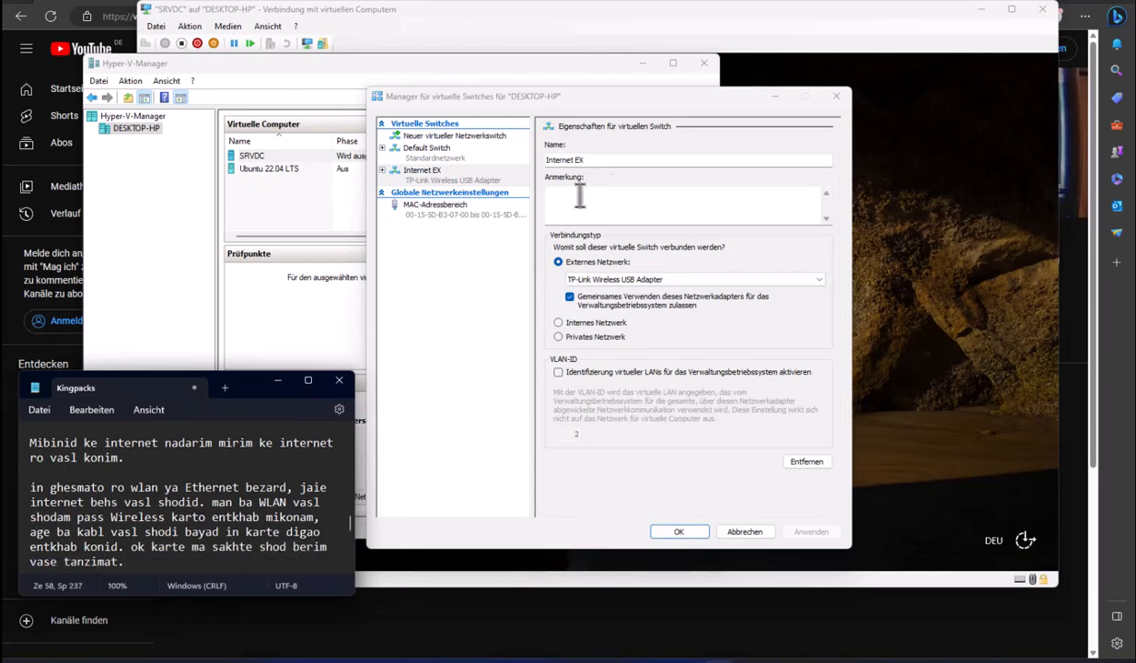
Close the virtual switch manager and connect SRVDC's network adapter to the Internet EX switch in the virtual machine settings
click(703, 531)
click(393, 11)
click(157, 26)
click(181, 43)
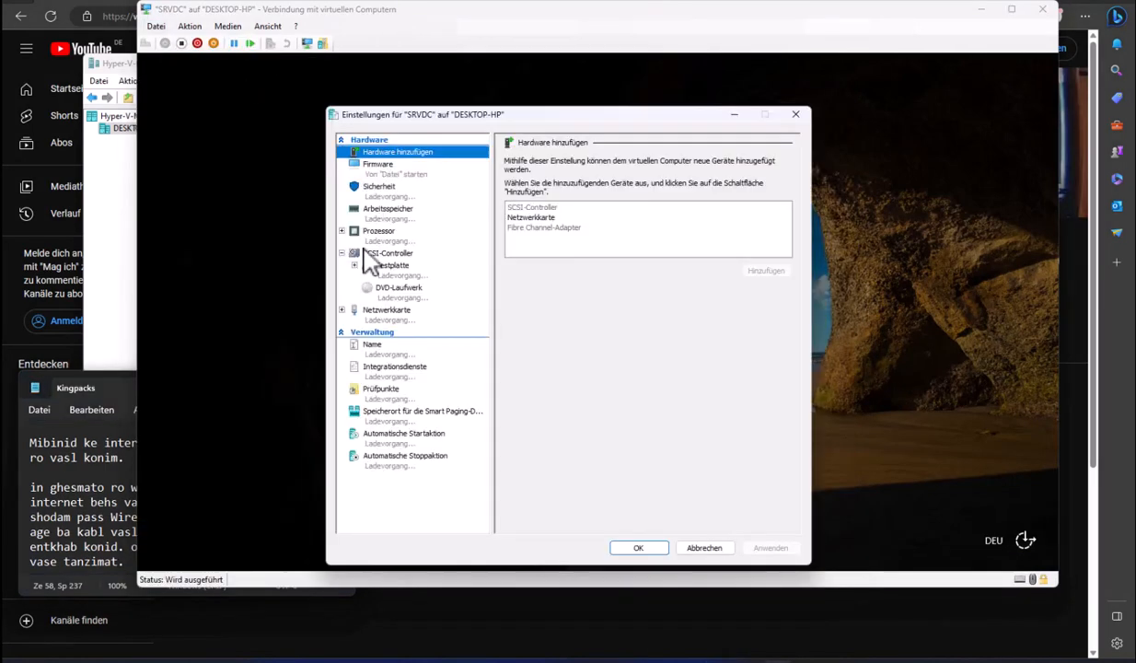
click(396, 319)
click(553, 187)
click(532, 216)
click(776, 549)
click(639, 548)
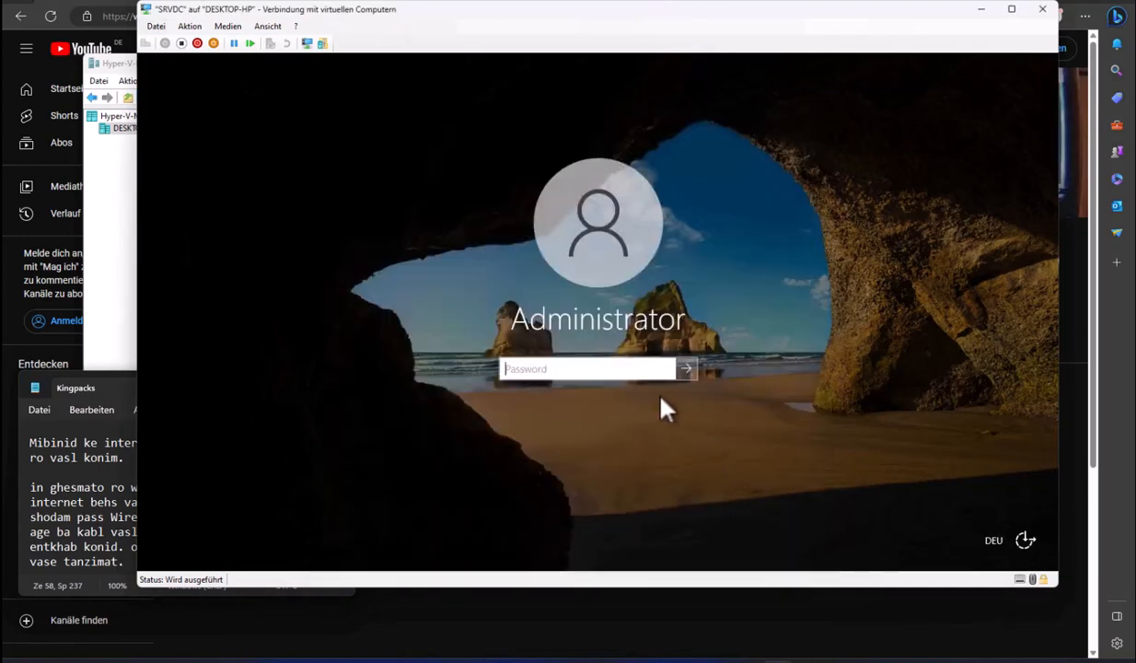
Sign in to the SRVDC server as Administrator with the account password
click(598, 369)
text(•••)
key(Return)
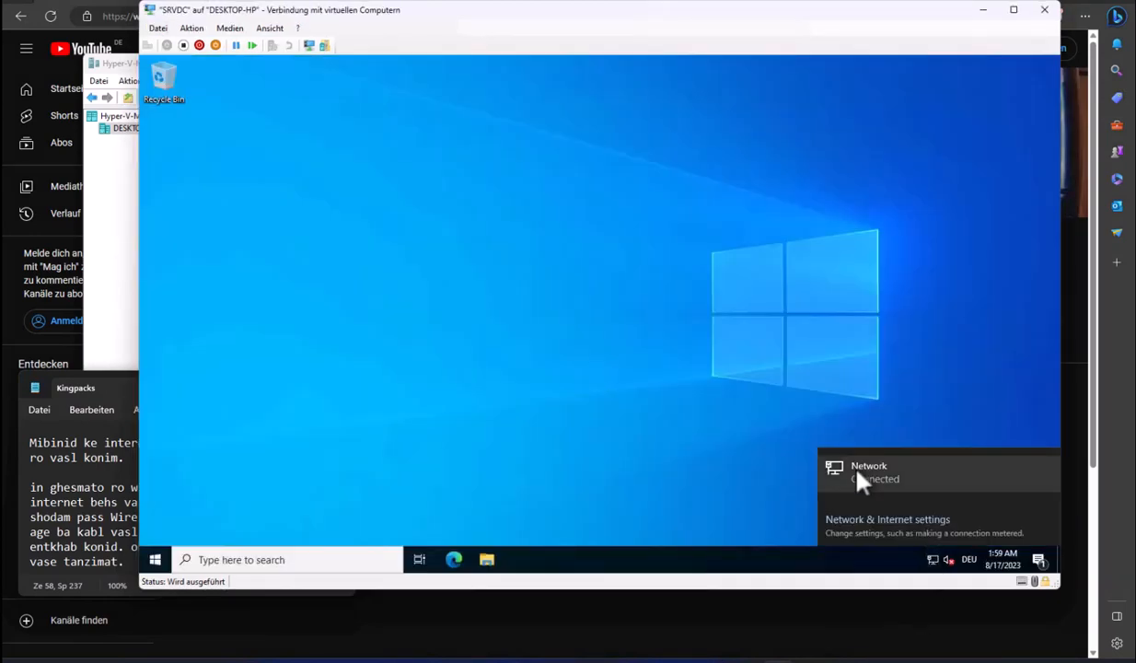
Open Windows Update in the server's Update & Security settings and check for updates
click(156, 563)
click(154, 502)
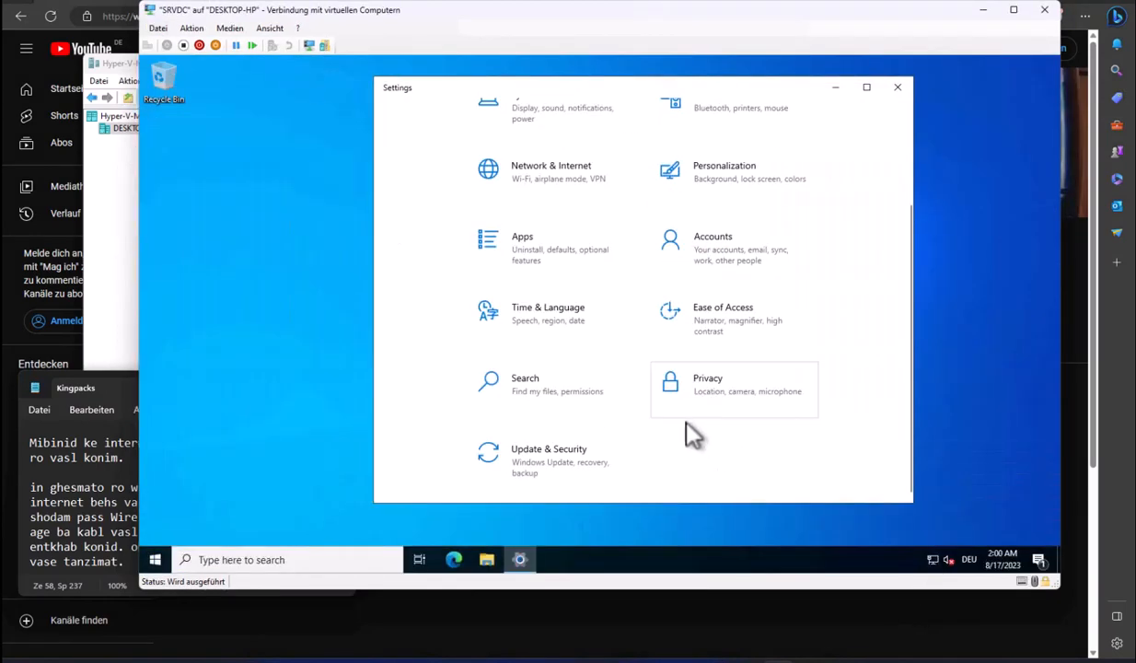
click(487, 448)
click(674, 234)
Test the server's internet connection by pinging google.com from Command Prompt, and return to the Windows Update settings
click(155, 560)
text(cmd)
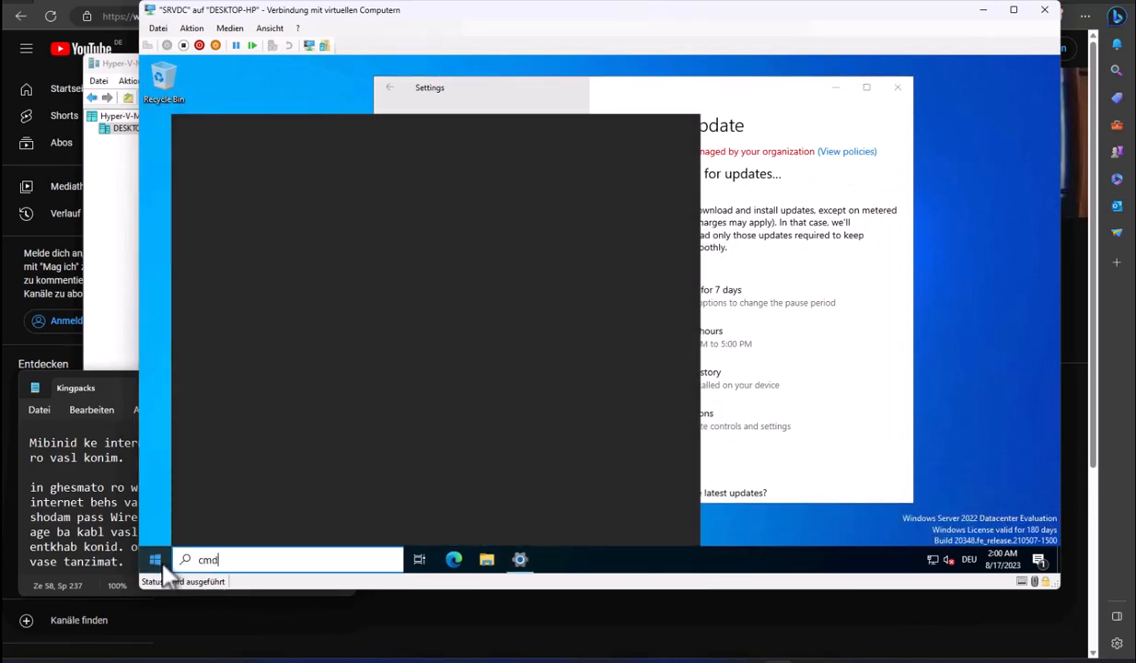
key(Return)
key(Return)
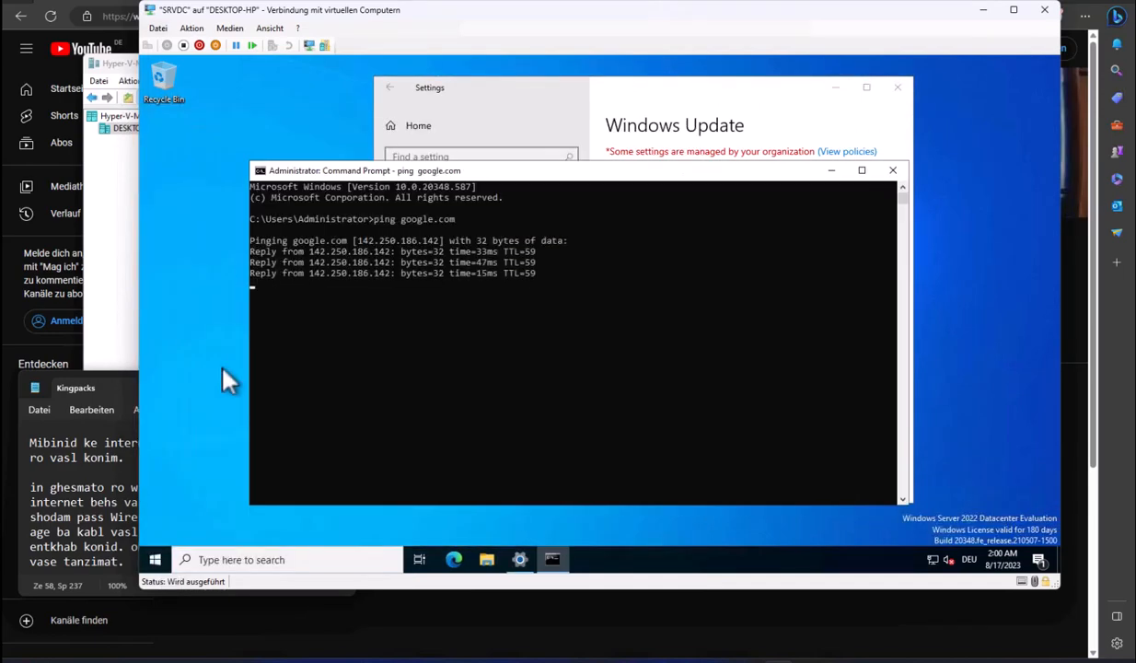
double_click(394, 253)
click(614, 90)
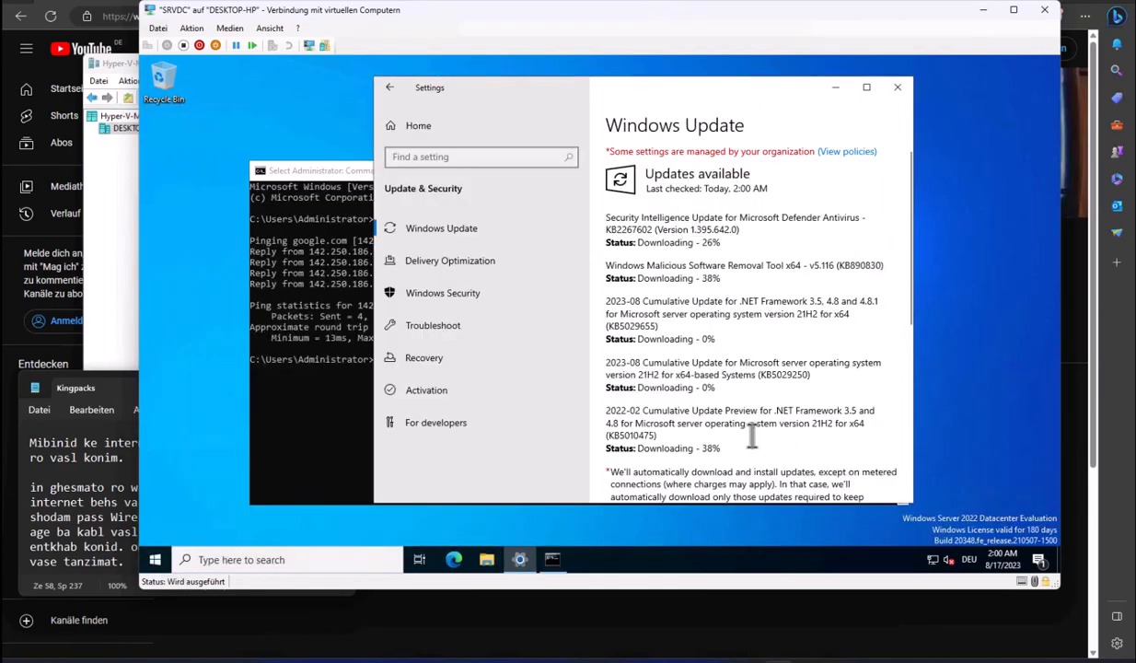
Add the closing line "Omidvaram ke az in amoshe estfadeh lazem ro bordeh bashid" to the Kingpacks note
click(133, 564)
key(Return)
key(Return)
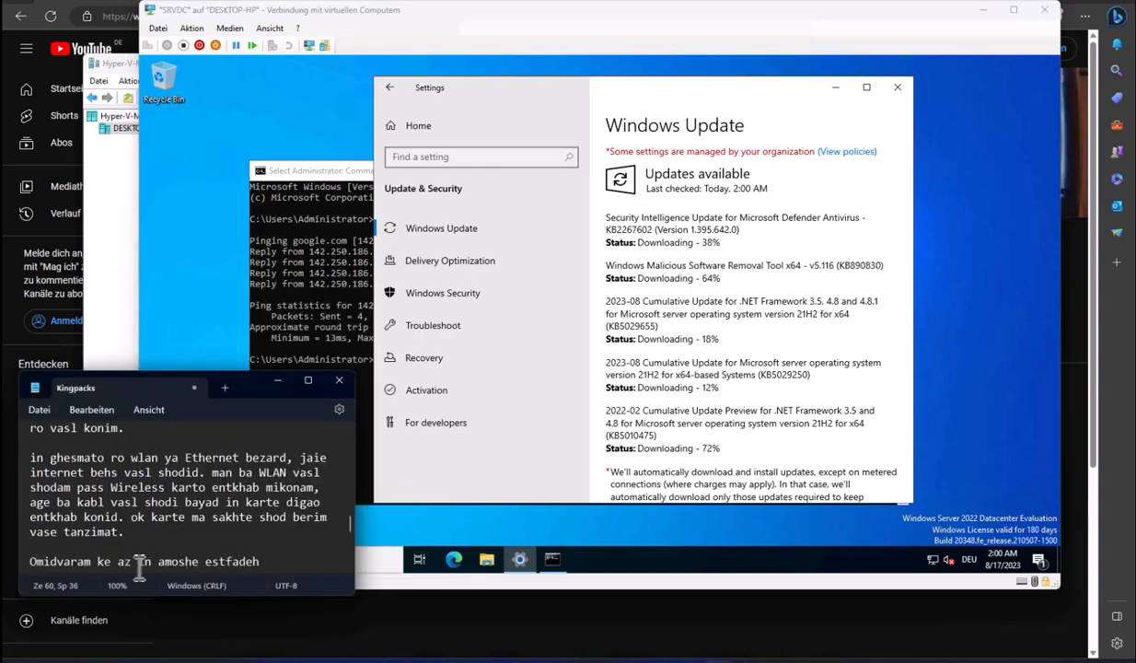
text(ordeh bashid)
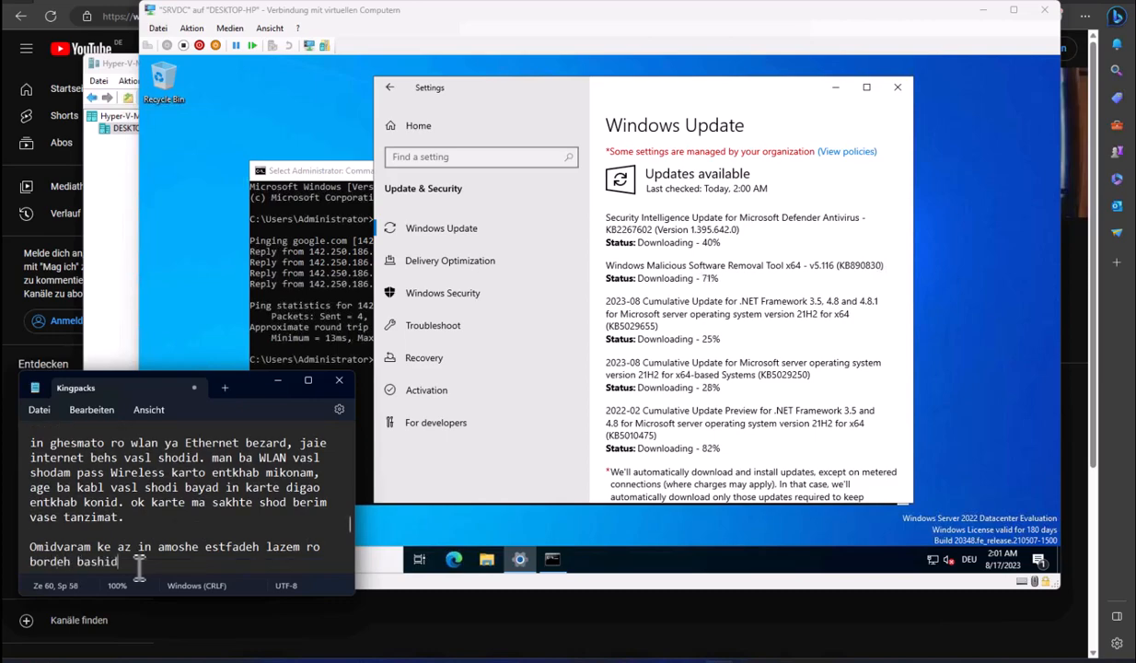